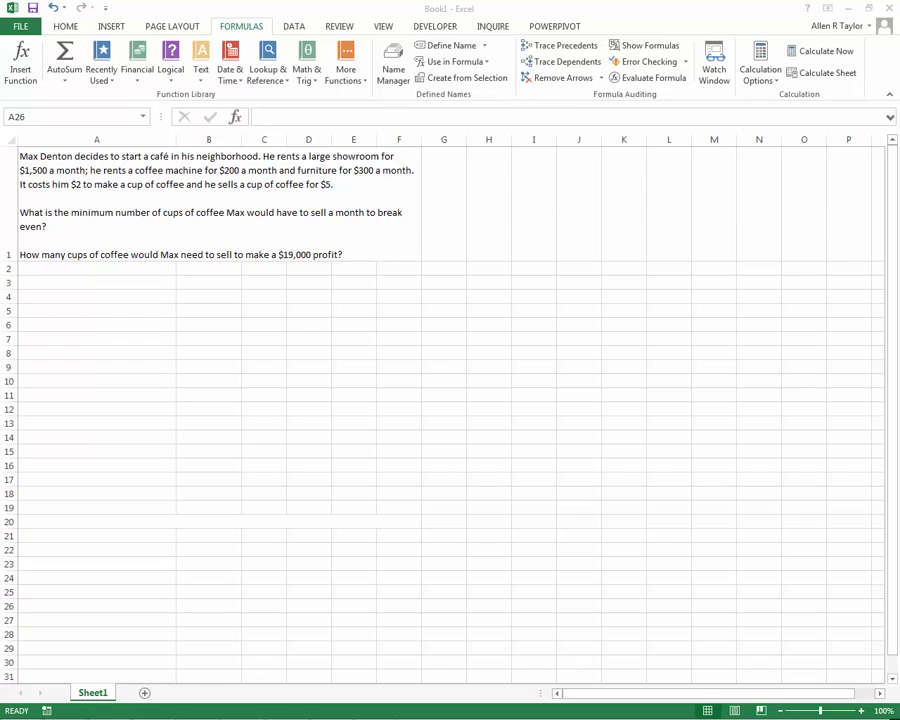
Step: Paste the copied "Expenses, Fixed Costs" heading and "Showroom:" label into cells A3 and A4
key(ctrl+c)
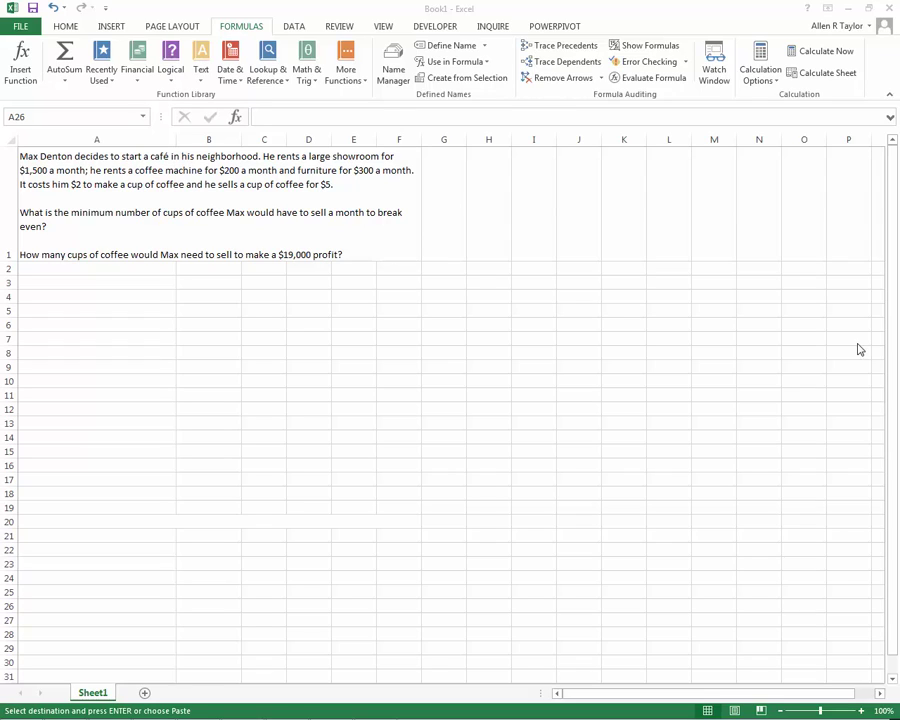
right_click(53, 286)
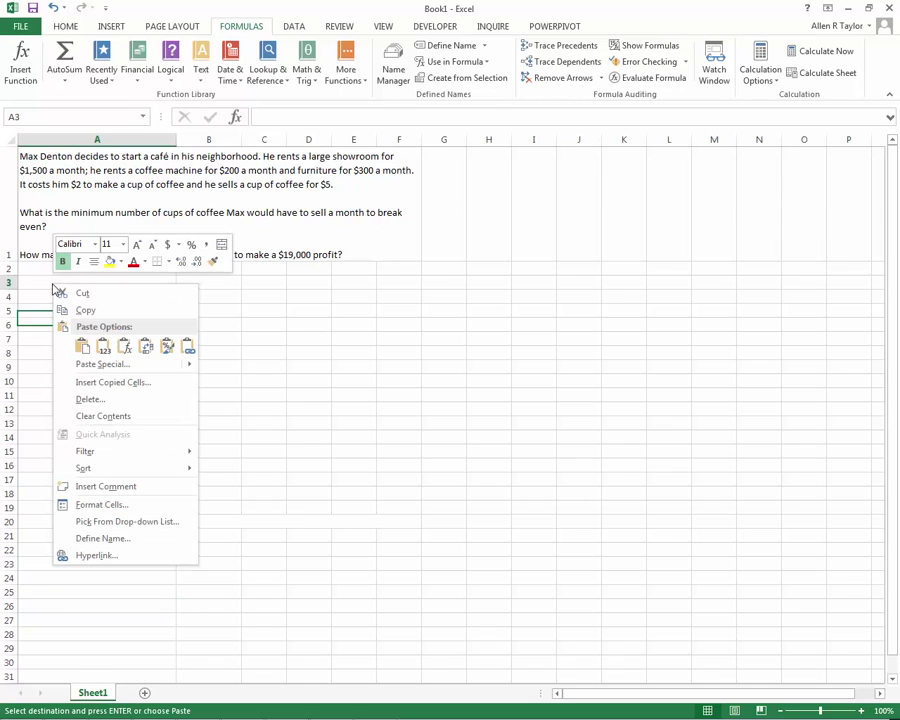
click(84, 346)
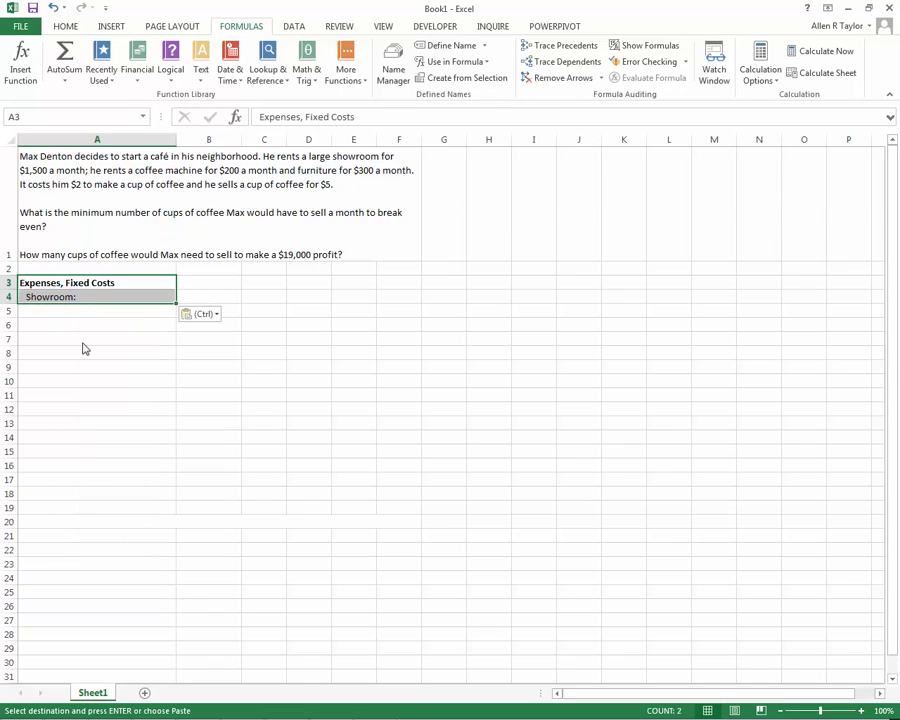
click(80, 283)
click(84, 297)
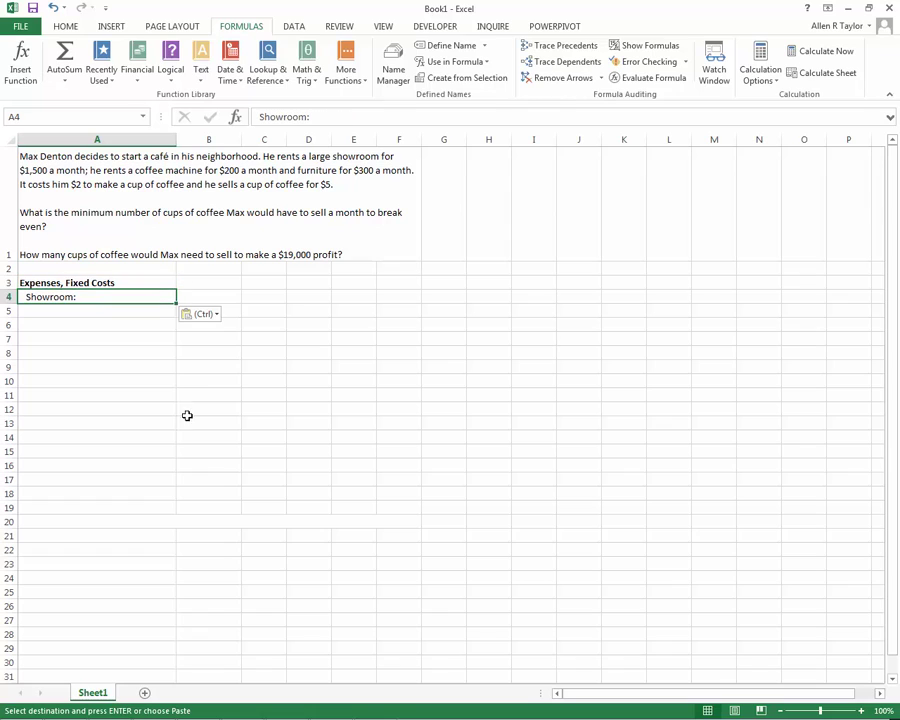
Step: Enter 1500 in cell B4 as the showroom's fixed cost
click(229, 297)
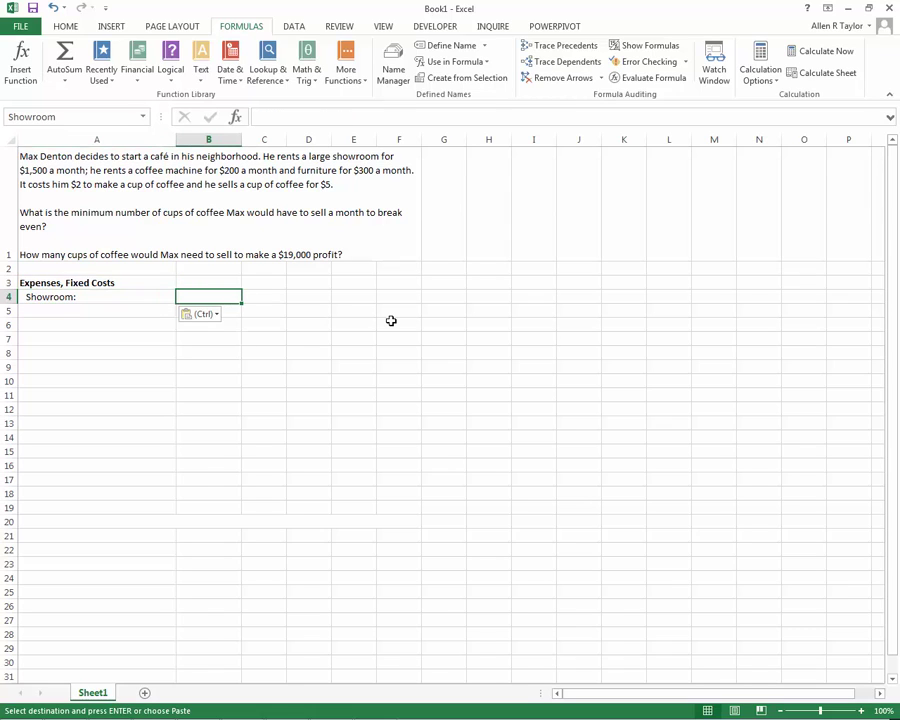
text(1500)
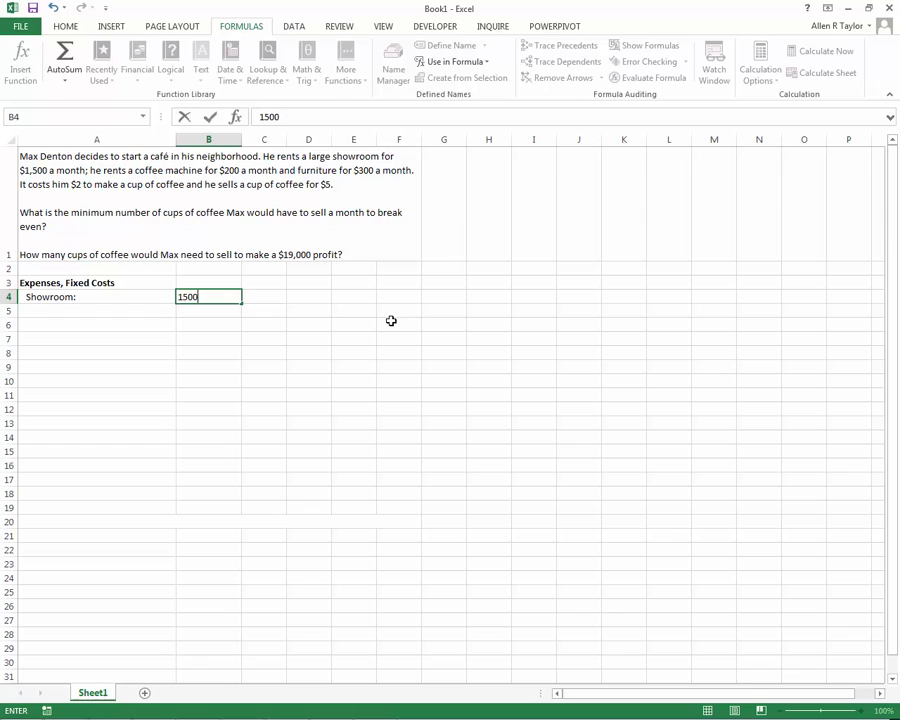
key(Return)
key(Up)
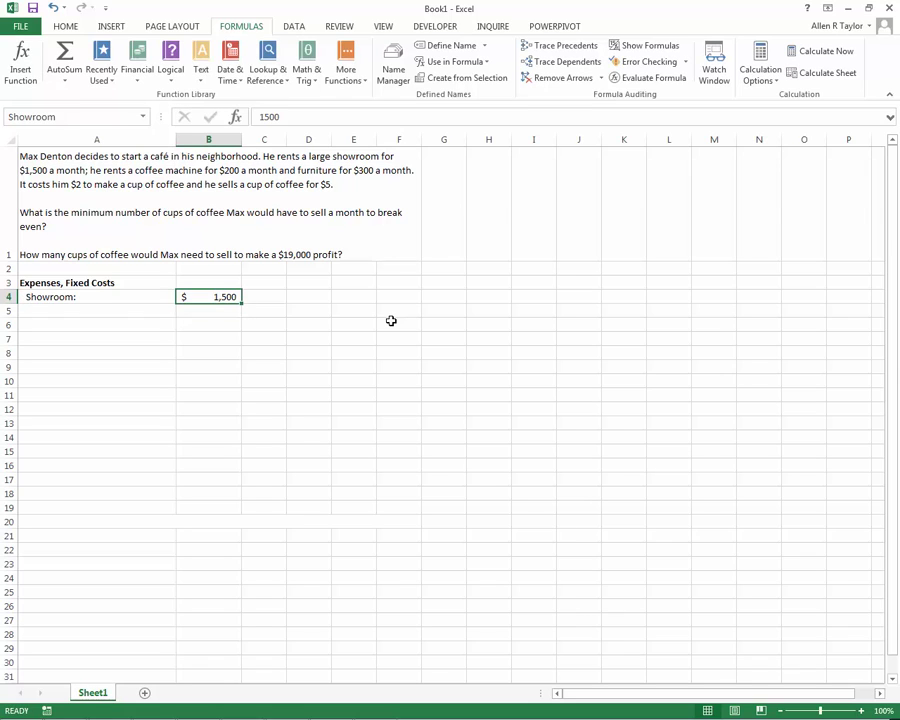
click(66, 28)
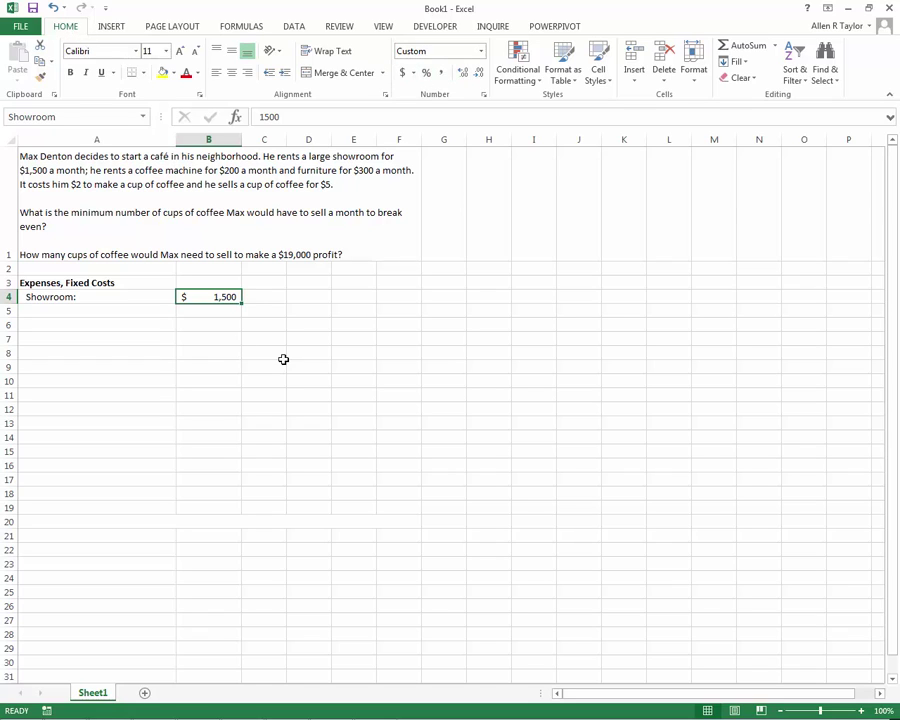
Step: Paste the copied unit text "Per Month" into cell C4 beside the showroom cost
click(281, 352)
click(269, 295)
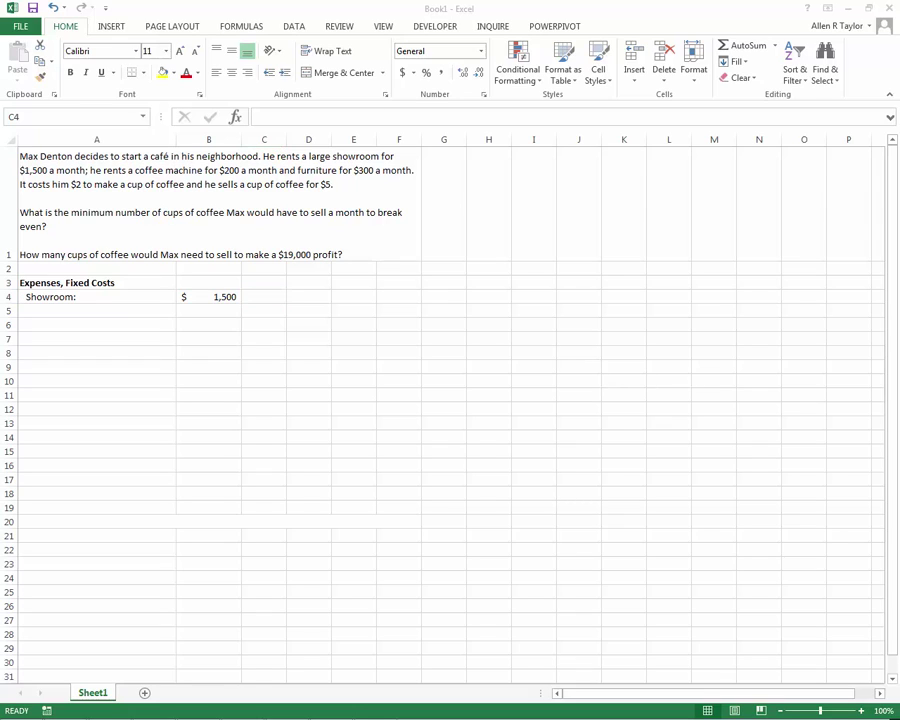
click(269, 297)
right_click(271, 297)
click(300, 362)
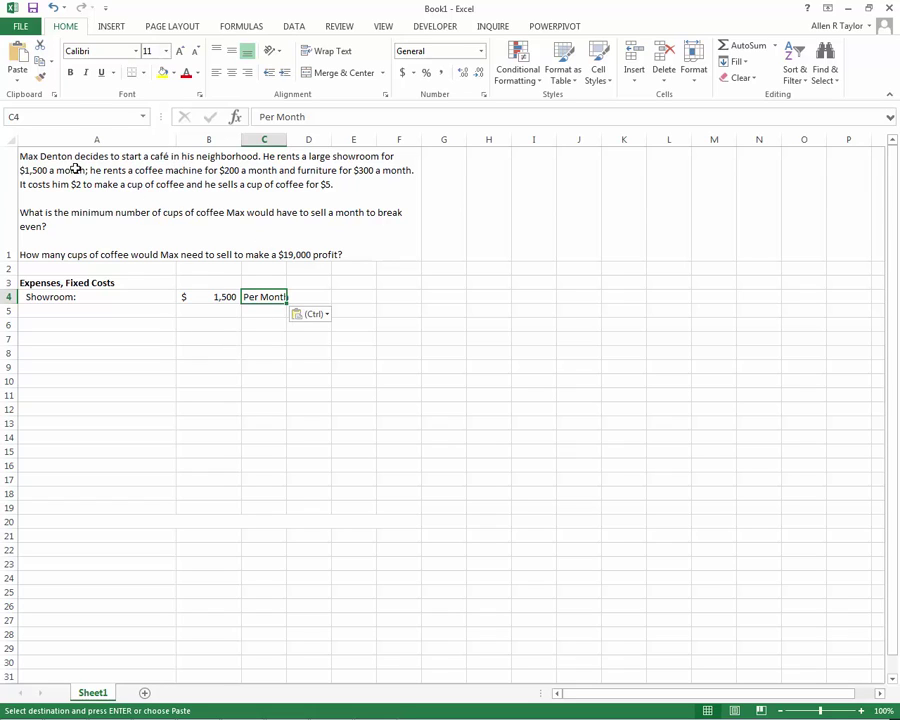
Step: Enter 200 in cell B5 as the monthly coffee machine rent given in the problem text
drag(76, 169, 181, 175)
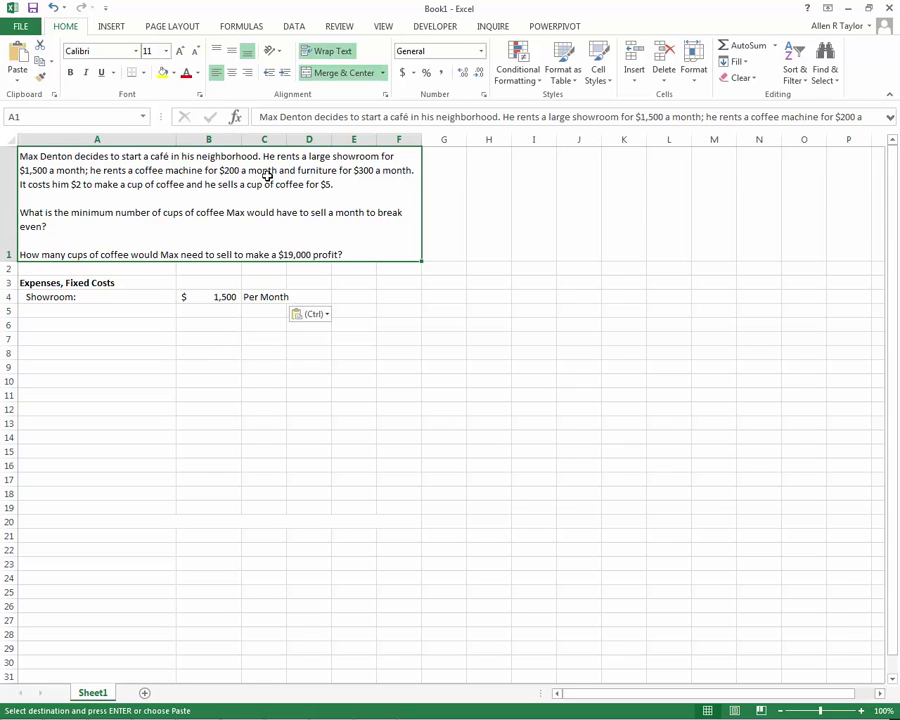
click(211, 313)
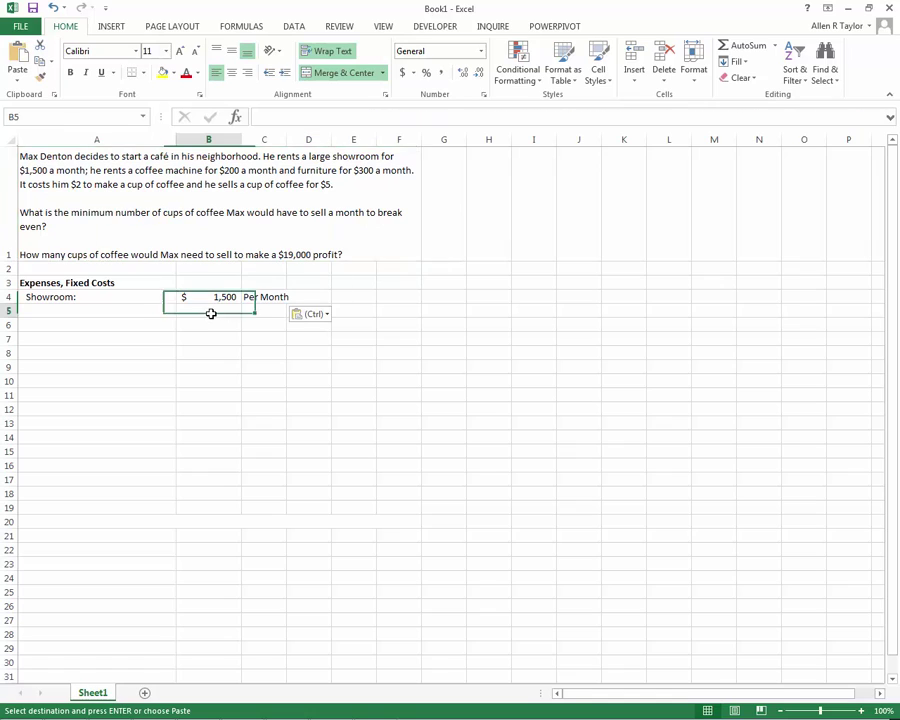
key(Escape)
text(200)
key(Return)
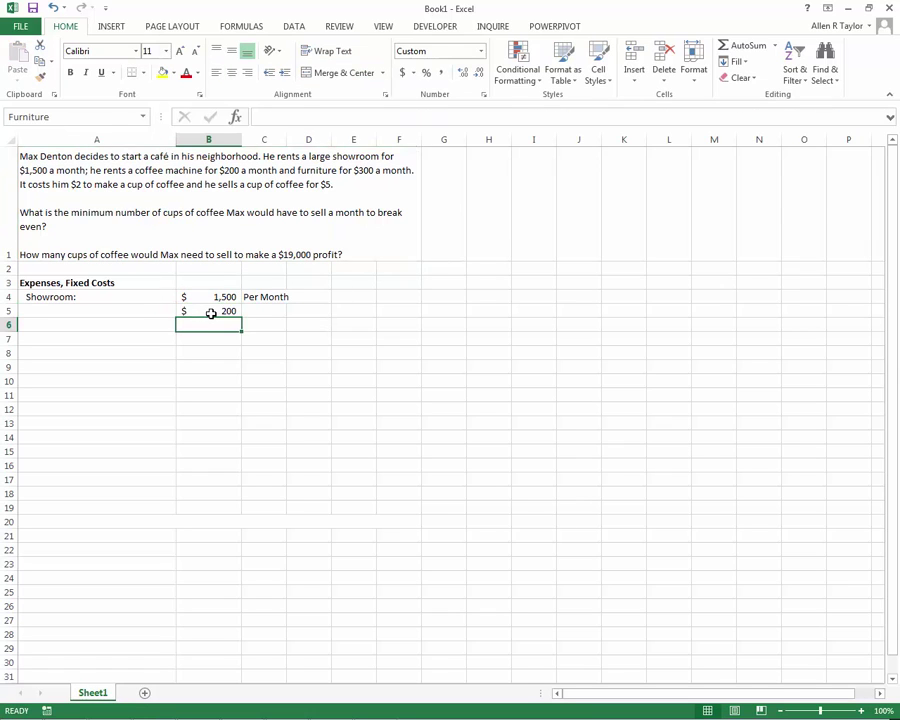
Step: Fill the "Per Month" unit from cell C4 down to C5
key(Right)
key(Up)
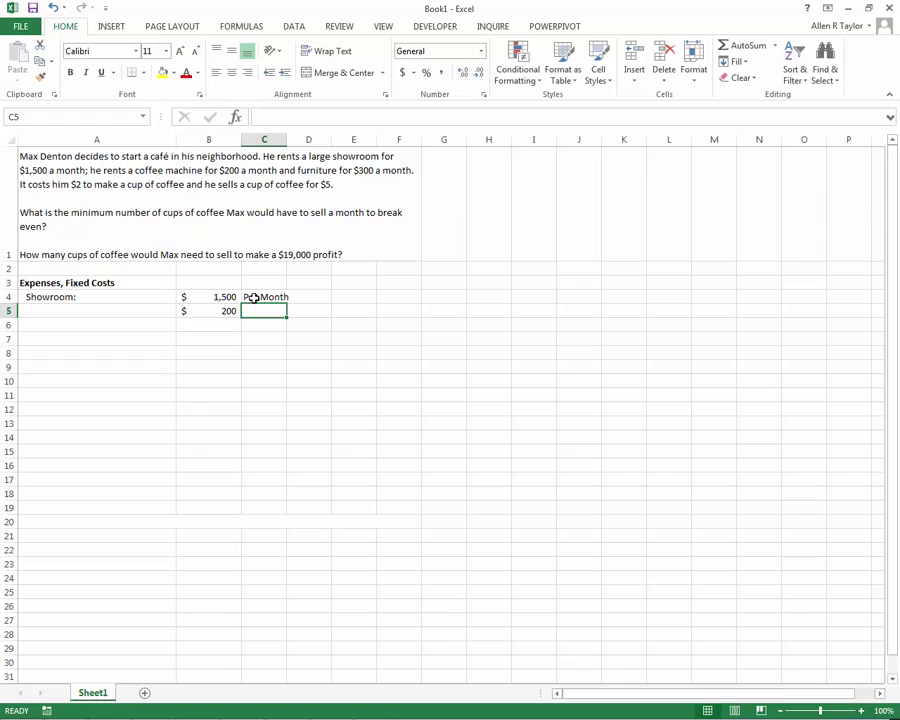
click(256, 297)
double_click(286, 304)
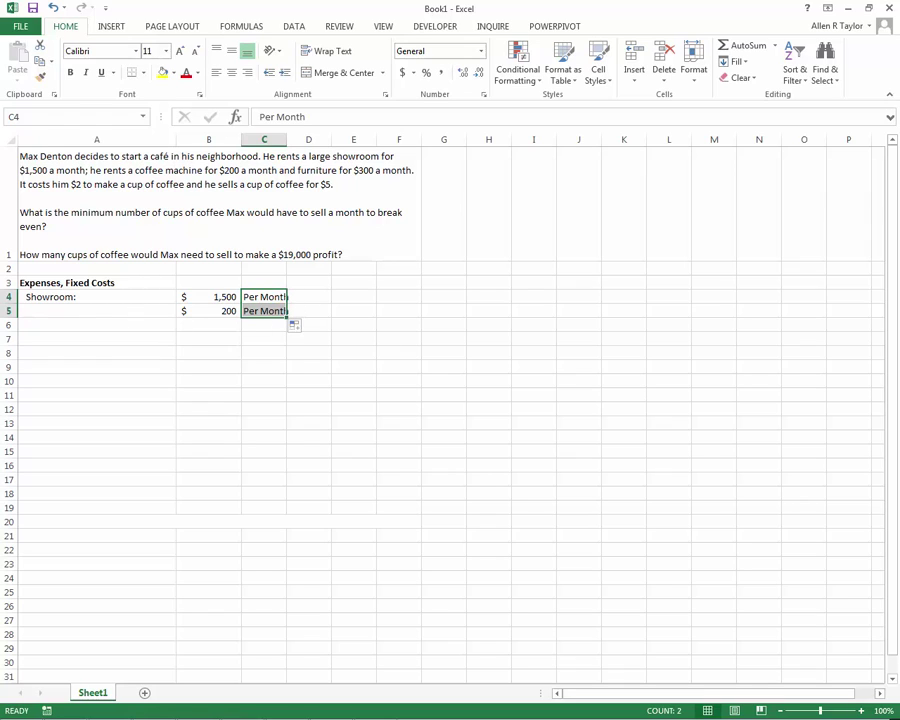
Step: Paste the copied "Coffee Machine:" label into cell A5
key(ctrl+c)
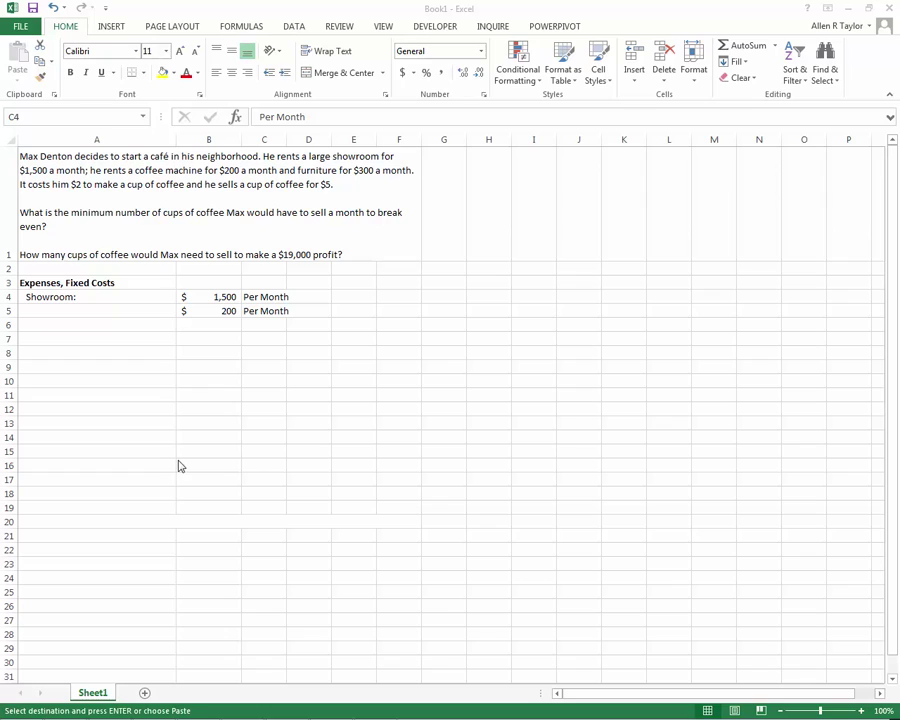
click(53, 308)
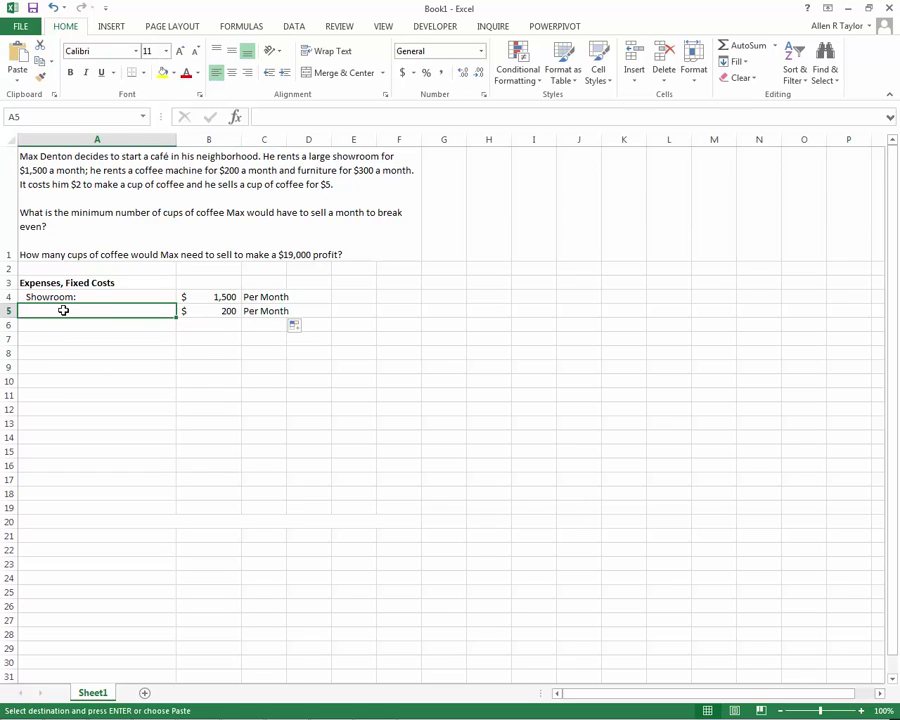
key(ctrl+v)
click(68, 326)
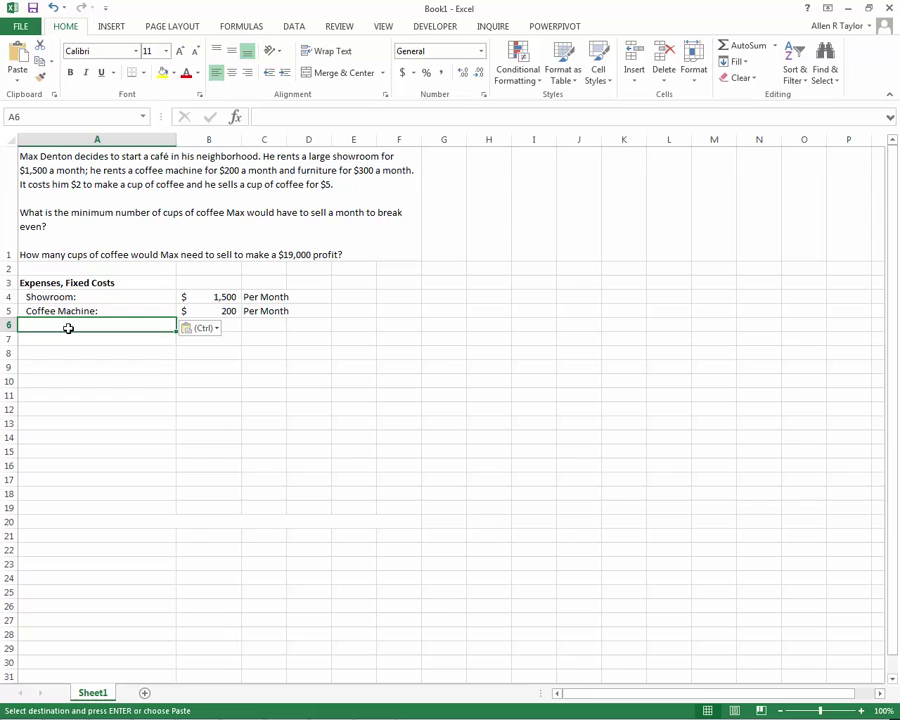
click(416, 351)
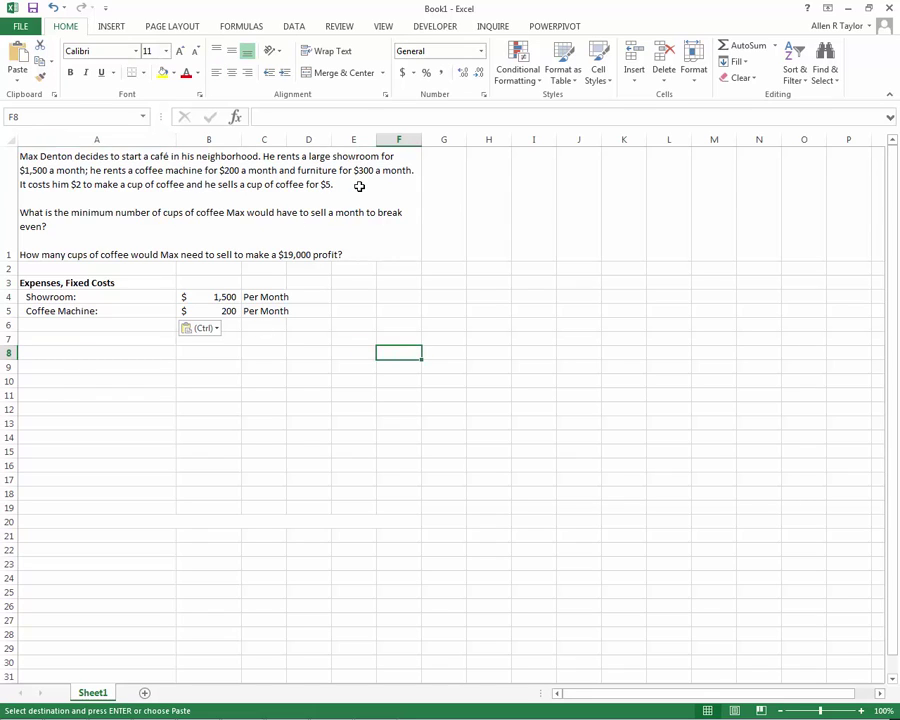
Step: Paste the copied furniture row, with its $300 cost and "per month" unit, into cells A6 to C6
key(alt+Tab)
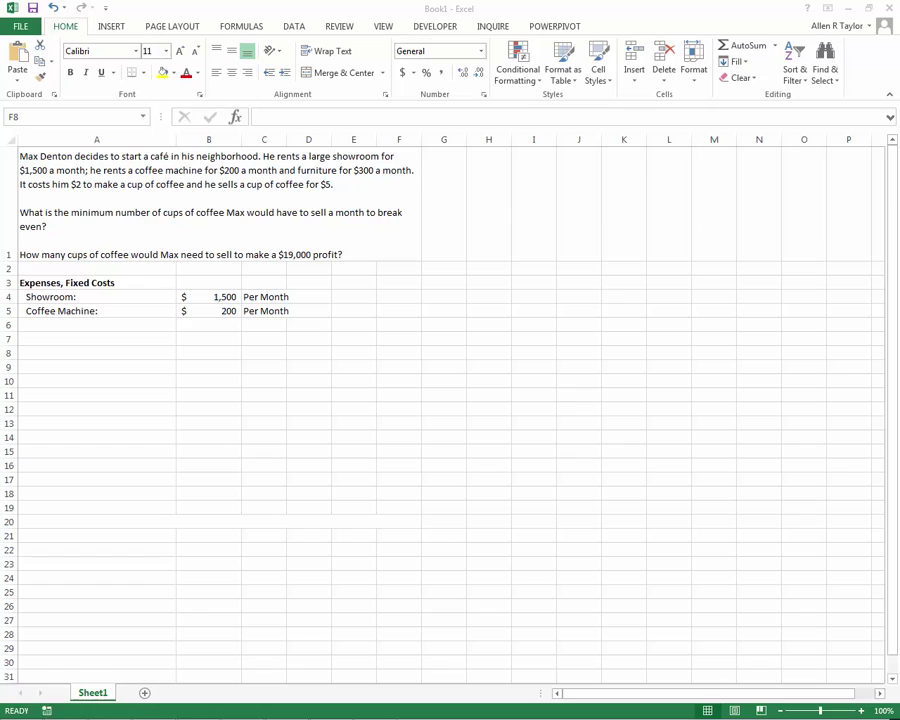
key(alt+Tab)
right_click(45, 323)
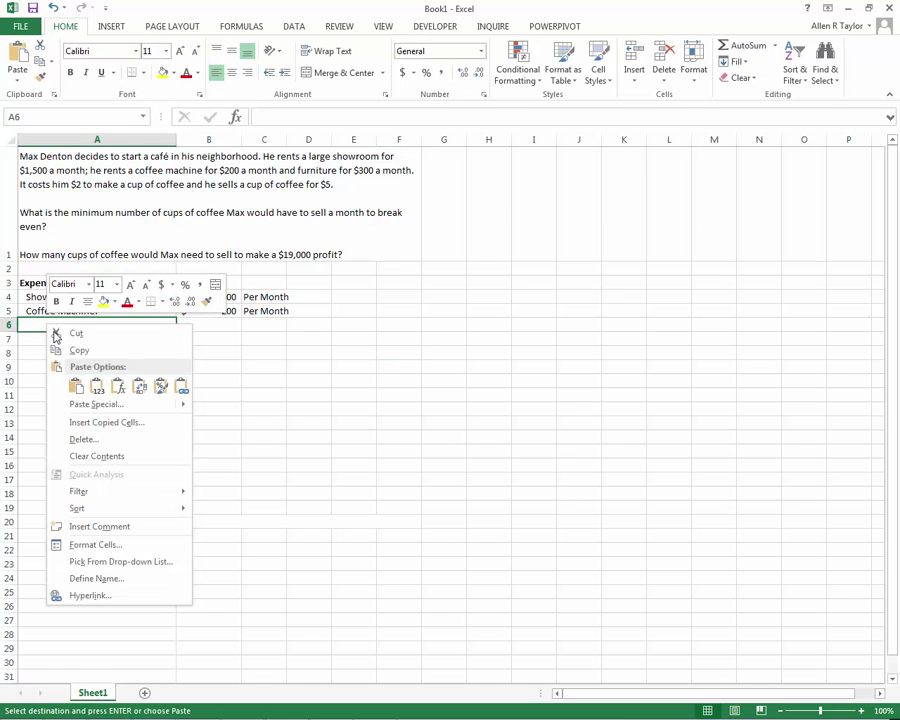
click(74, 382)
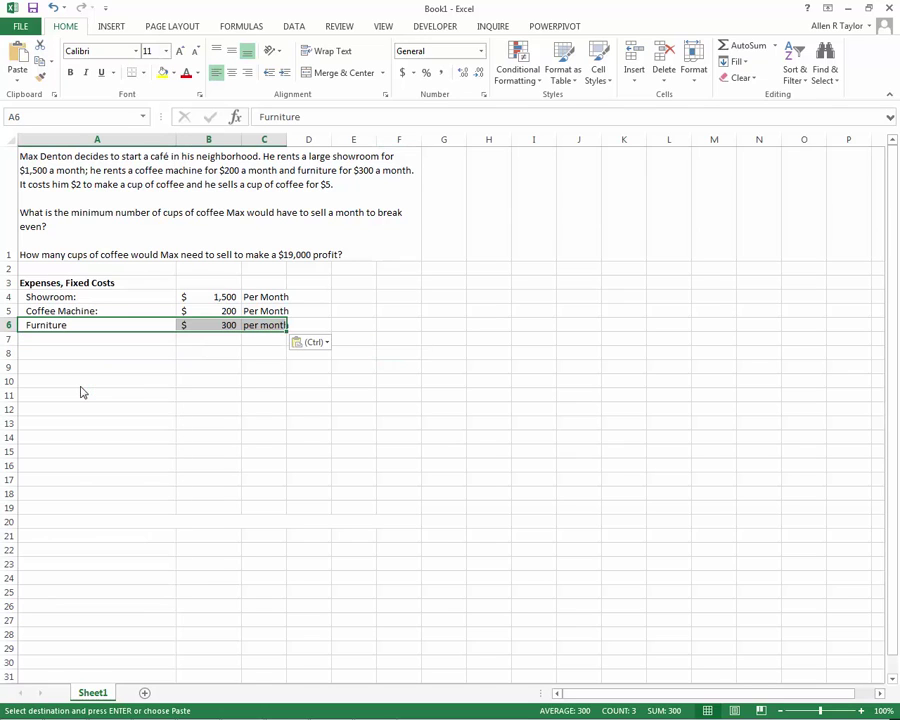
Step: Fill "Per Month" from cell C5 down to C6 and widen column C slightly so the text fits
click(202, 324)
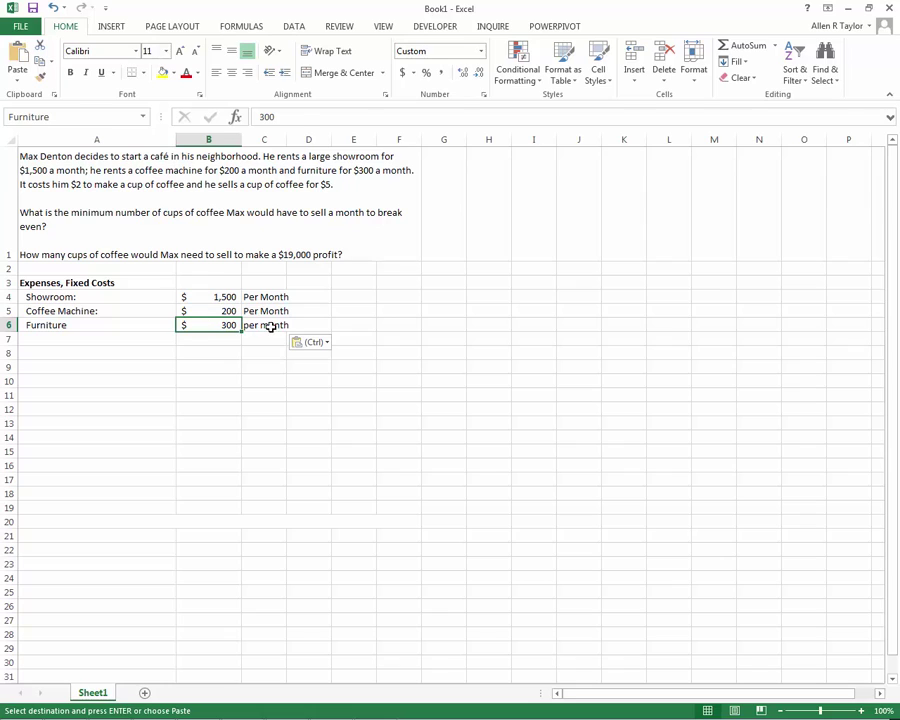
click(268, 324)
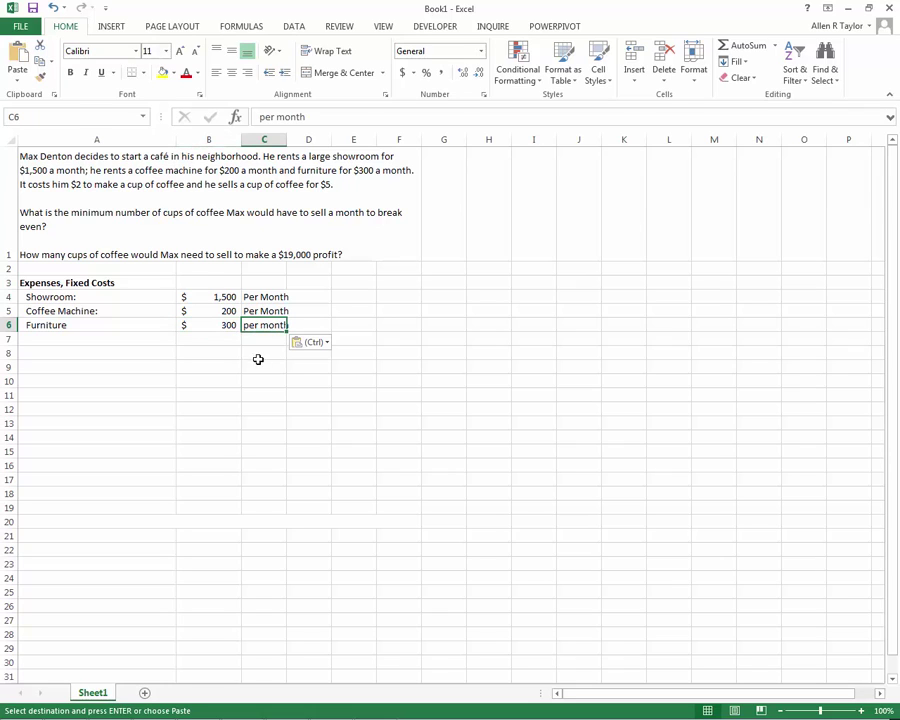
click(262, 310)
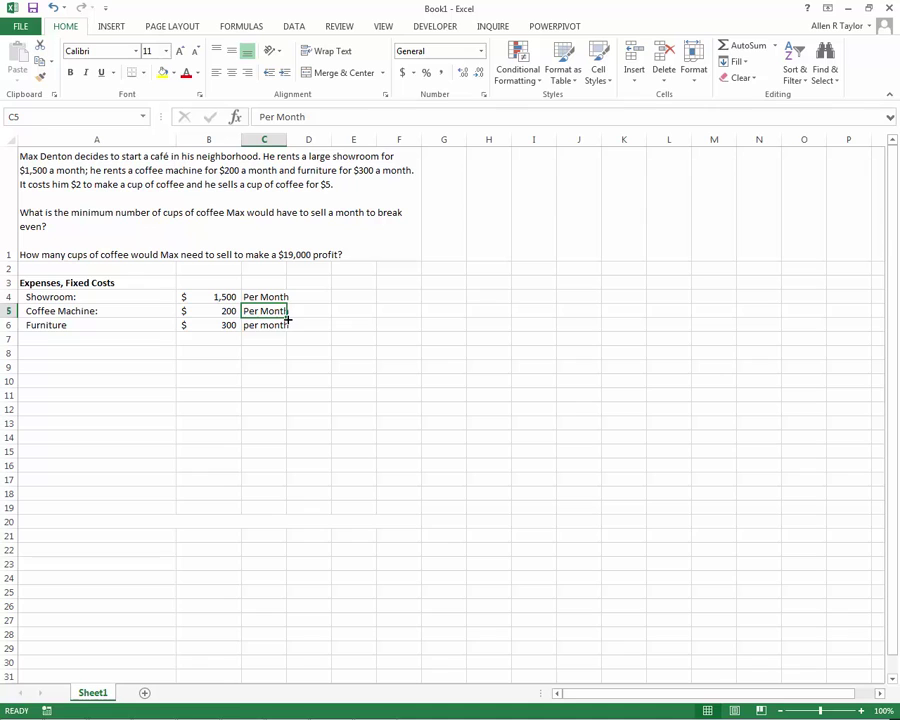
drag(288, 318, 290, 332)
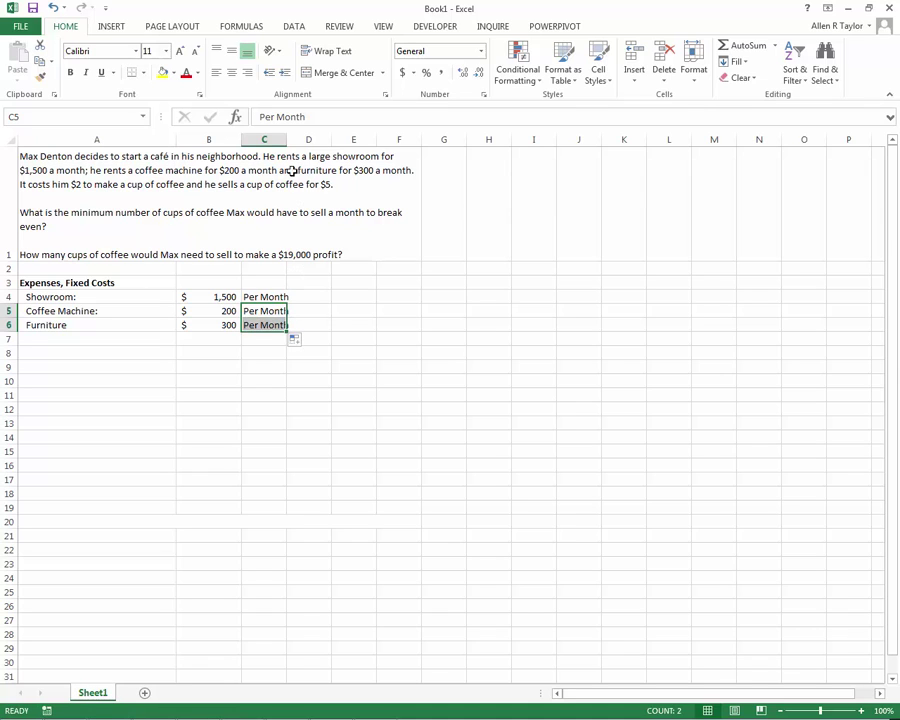
drag(287, 141, 297, 143)
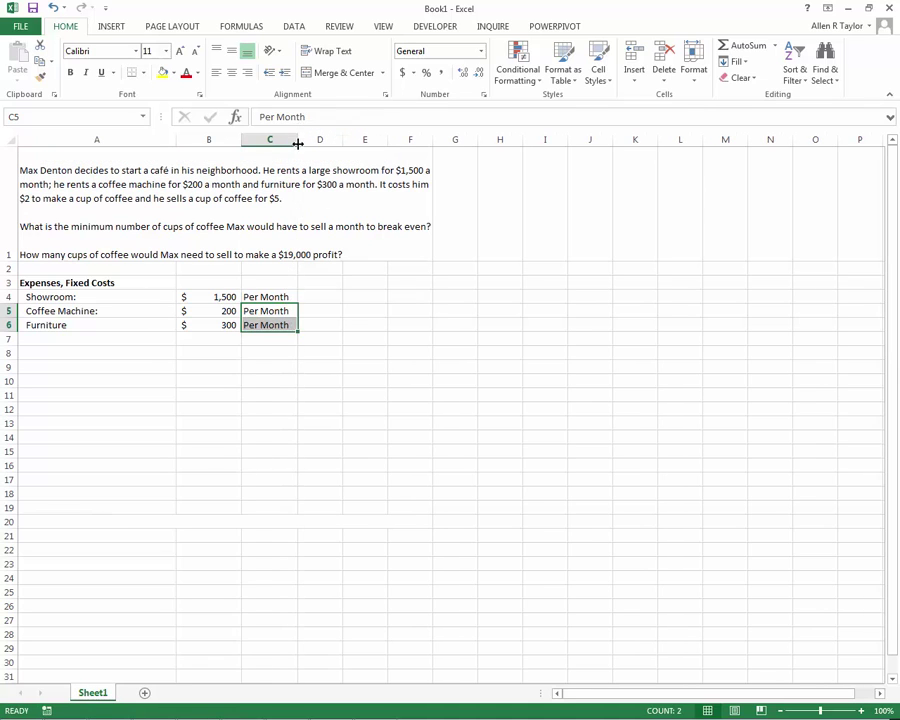
click(261, 380)
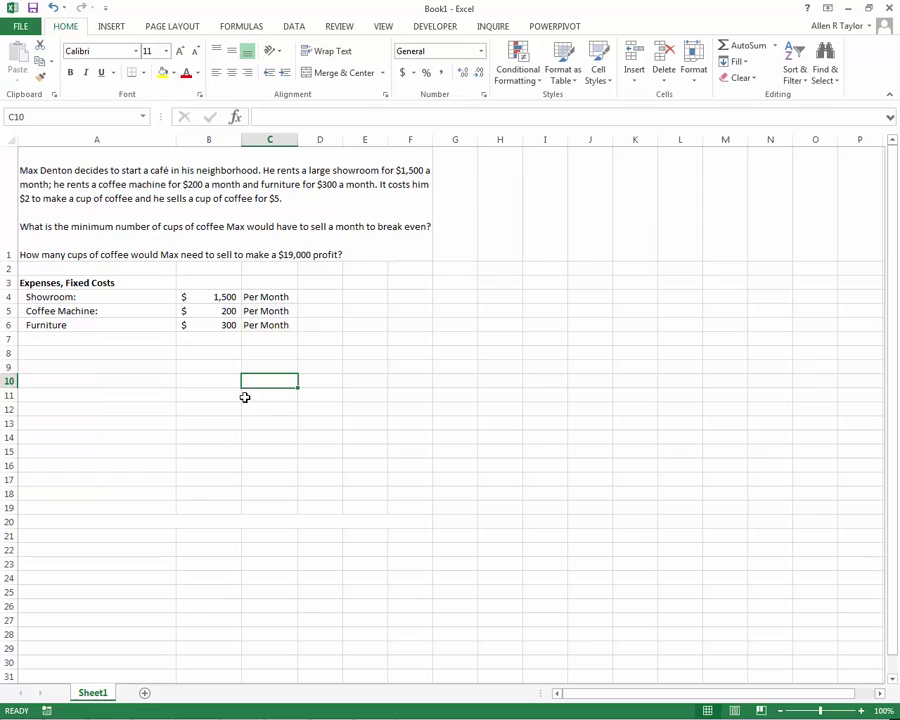
Step: Paste the copied "Expenses, Variable Costs" section, with coffee ingredients and labor at $2 per cup, starting at cell A9
click(64, 381)
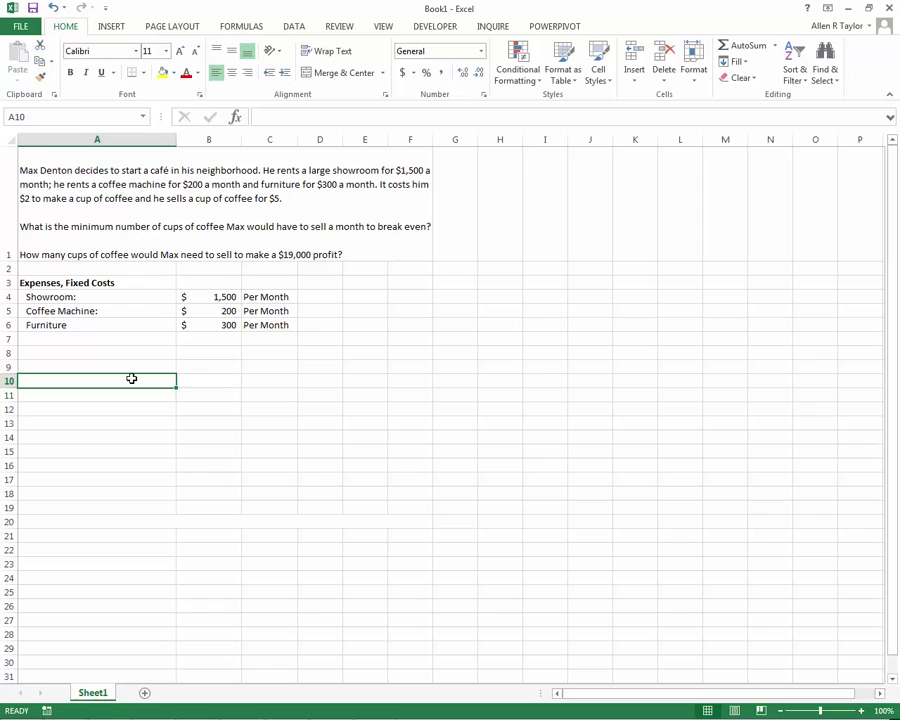
click(225, 196)
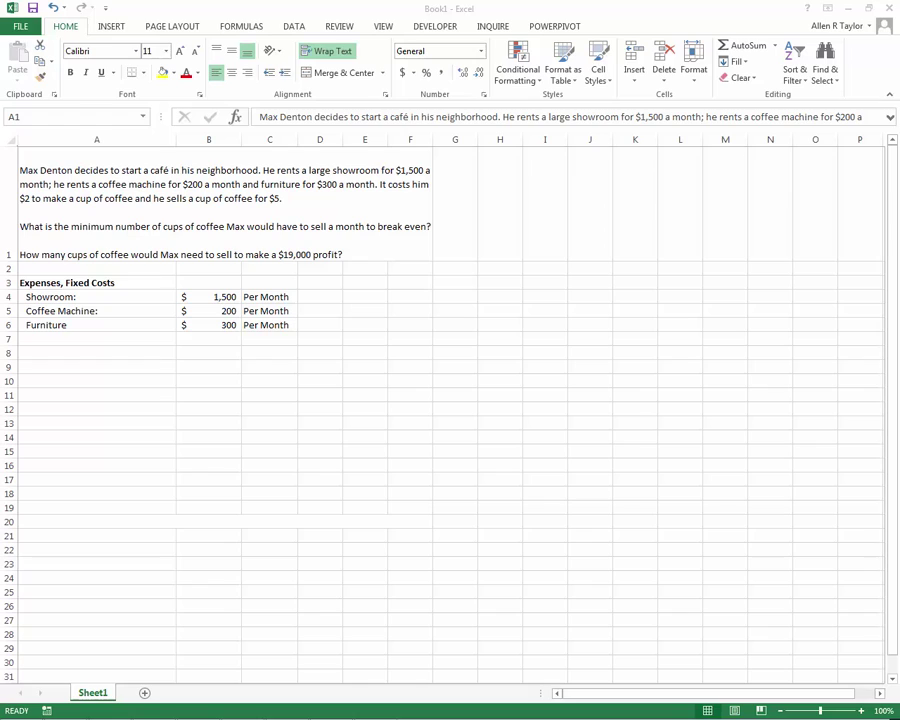
key(ctrl+c)
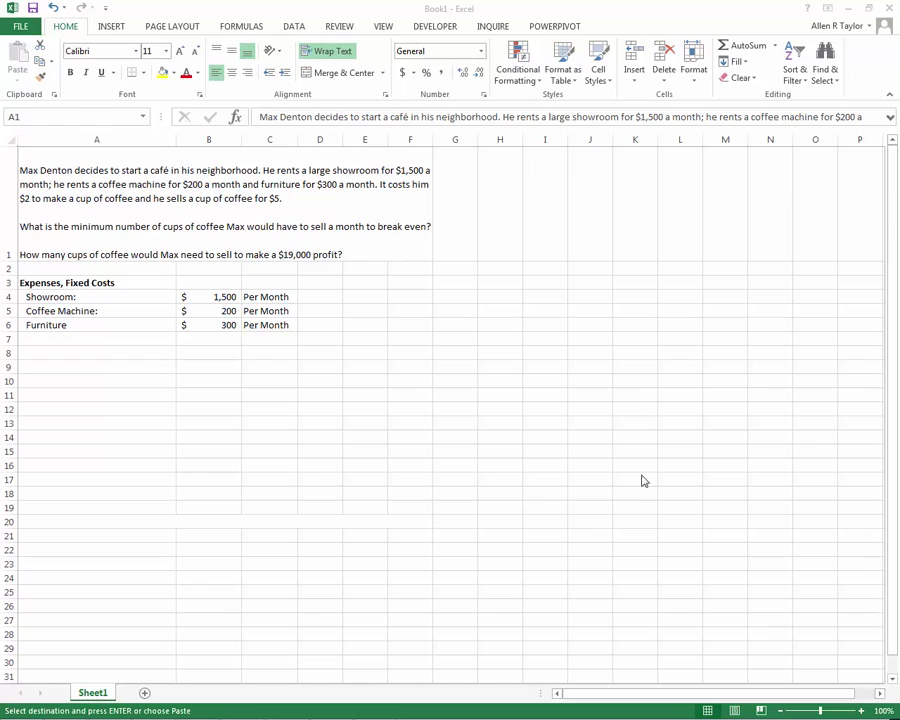
click(38, 369)
right_click(38, 368)
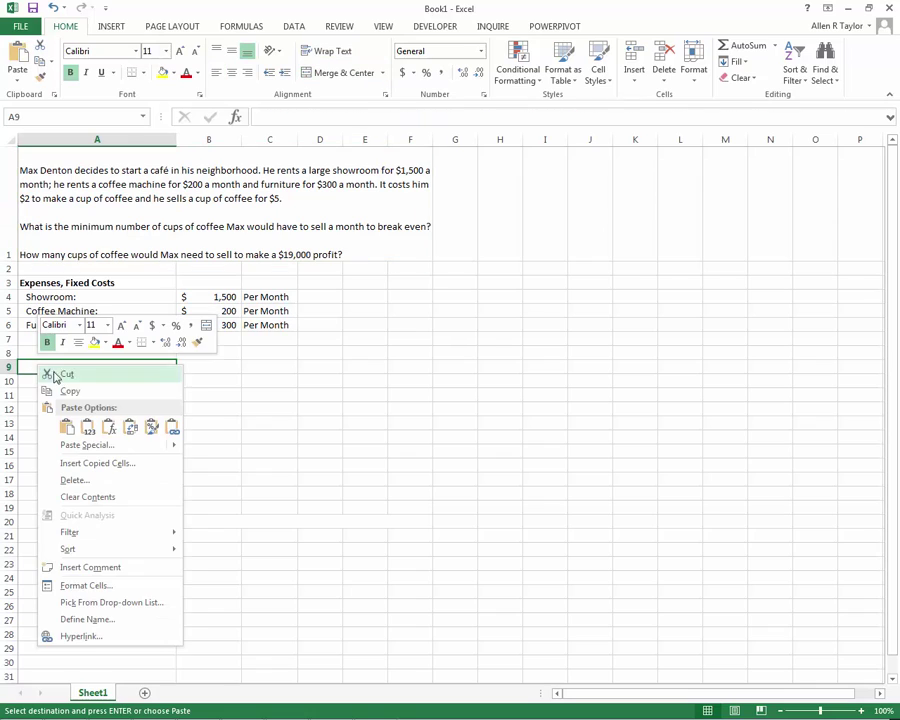
click(66, 427)
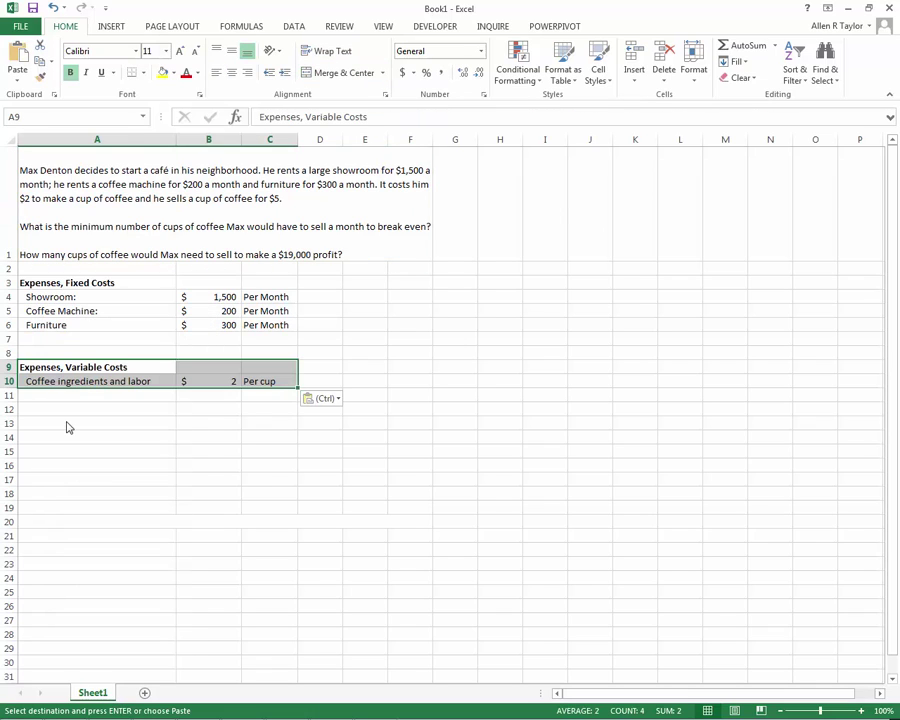
Step: Paste the copied "Revenue" section, with coffee sales at $5 per cup, starting at cell A12
click(67, 425)
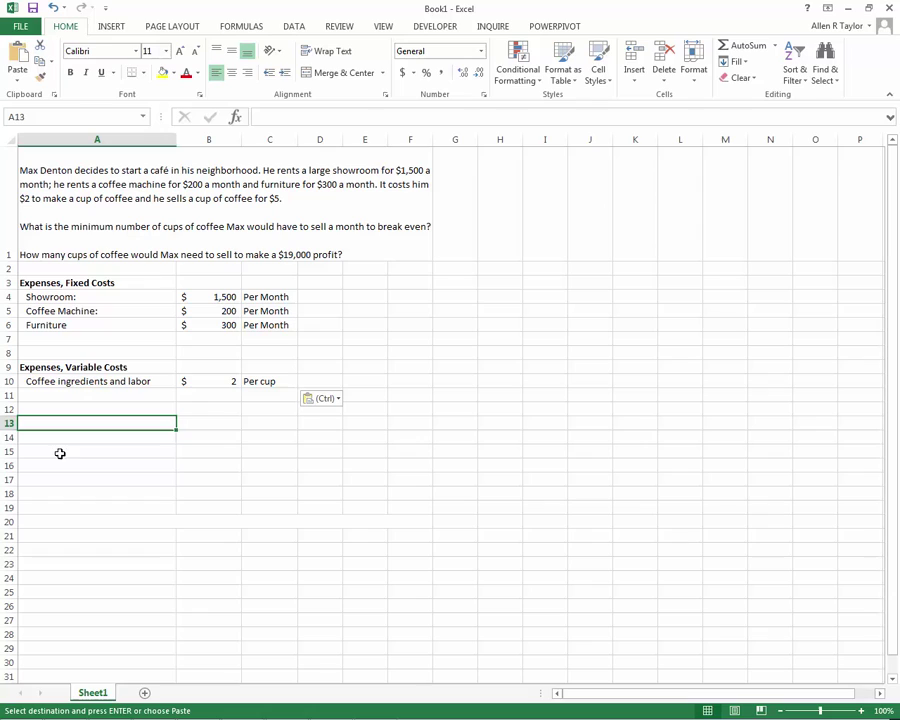
click(36, 409)
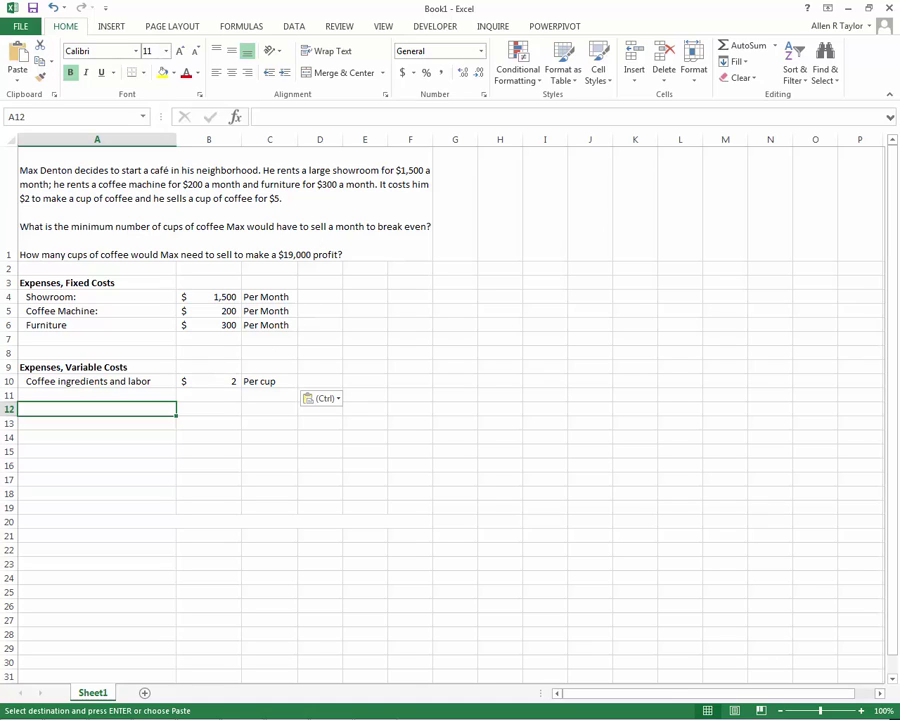
key(alt+Tab)
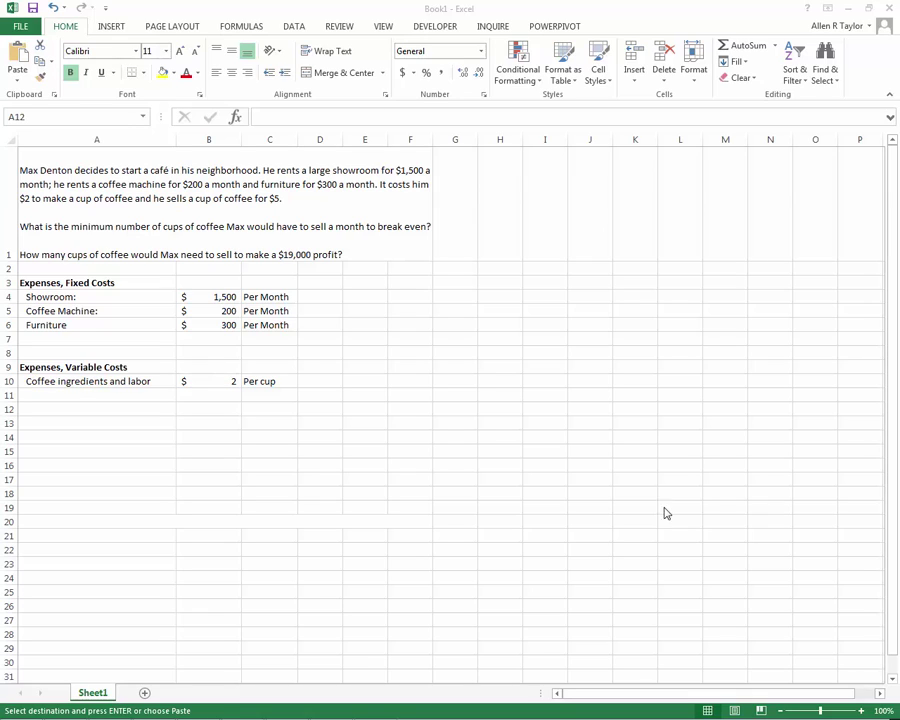
click(74, 405)
right_click(72, 409)
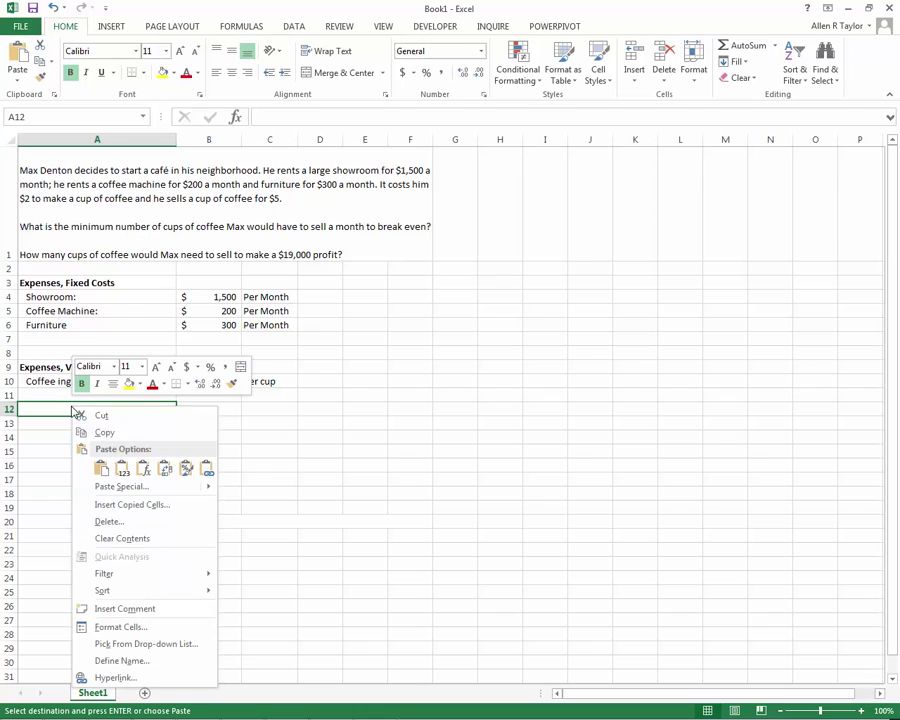
click(100, 467)
click(251, 524)
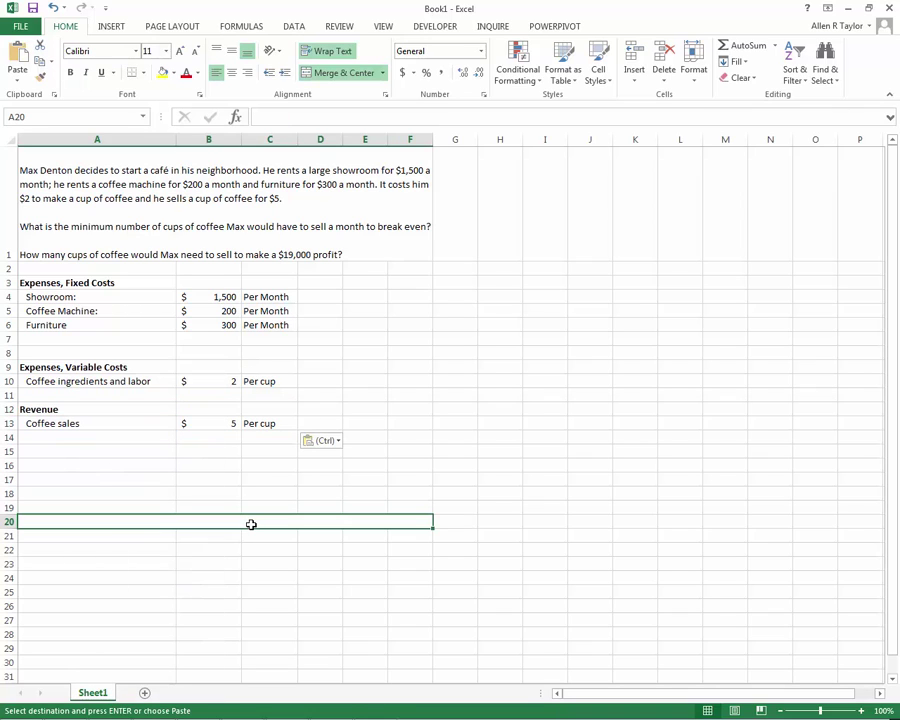
Step: Add a units row in row 15, with the label "Units Sold:" in A15 and "Cups Per Month" in C15
click(40, 457)
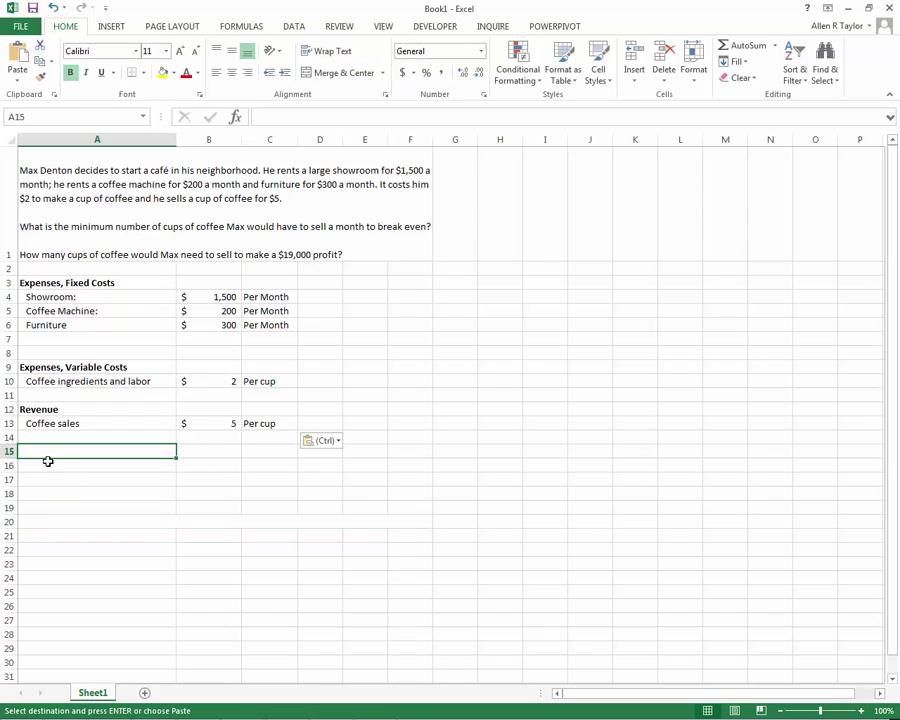
text(U)
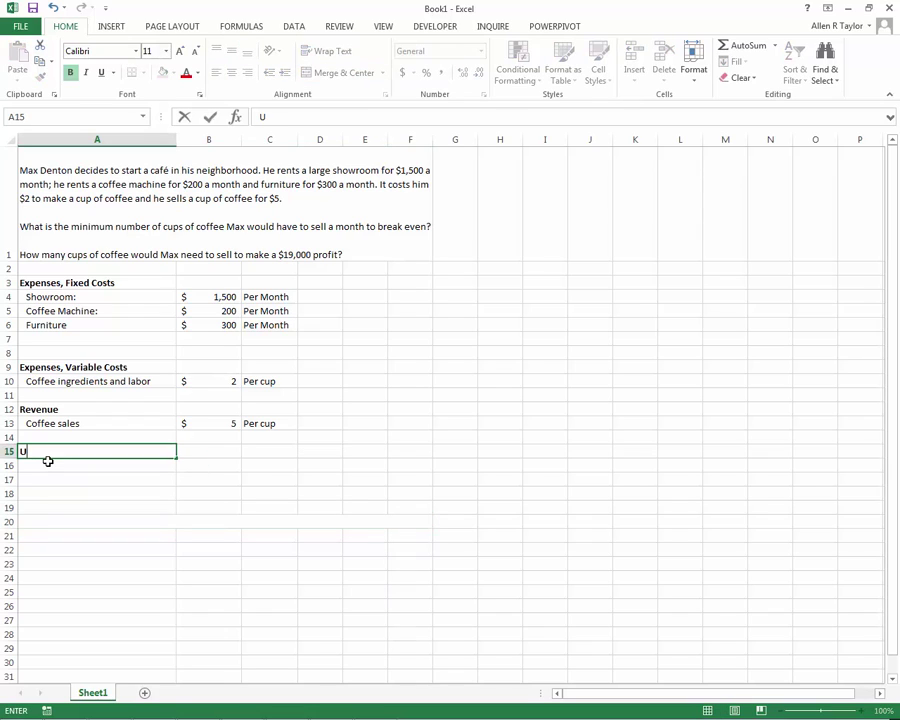
text(nits Sold:)
key(Return)
key(Right)
key(Up)
key(Right)
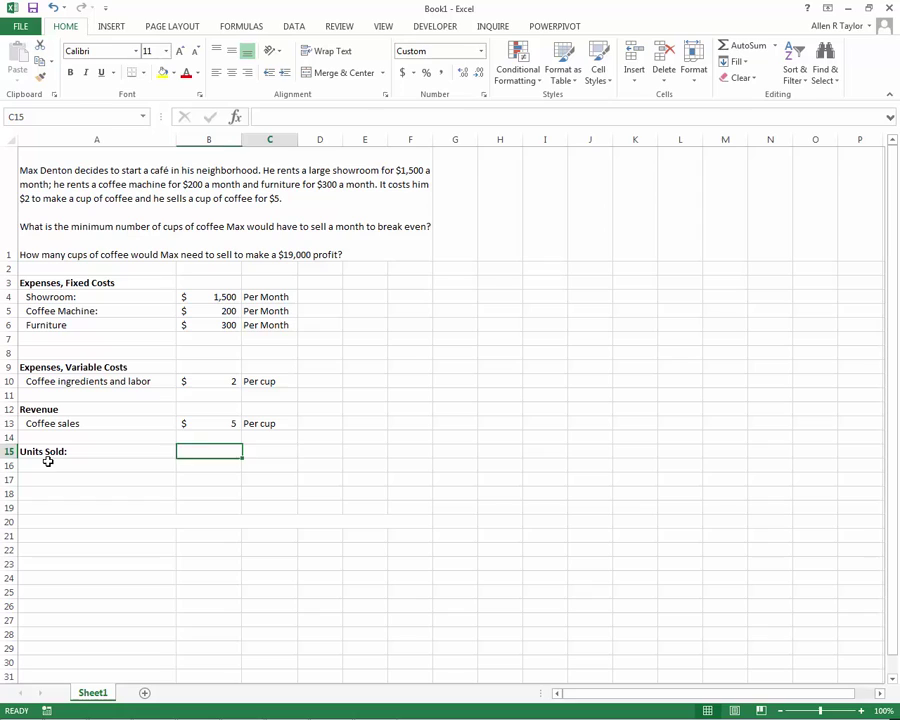
text(Cups)
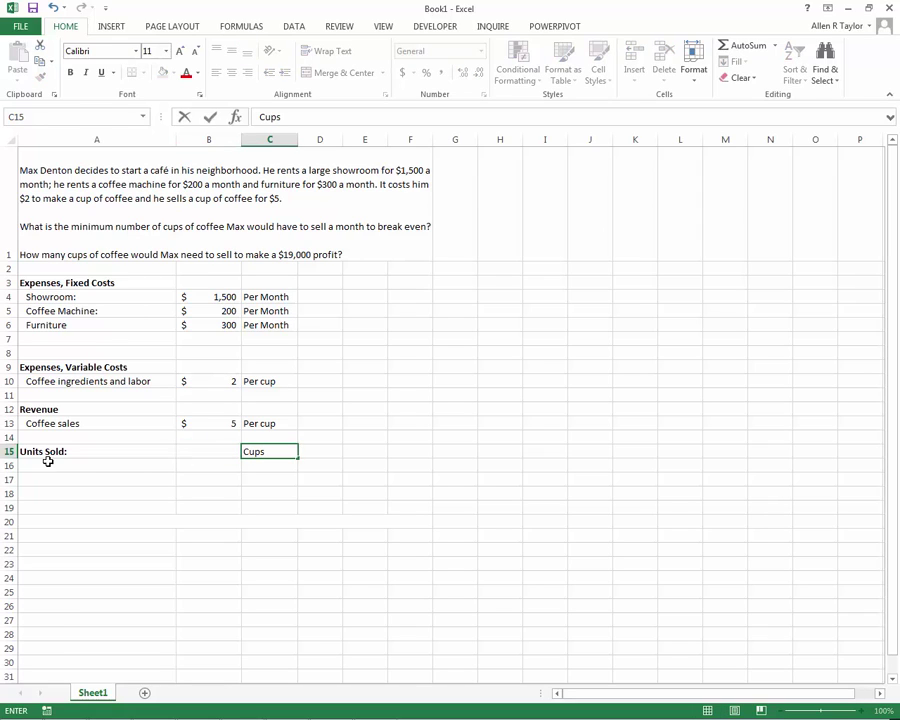
text( Per Month)
key(Return)
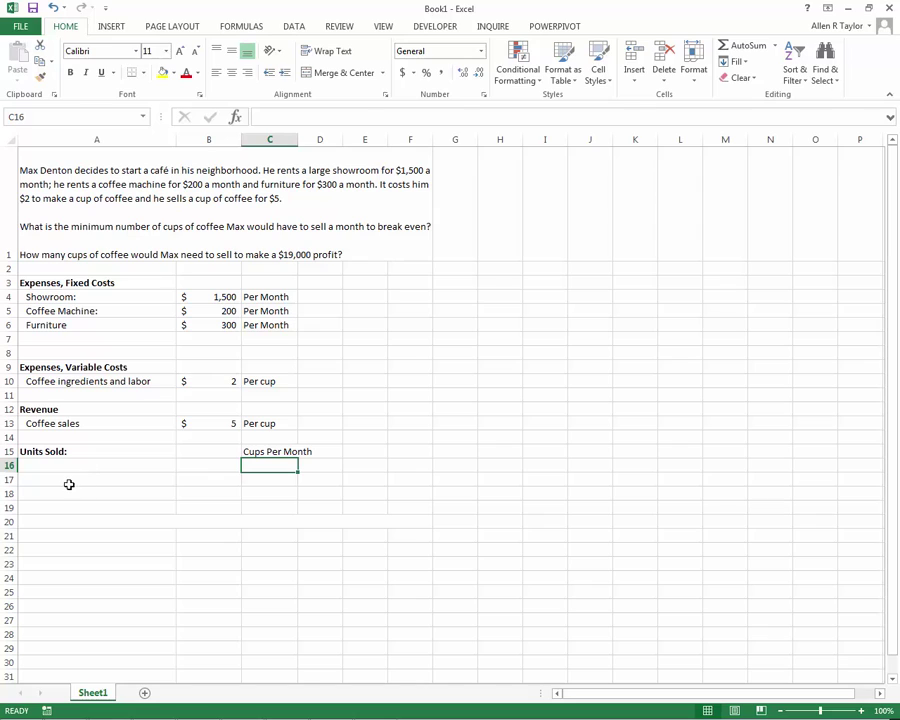
Step: Add a profit row in row 17, with the label "Profit:", the value 0 and the unit "Monthly"
click(68, 482)
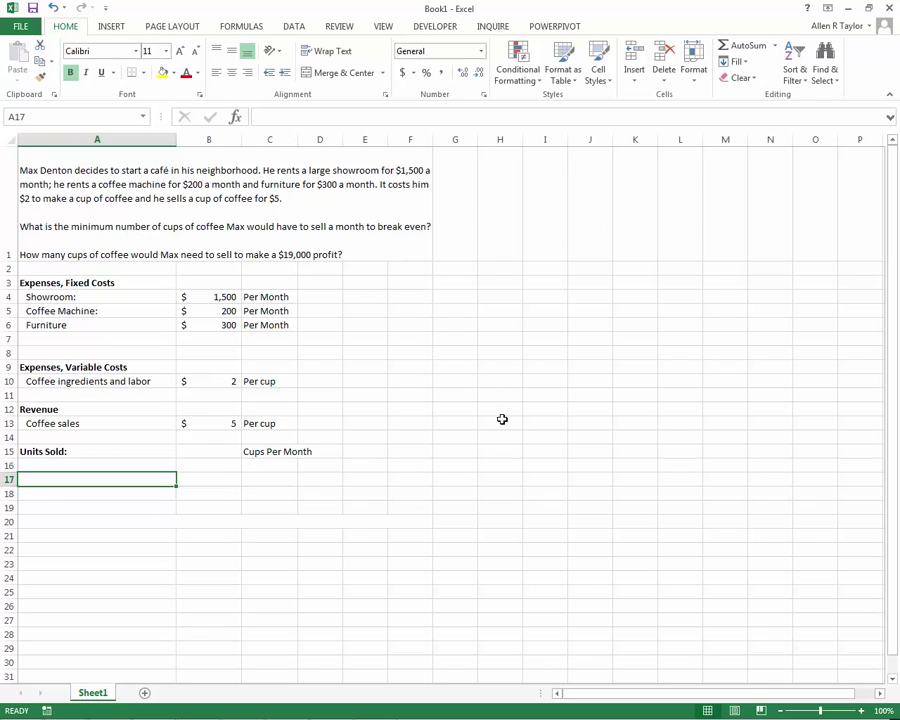
text(Profit:)
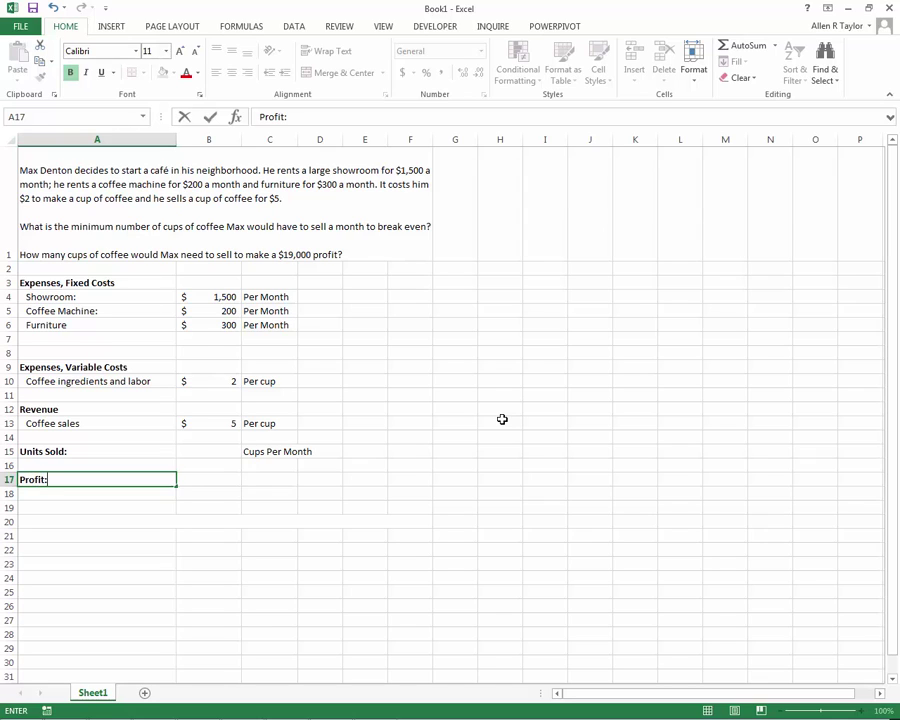
key(Tab)
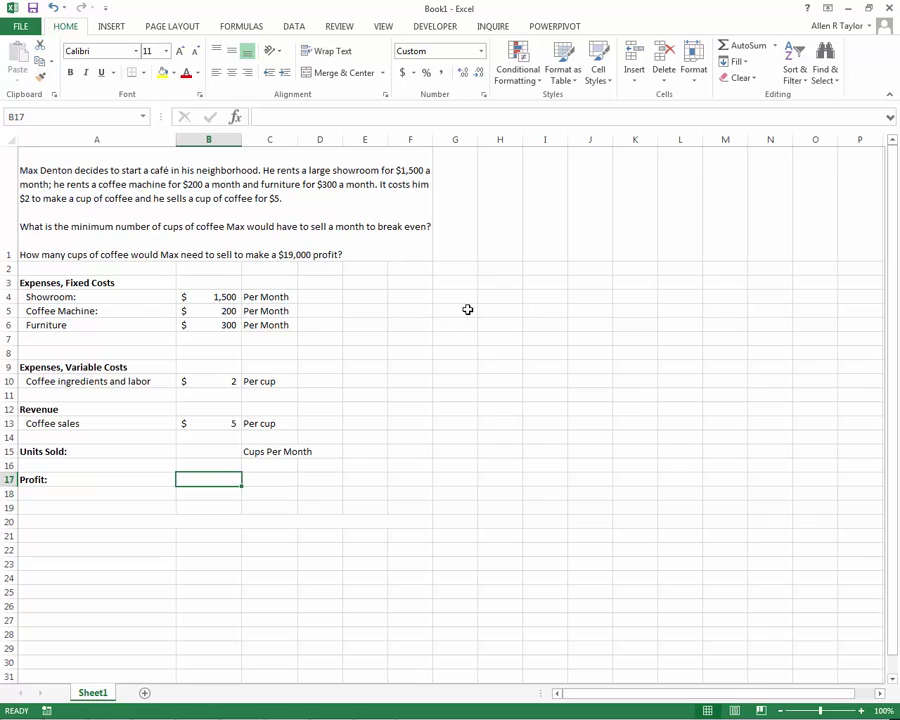
text(0)
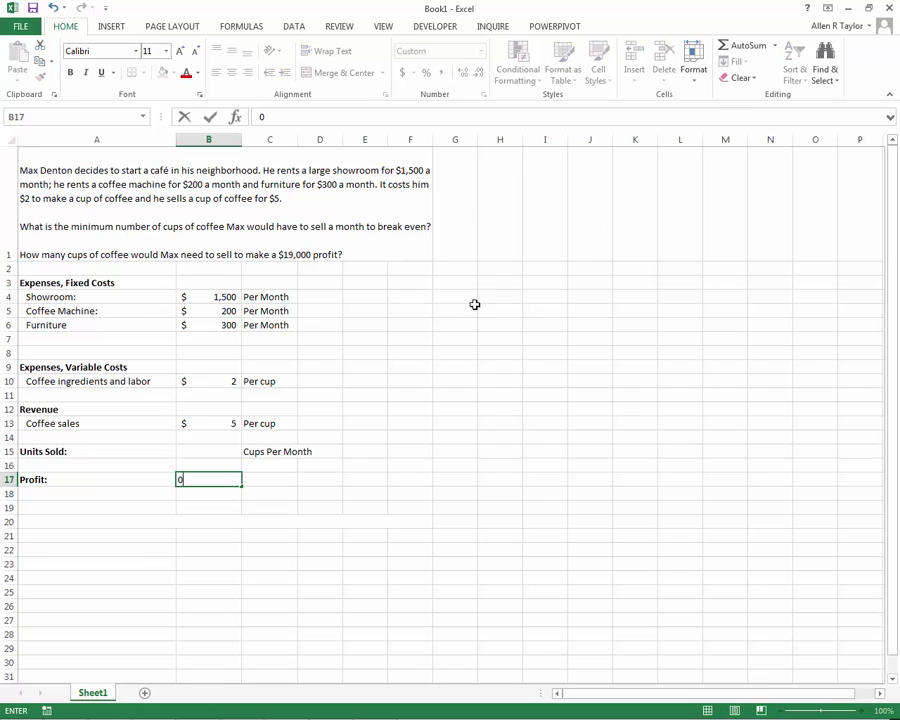
key(Tab)
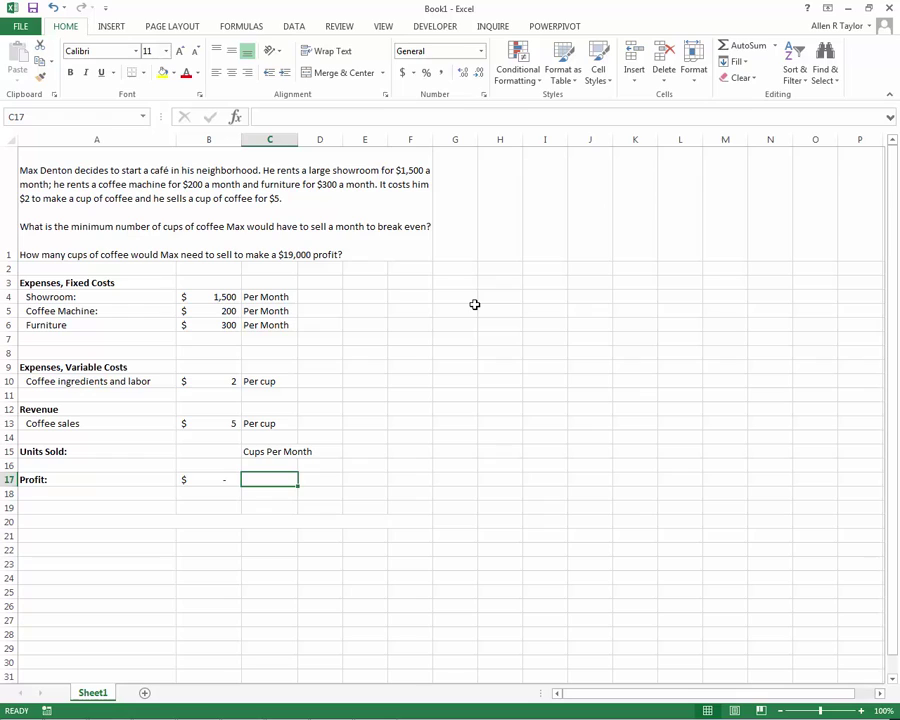
text(Mon)
key(BackSpace)
key(BackSpace)
key(BackSpace)
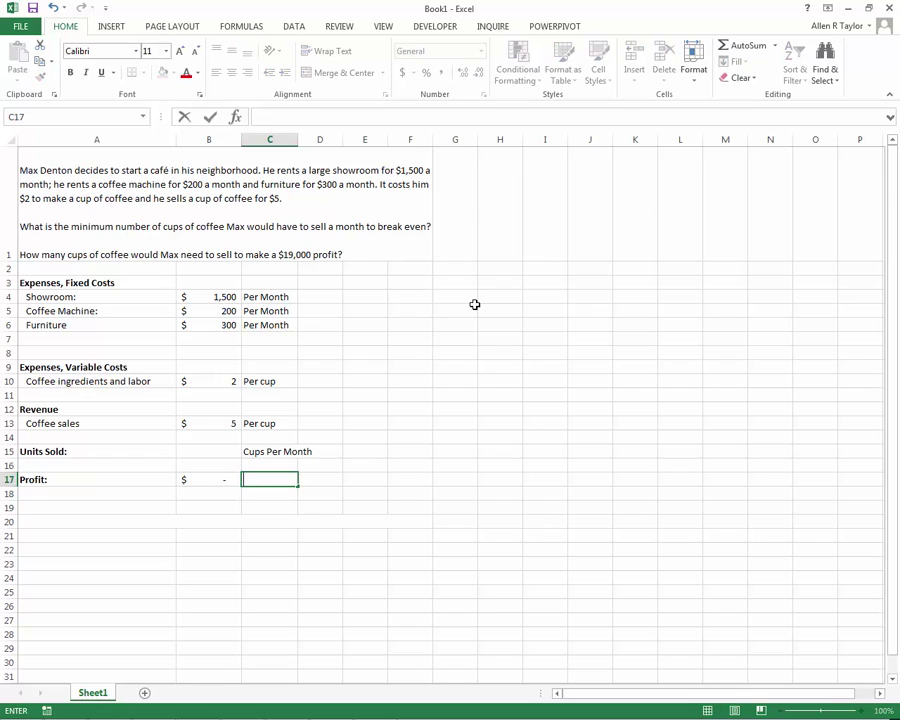
text(Monthly)
key(Return)
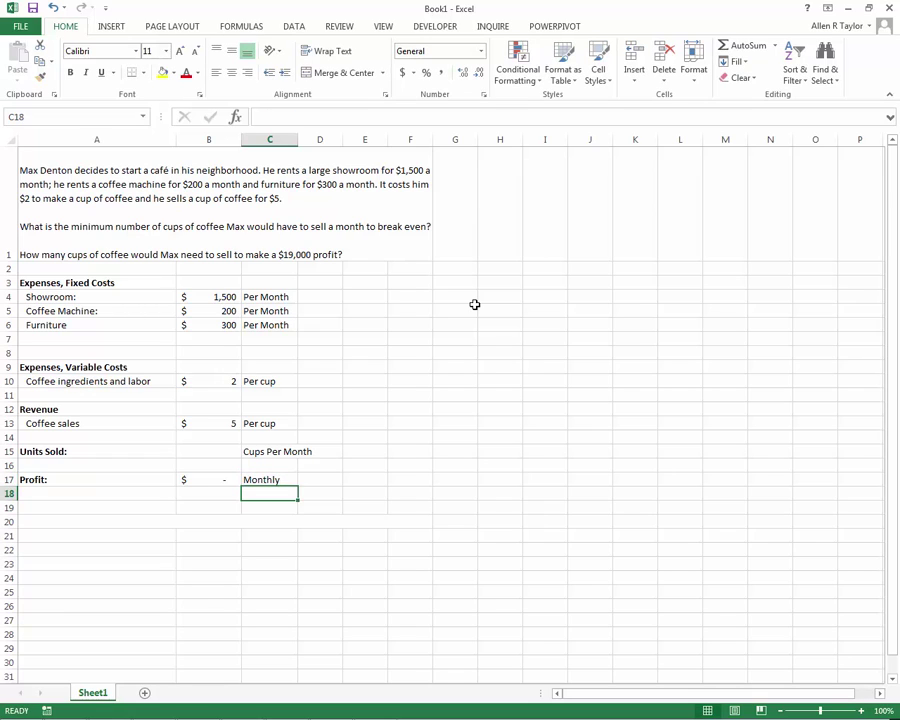
Step: Enter the label "Fixed Costs Total" in cell A7 below the fixed cost items
click(198, 449)
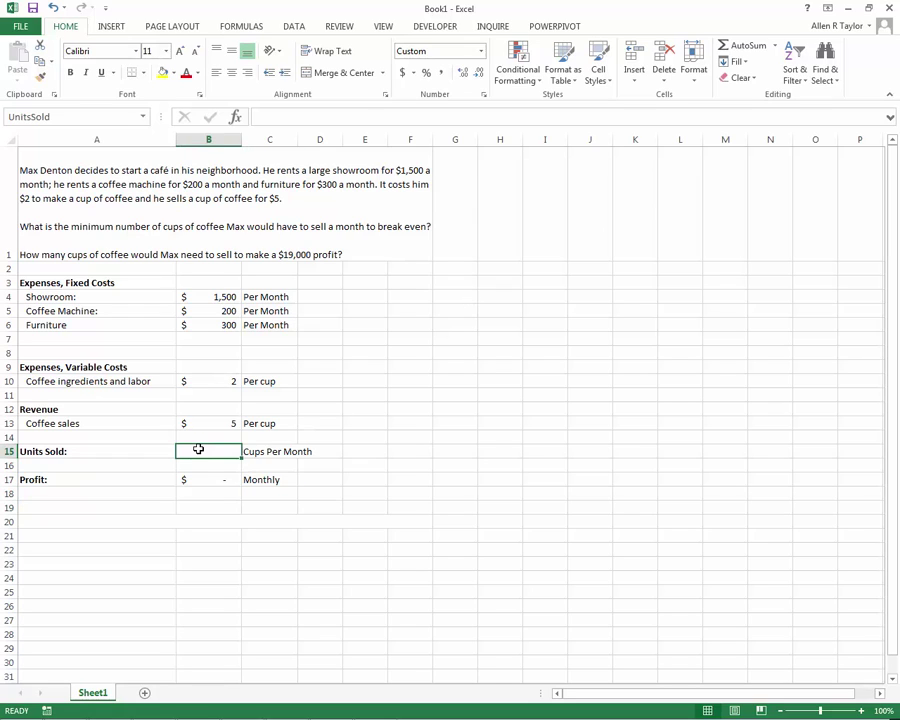
click(66, 296)
click(120, 339)
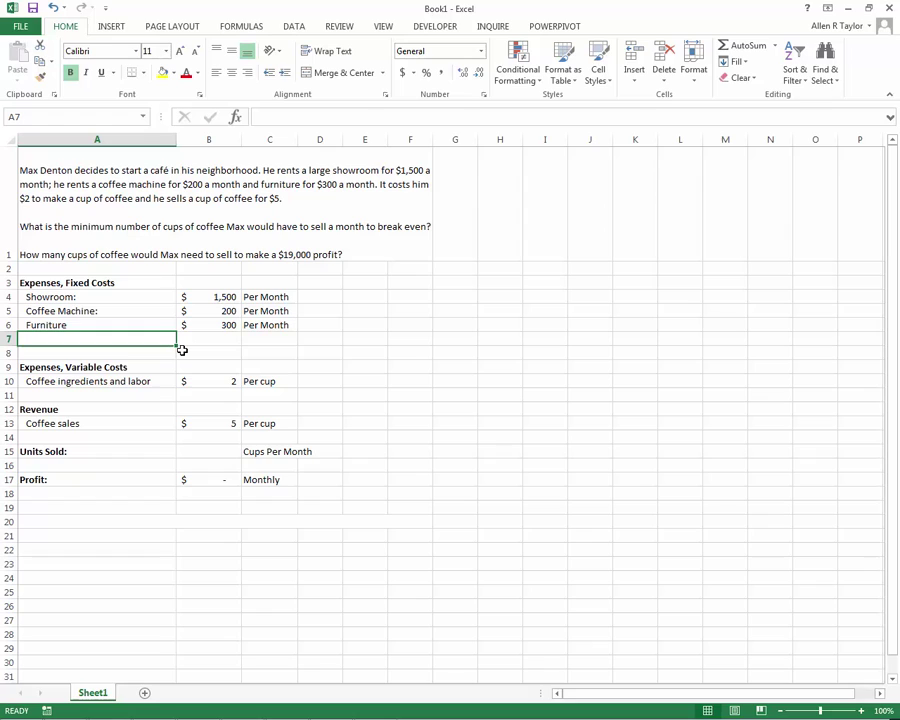
text(Fixe)
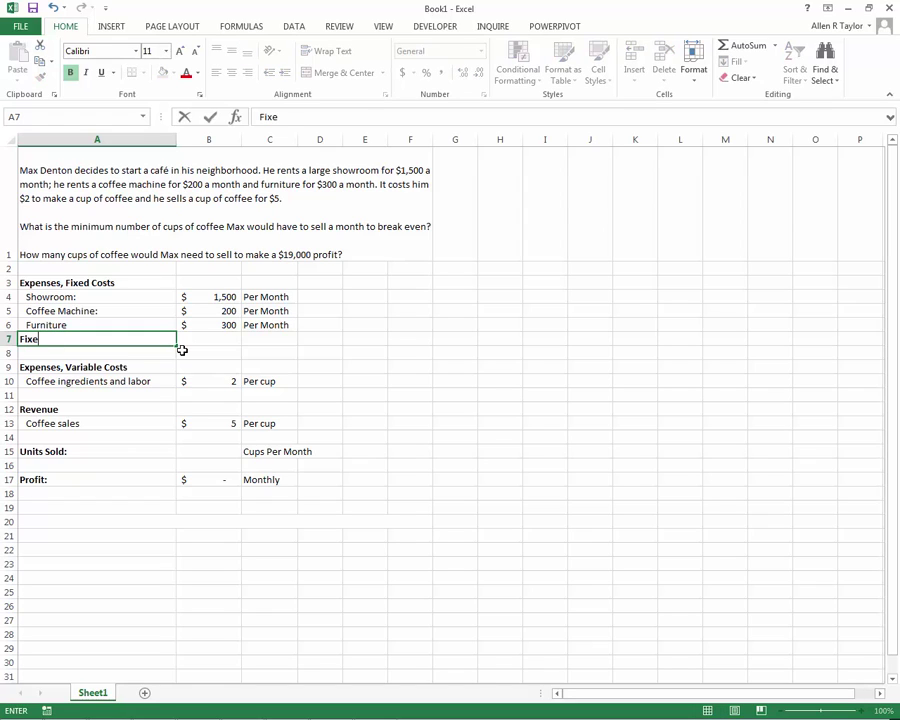
text(d Costs Total)
key(Return)
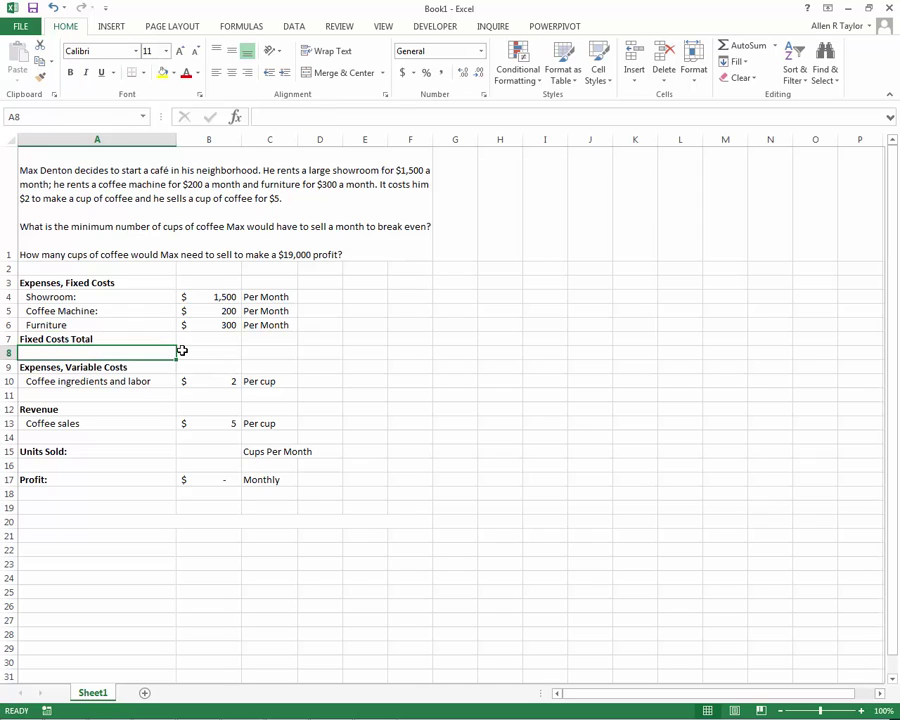
Step: Check the defined names of the fixed costs total, showroom, coffee machine and furniture value cells, B4 to B7
key(Up)
key(Right)
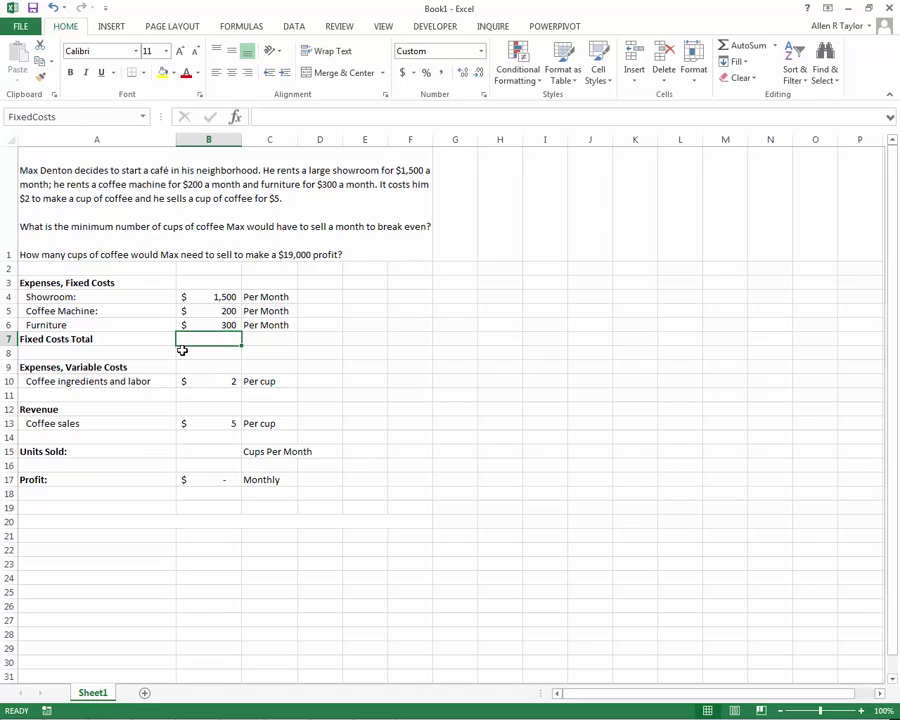
key(Up)
key(Up)
key(Up)
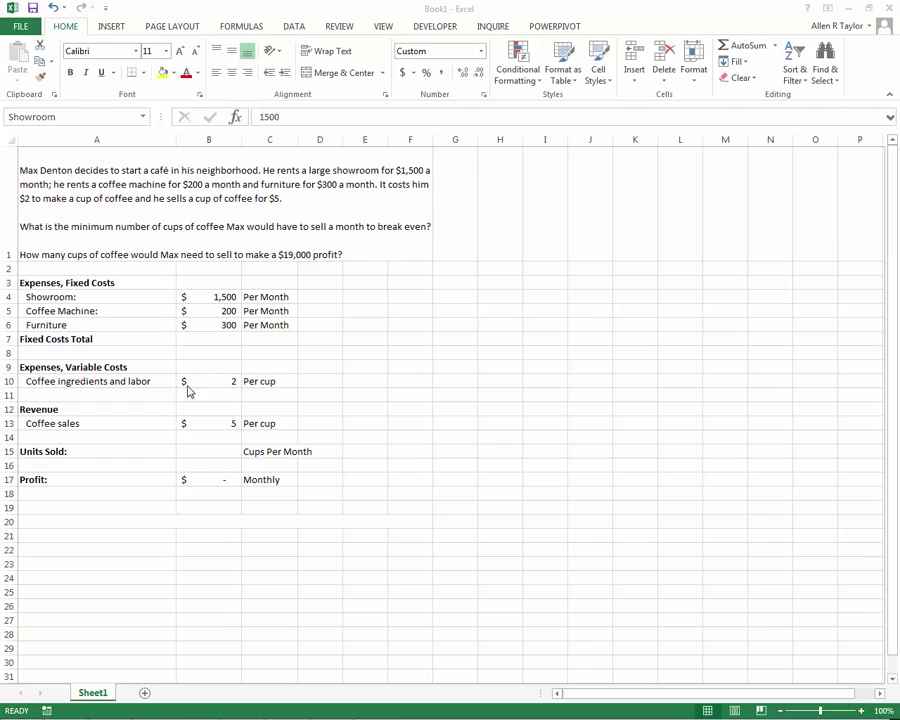
click(198, 296)
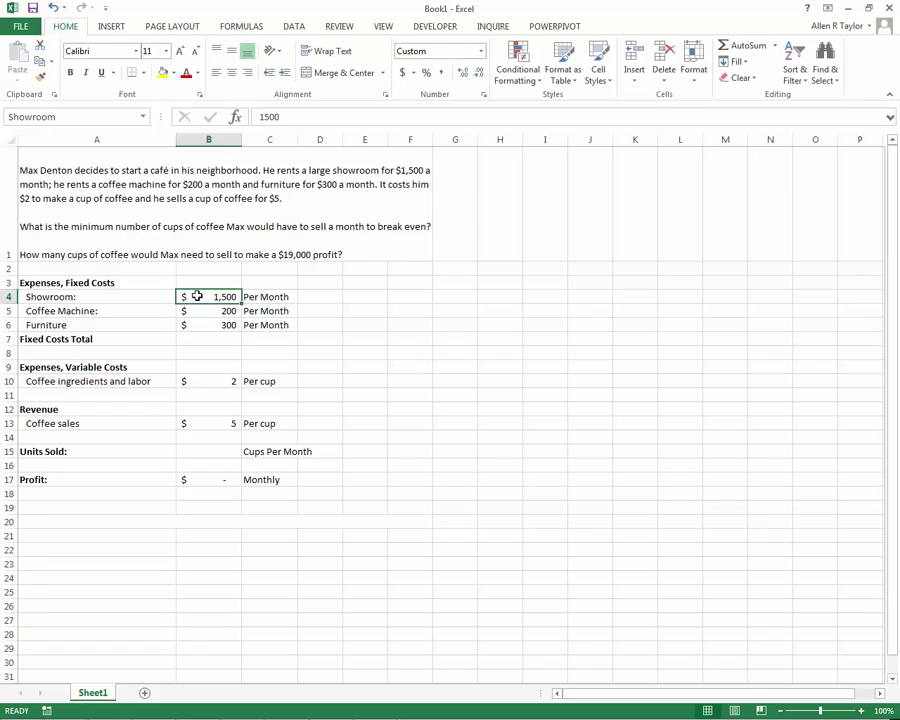
click(53, 117)
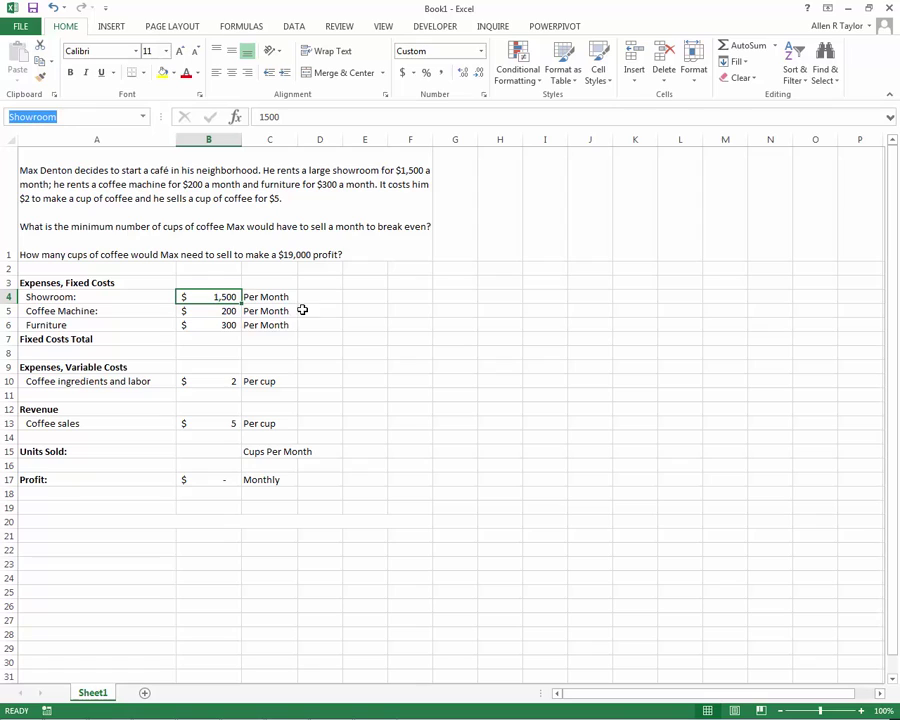
click(211, 310)
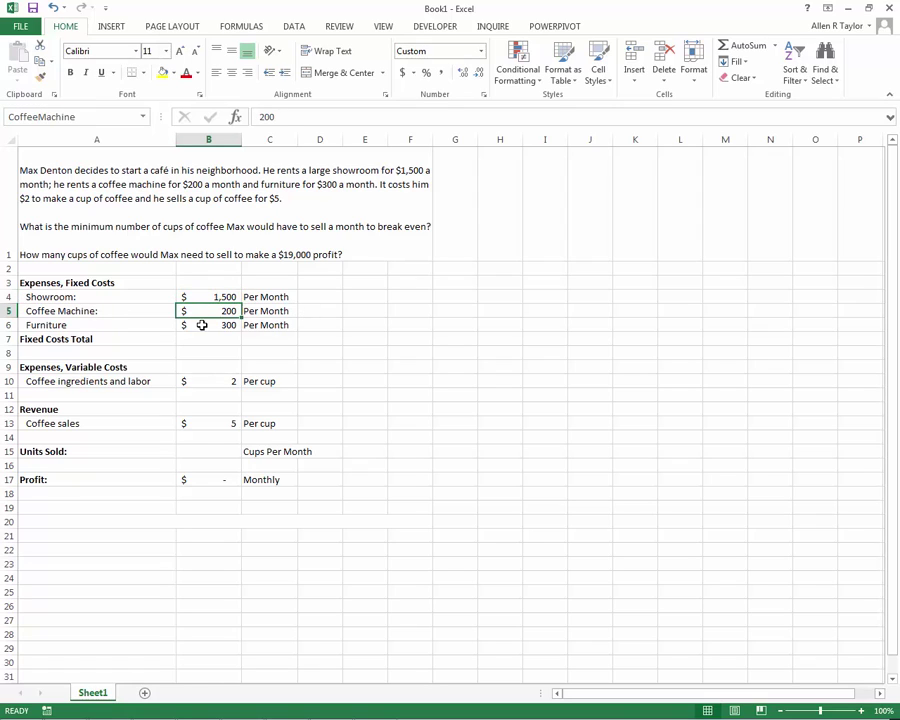
click(201, 323)
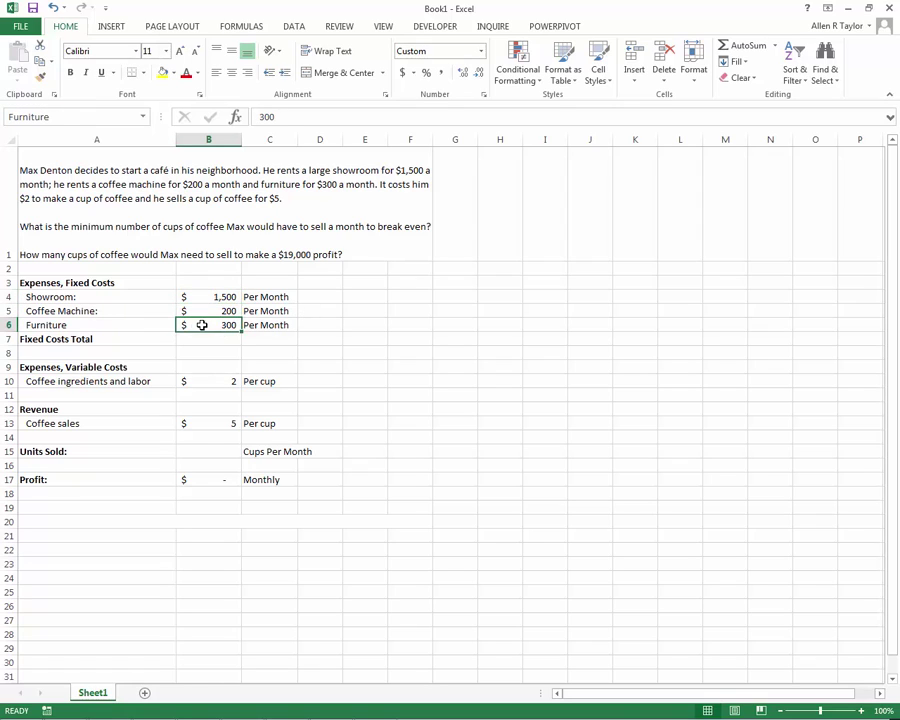
Step: Give the coffee ingredients and labor cost in cell B10 the defined name "Coffee"
click(209, 382)
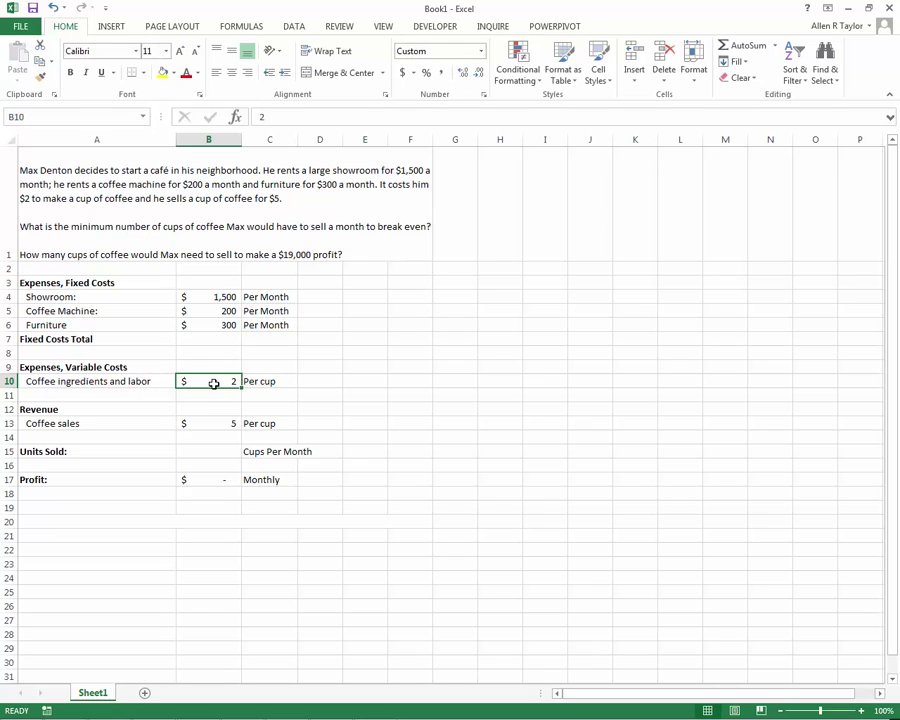
click(106, 119)
text(Coffee)
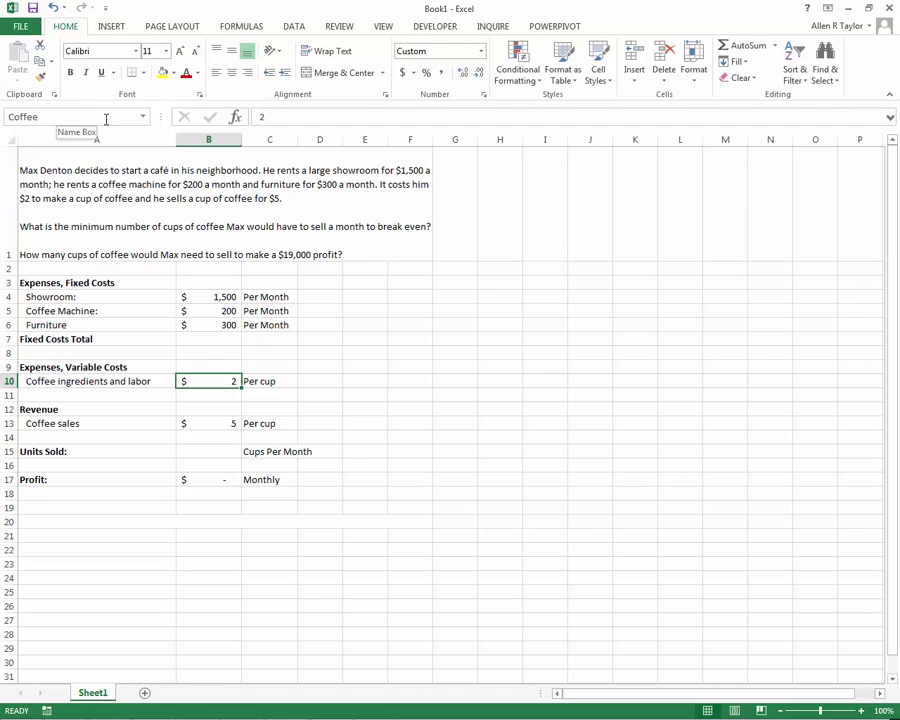
Step: Check the defined names of the coffee sales and units sold cells, and name the profit cell B17 "Profit"
click(222, 426)
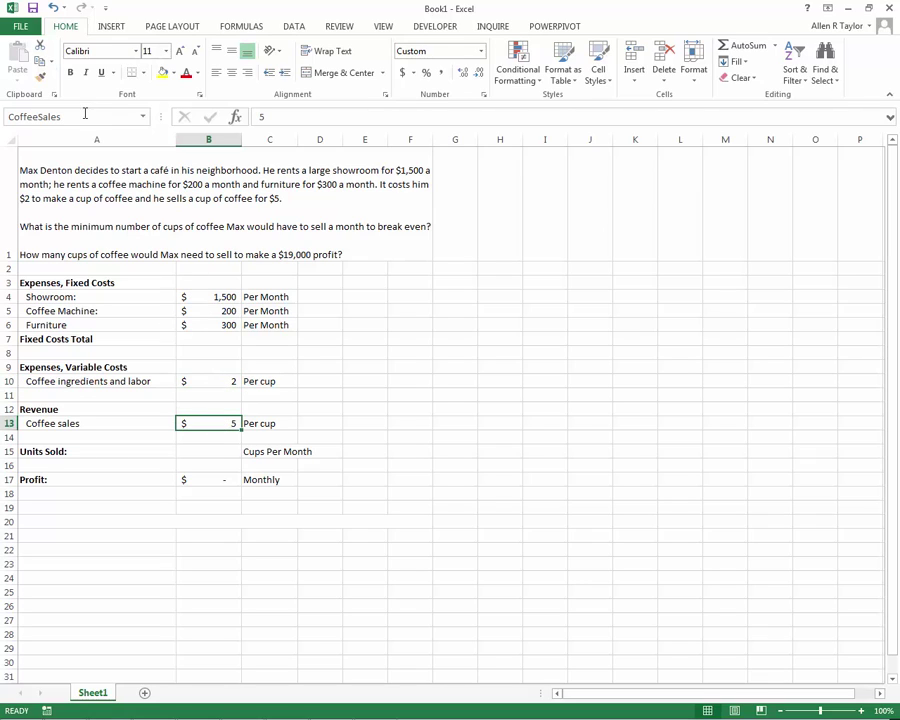
click(213, 455)
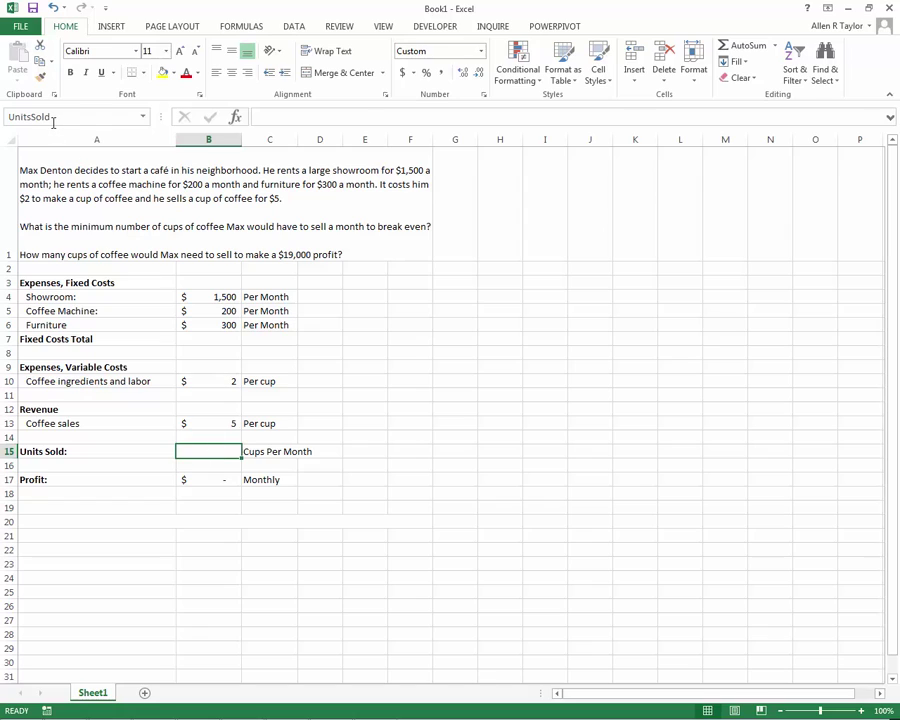
click(213, 480)
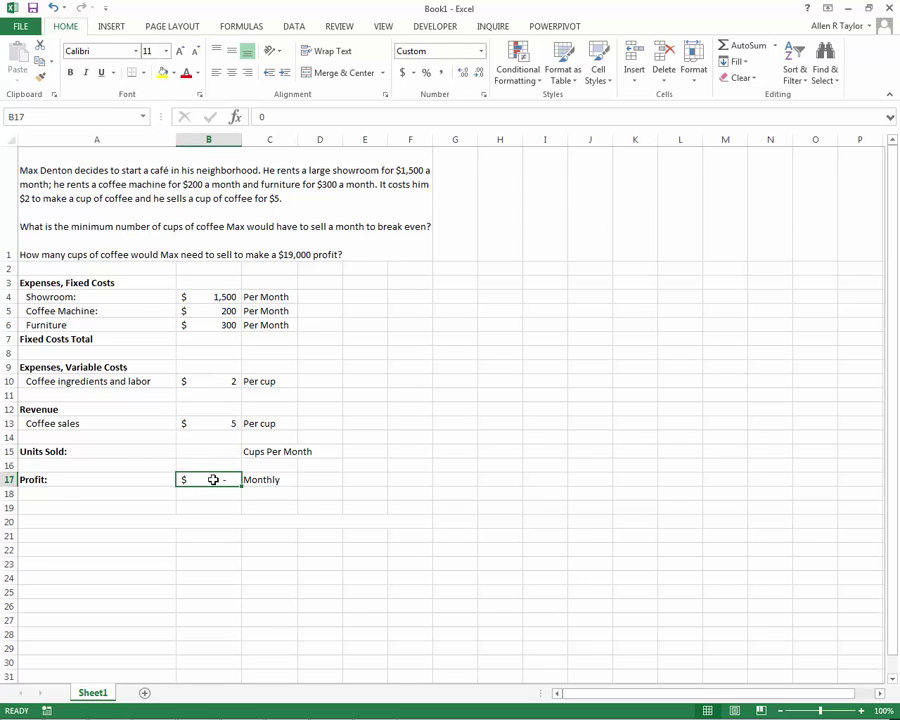
click(71, 116)
text(Profit)
key(Return)
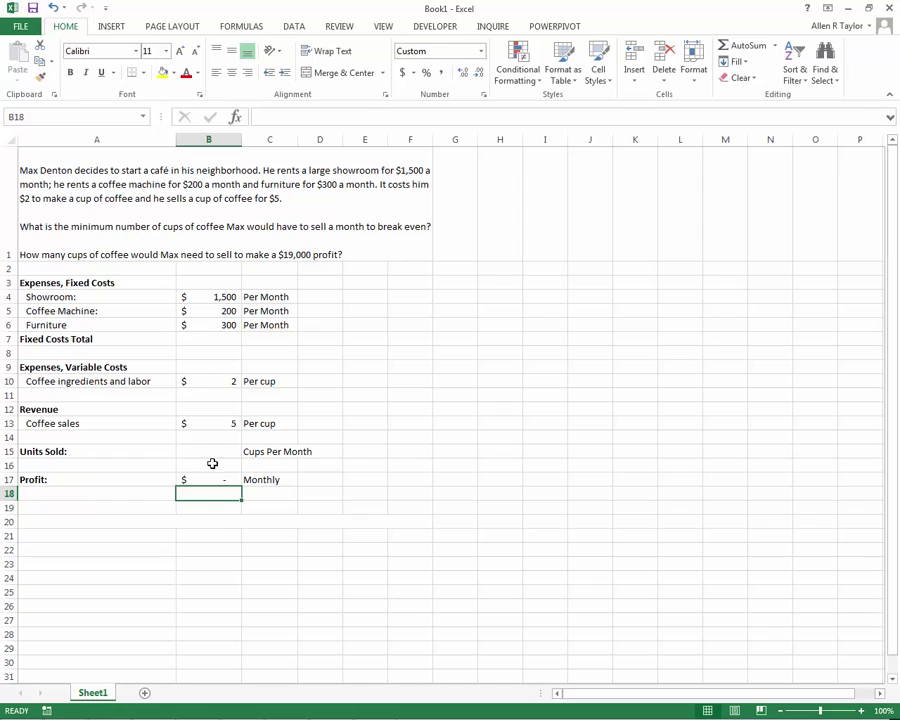
Step: Total the three fixed cost items in cell B7 with the range formula =SUM(B4:B6)
click(195, 339)
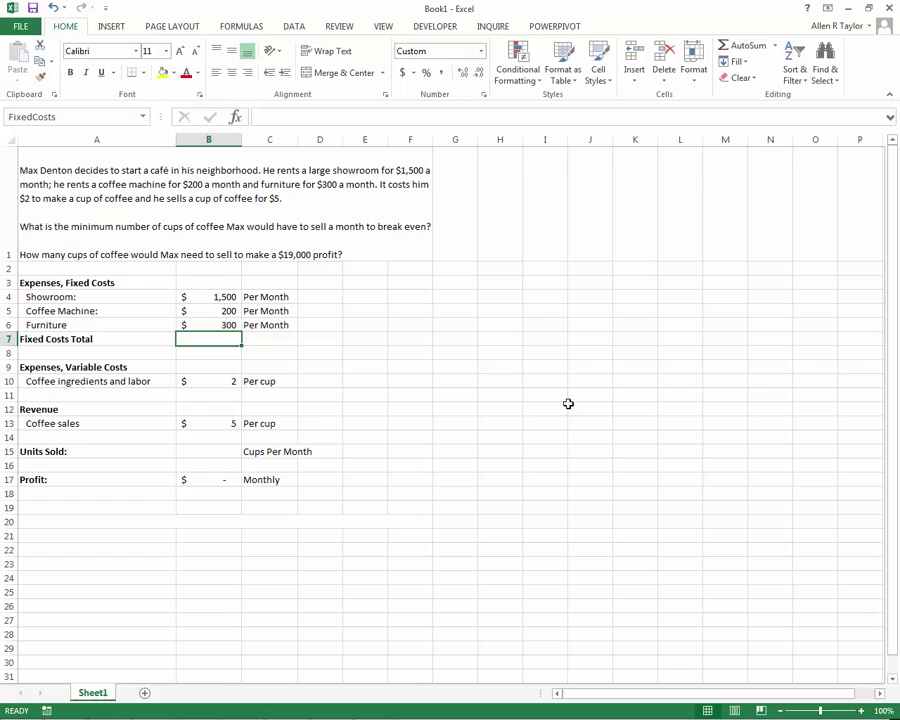
text(=sum)
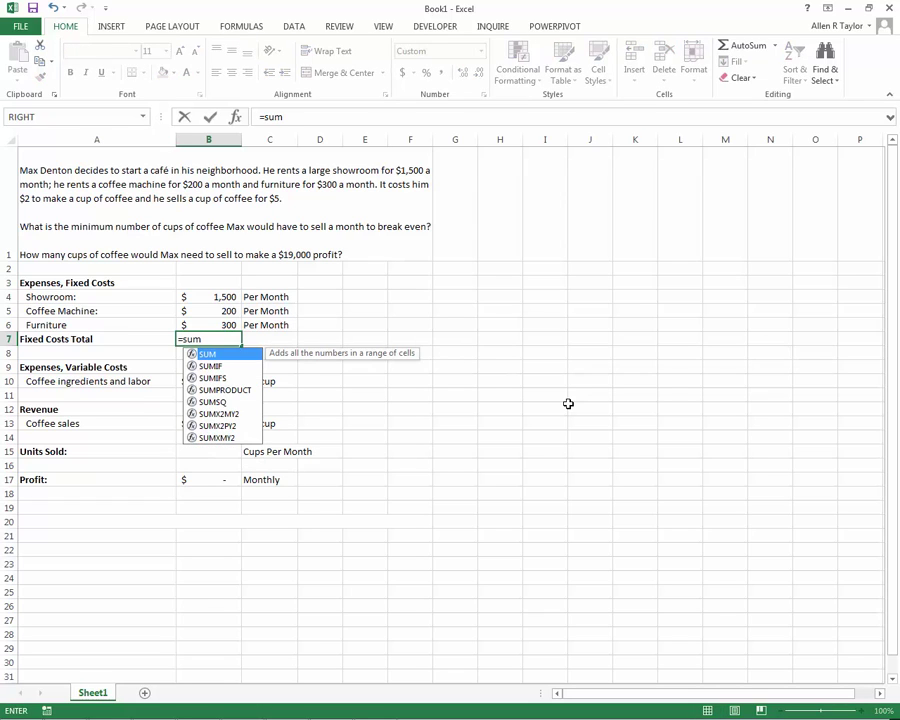
text(()
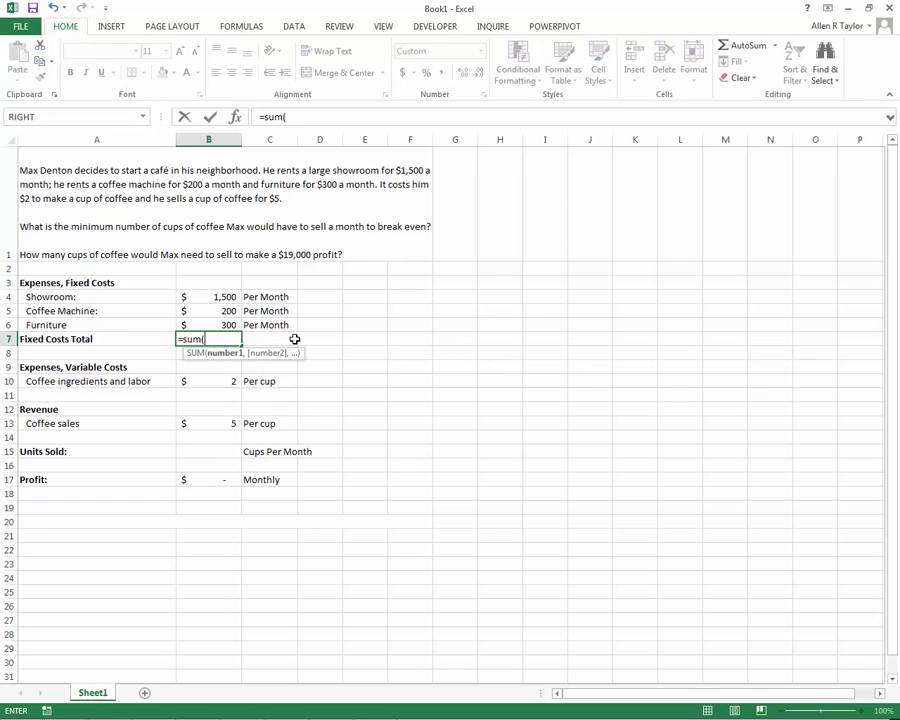
drag(231, 297, 234, 330)
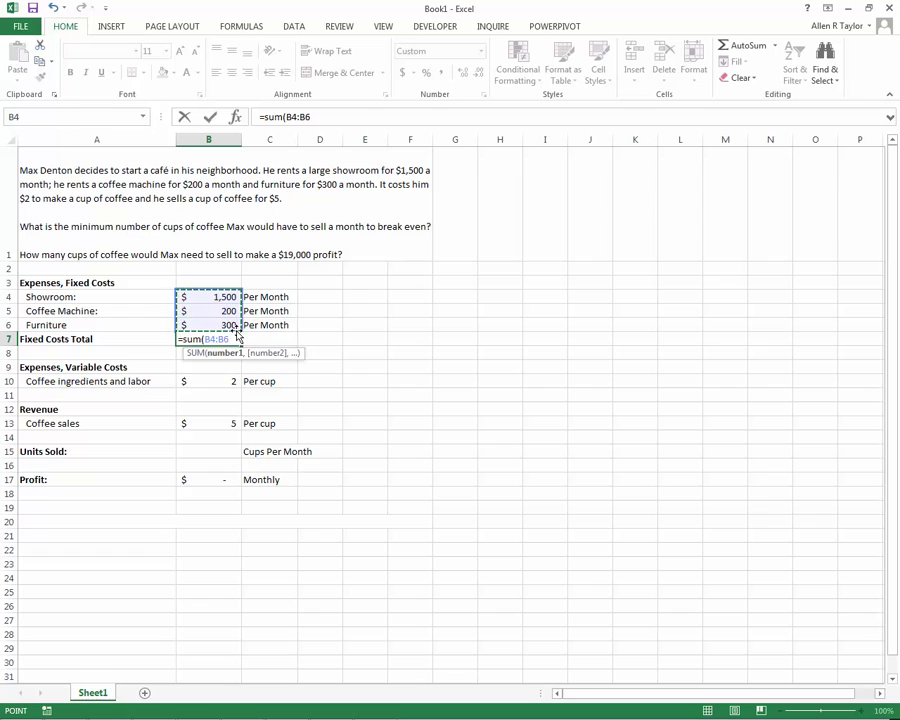
text())
key(Return)
key(Up)
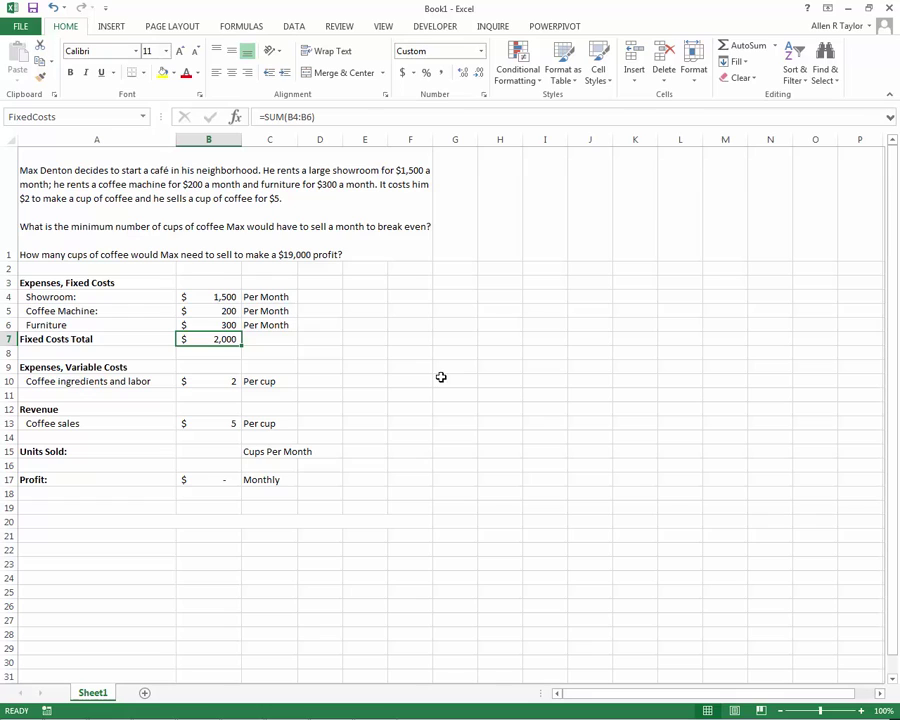
Step: Replace the total formula in B7 with one using the defined names, =SUM(Showroom,CoffeeMachine,Furniture)
text(=sum()
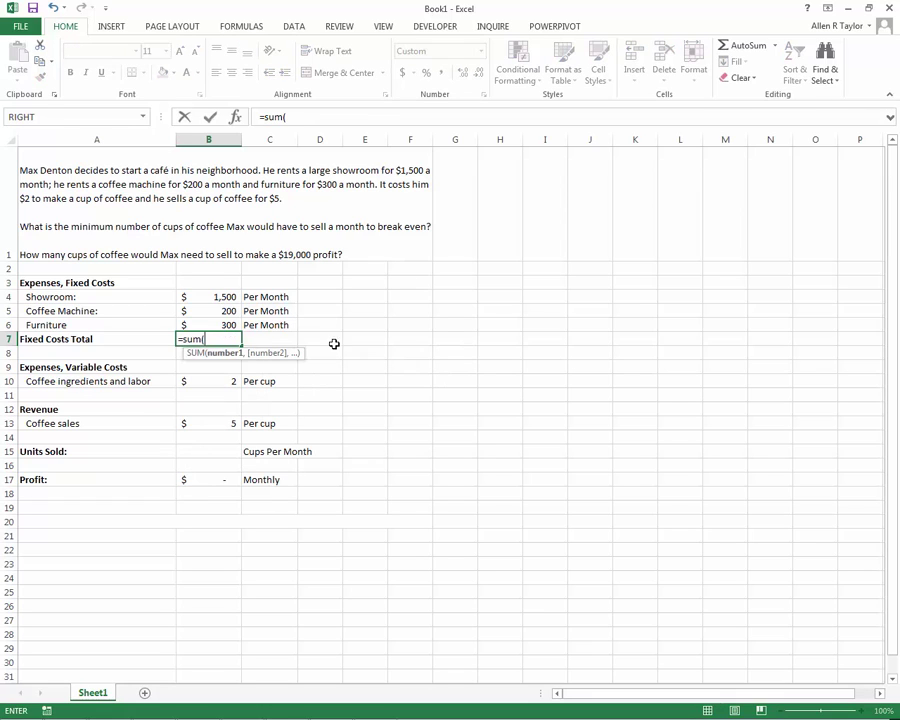
click(224, 291)
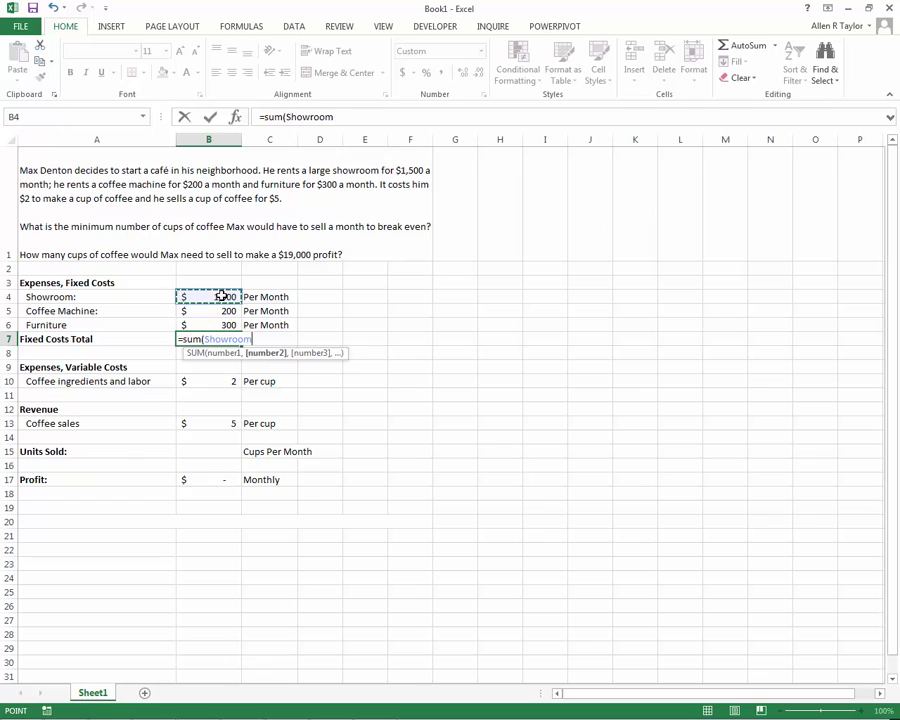
text(,)
click(220, 311)
text(,)
click(220, 325)
text(,)
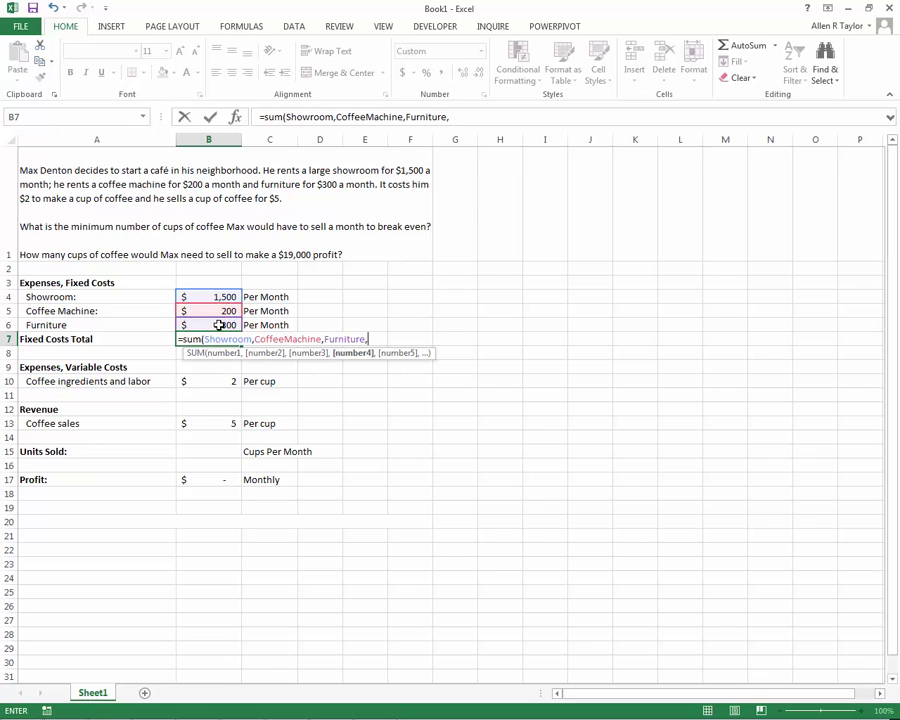
key(BackSpace)
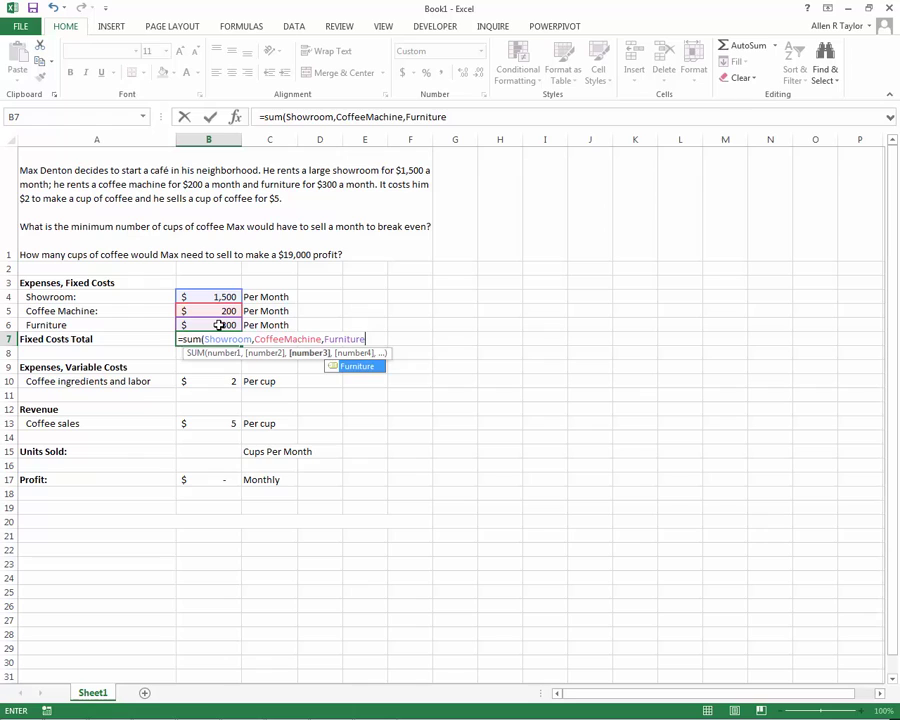
text())
key(Return)
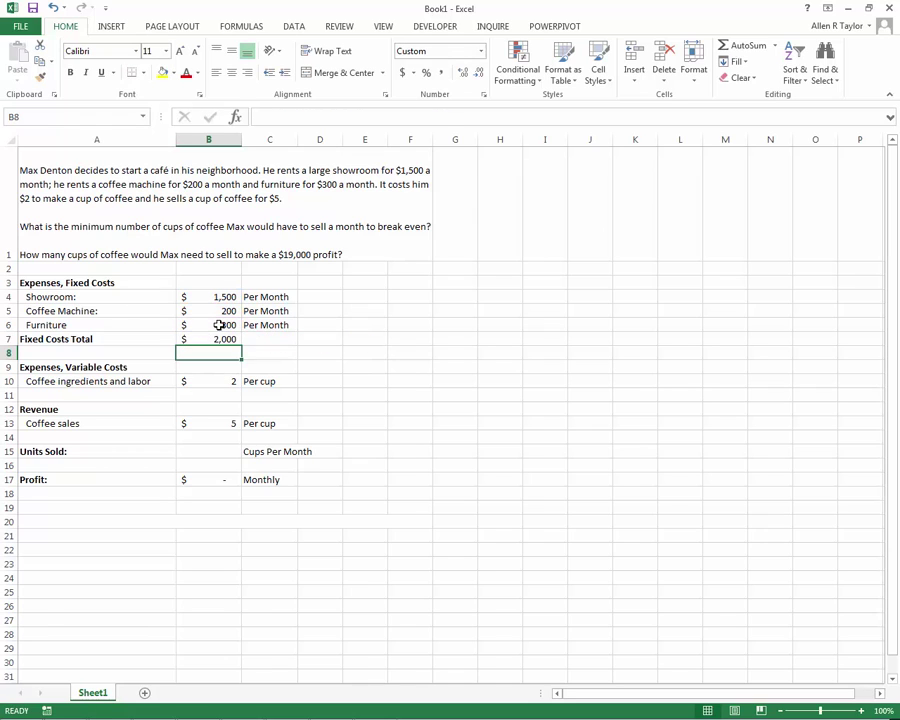
key(Up)
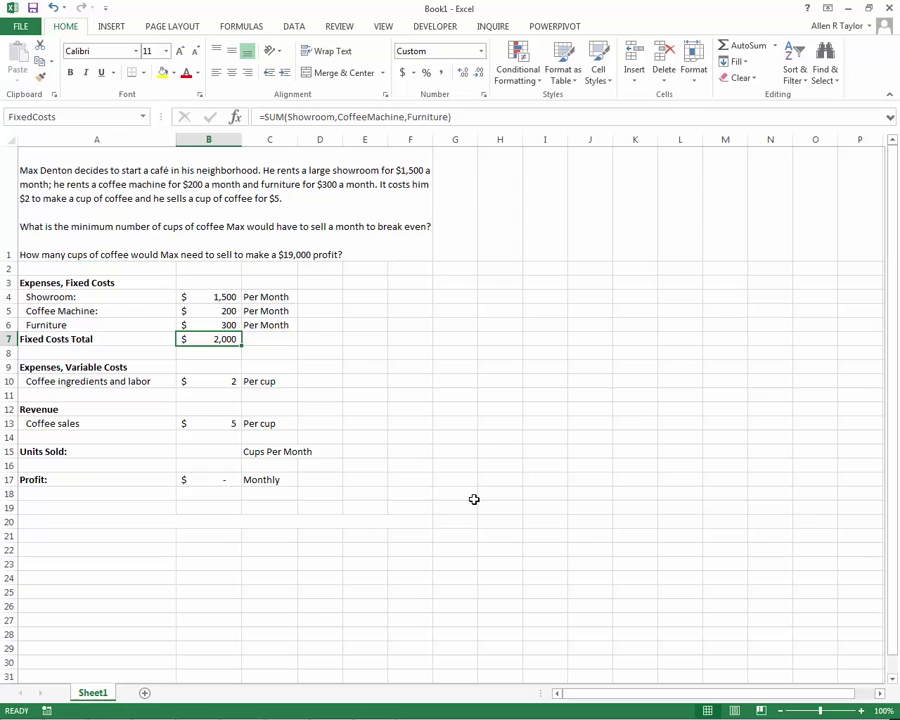
Step: Paste the formula =UnitsSold*CoffeeSales-UnitsSold*Coffee -FixedCosts into the profit cell B17
click(186, 383)
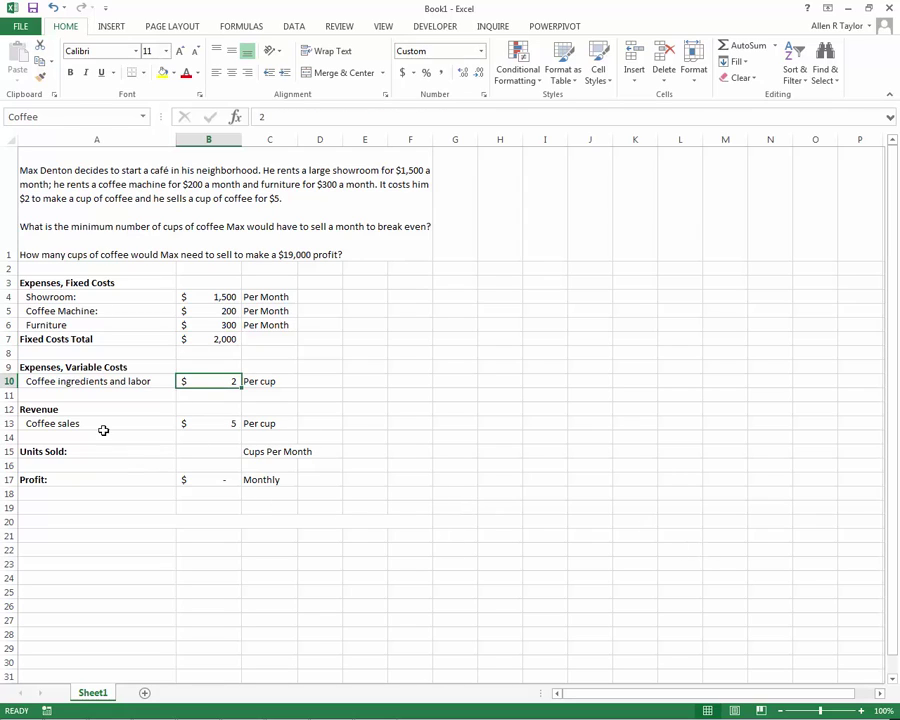
click(200, 424)
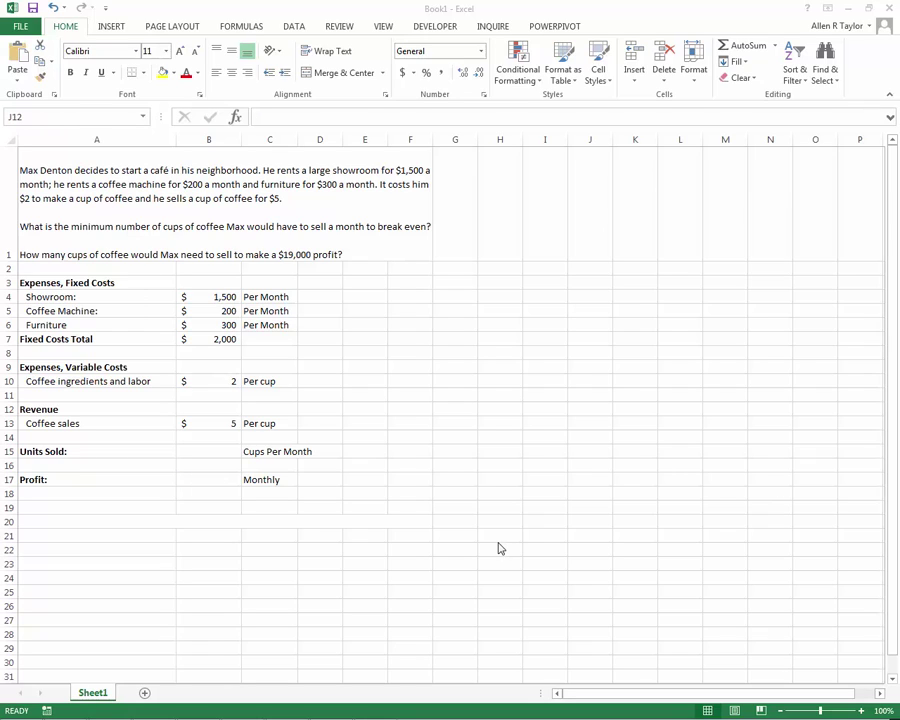
click(200, 482)
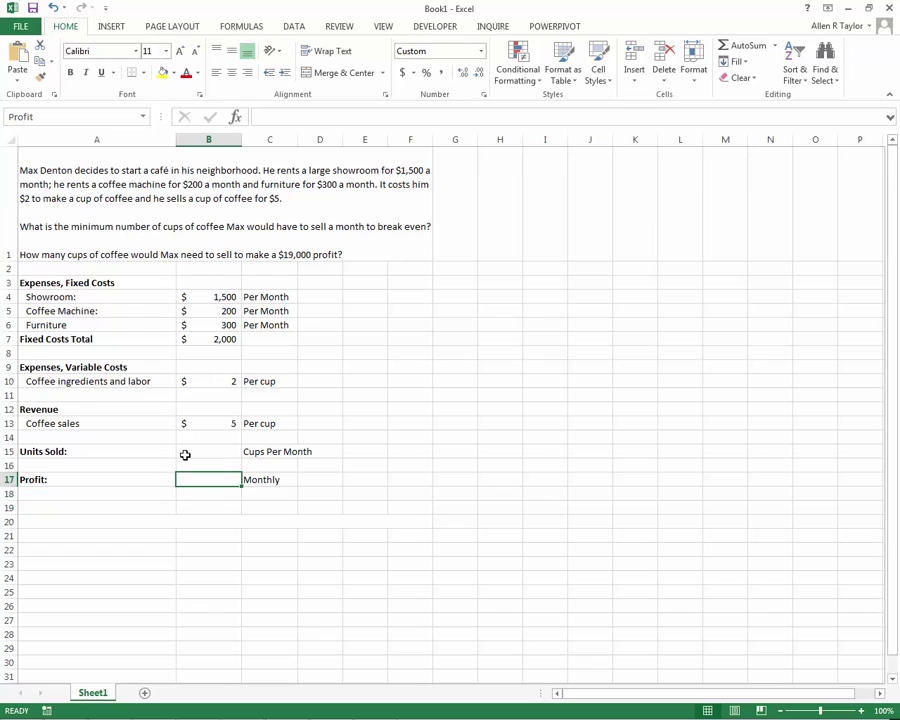
click(286, 116)
right_click(286, 119)
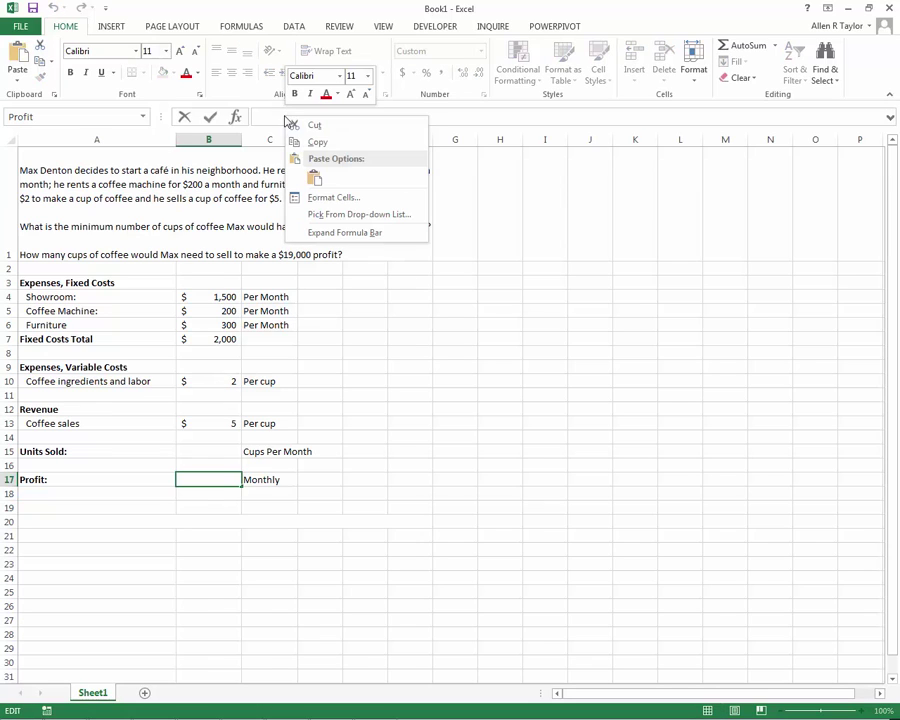
click(314, 178)
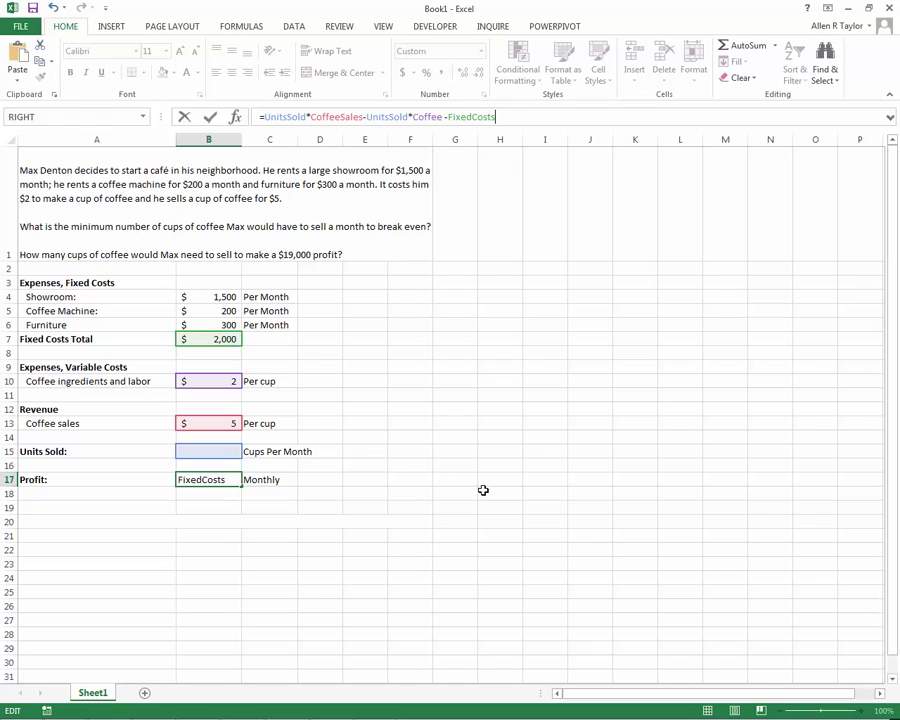
key(Return)
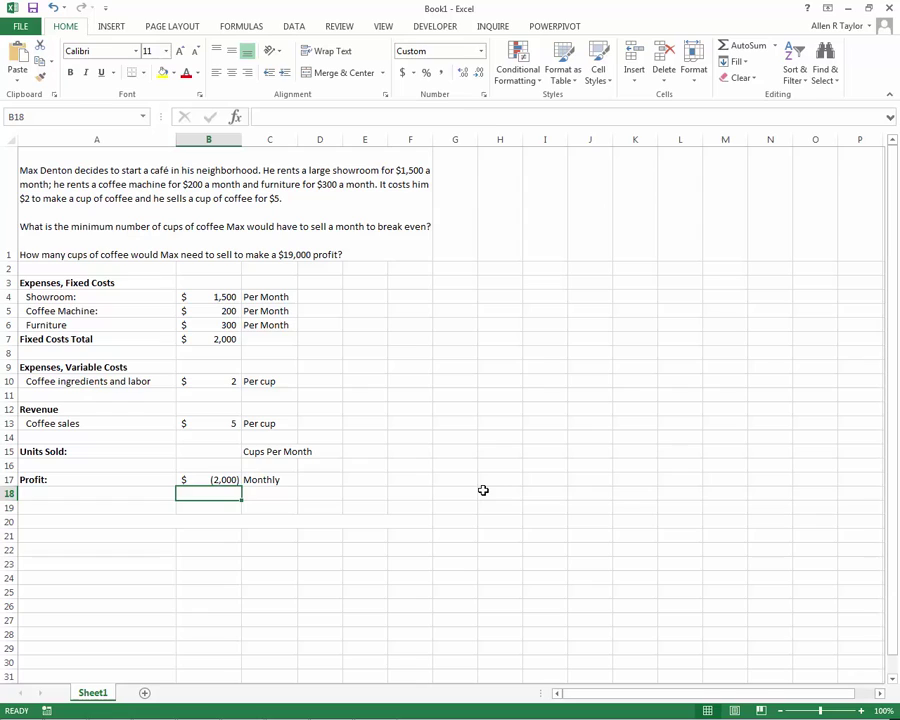
key(Up)
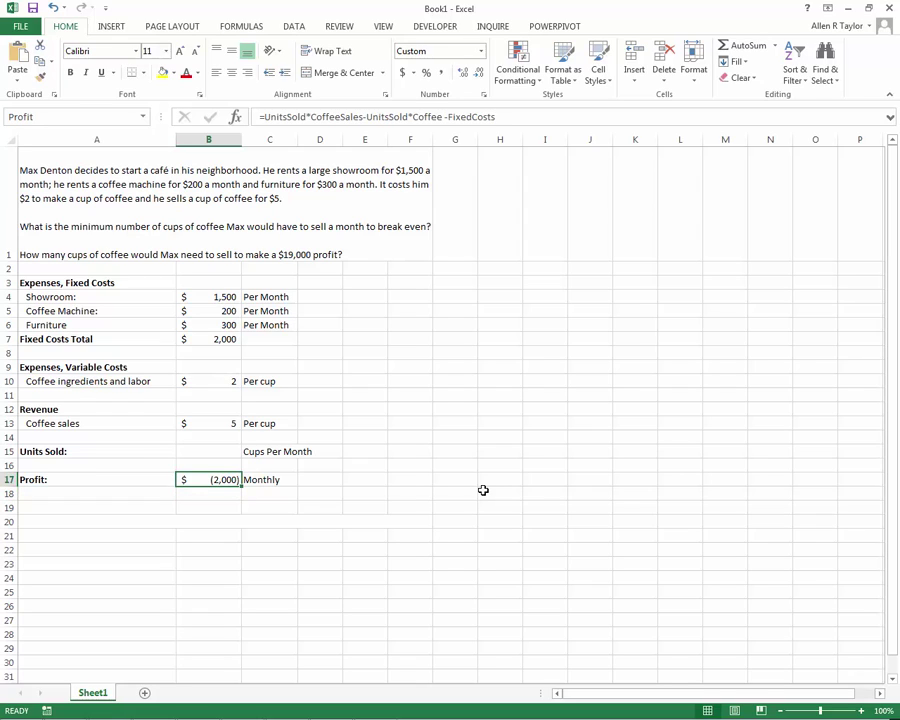
Step: Try 0 and 200 cups per month as the units sold in cell B15
key(Up)
key(Up)
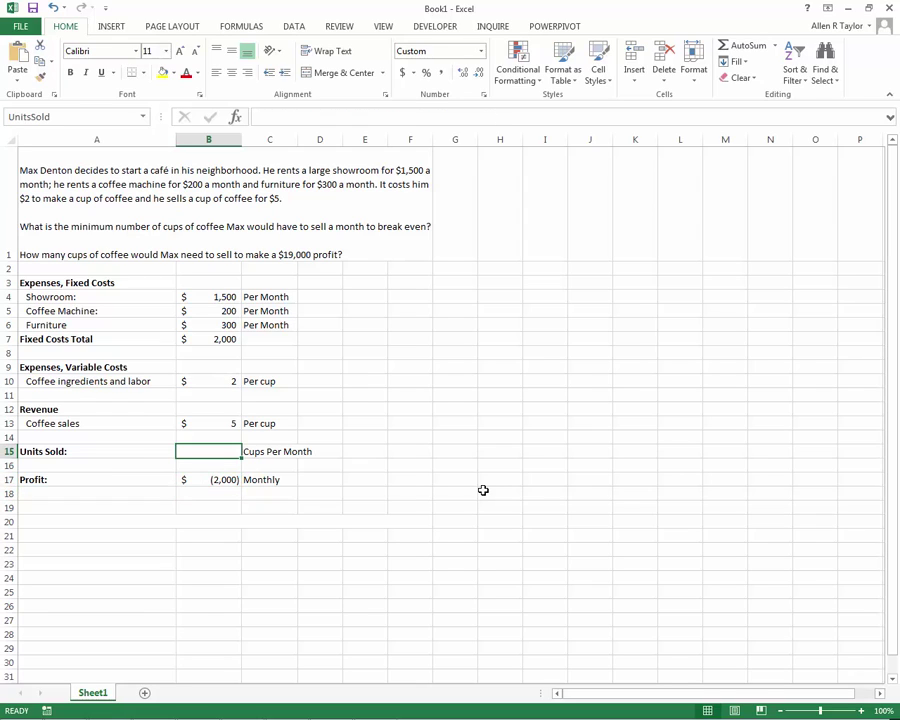
text(0)
key(Return)
key(Up)
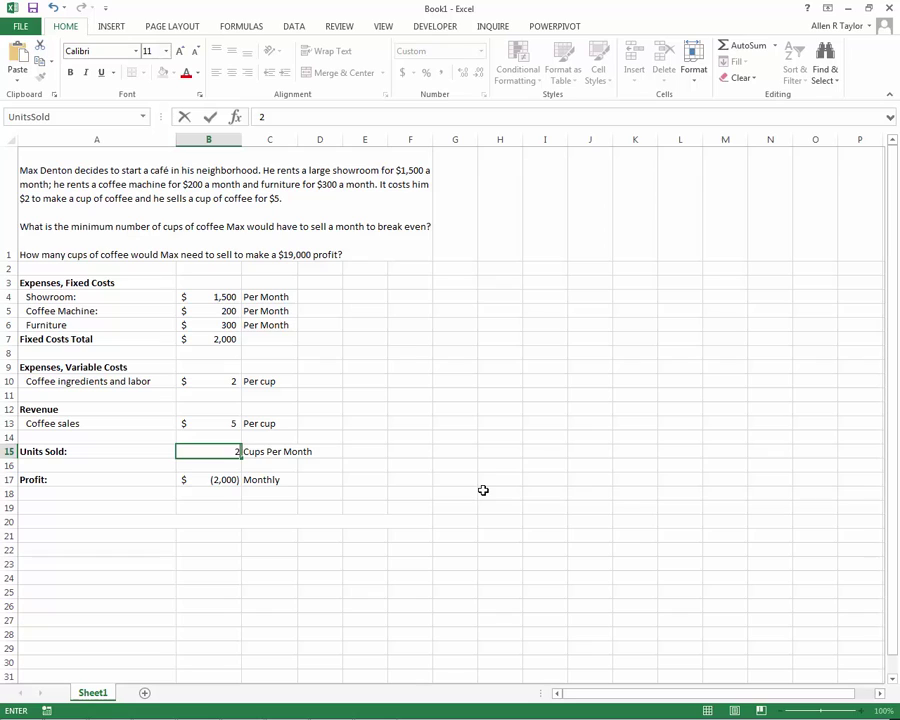
text(00)
key(Return)
key(Up)
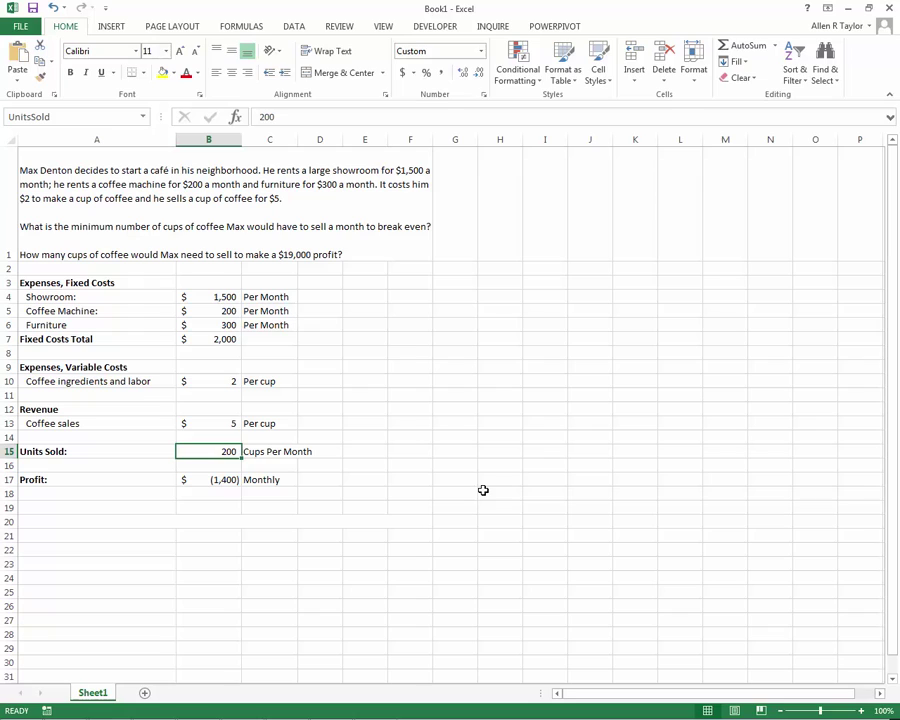
Step: Try 600, 630 and 660 cups per month as the units sold in cell B15
text(600)
key(Return)
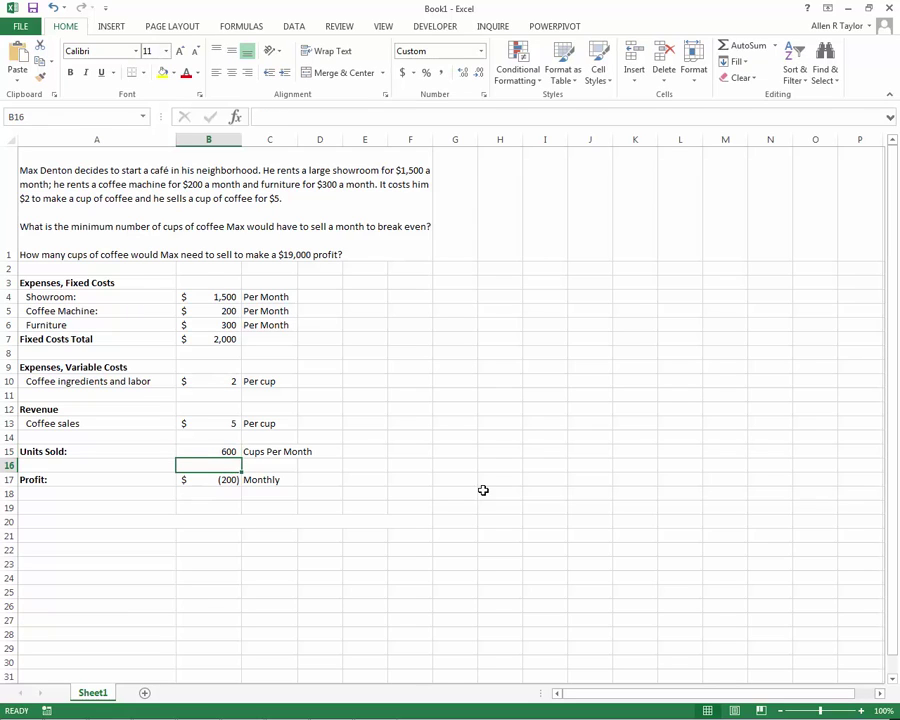
key(Up)
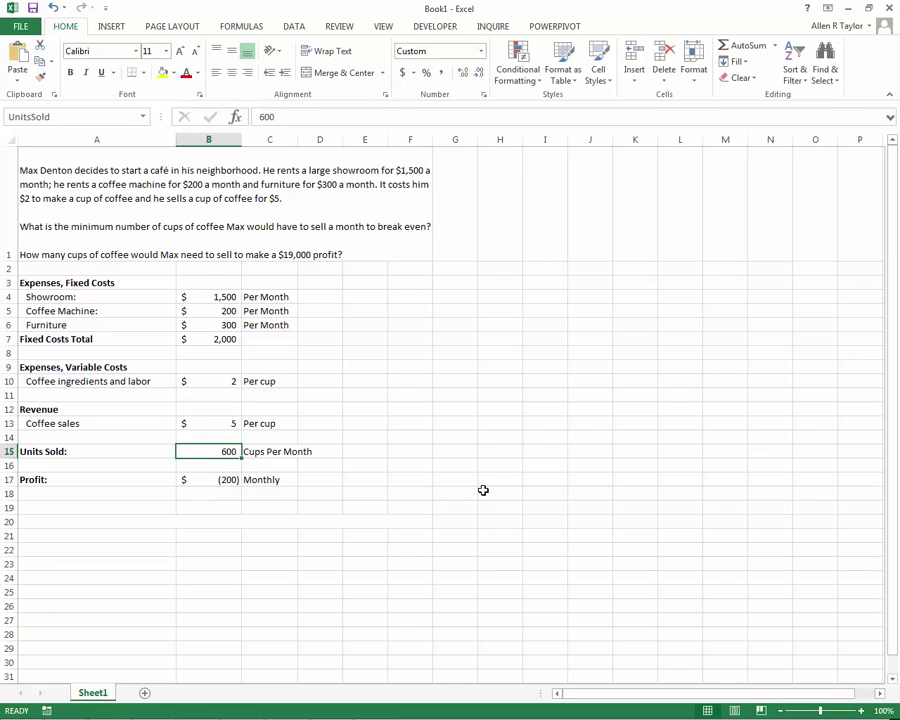
text(630)
key(Return)
key(Up)
text(660)
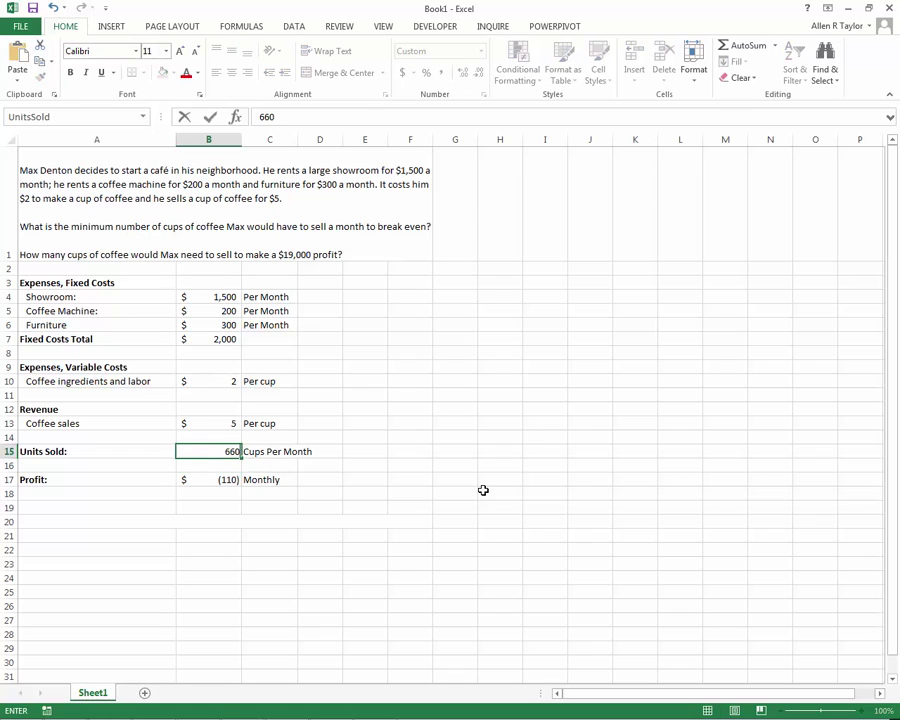
key(Return)
key(Up)
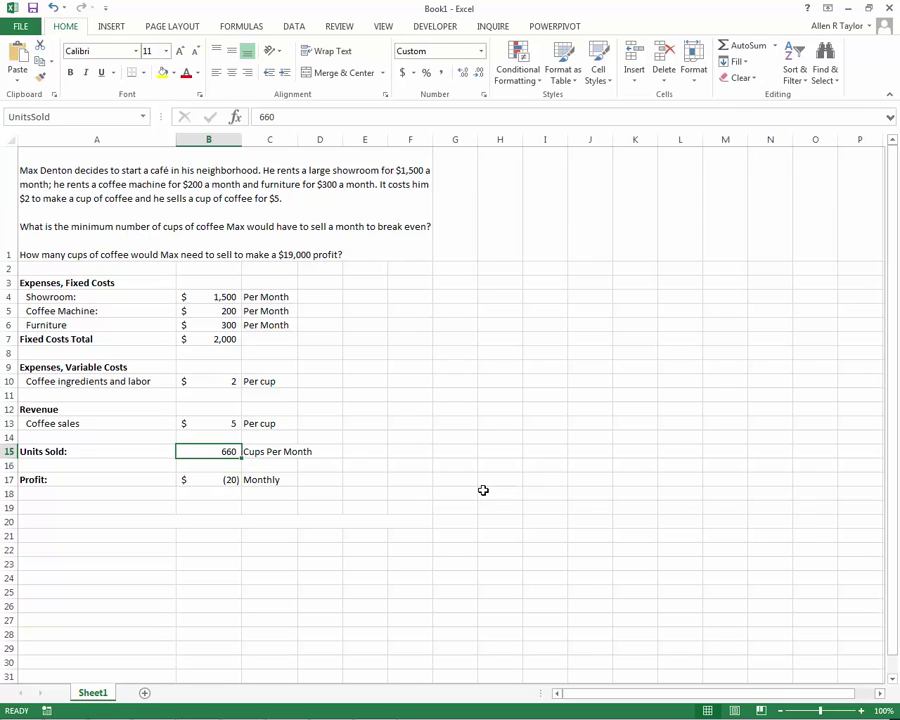
Step: Try 664 and 663 cups per month as the units sold in cell B15
text(664)
key(Return)
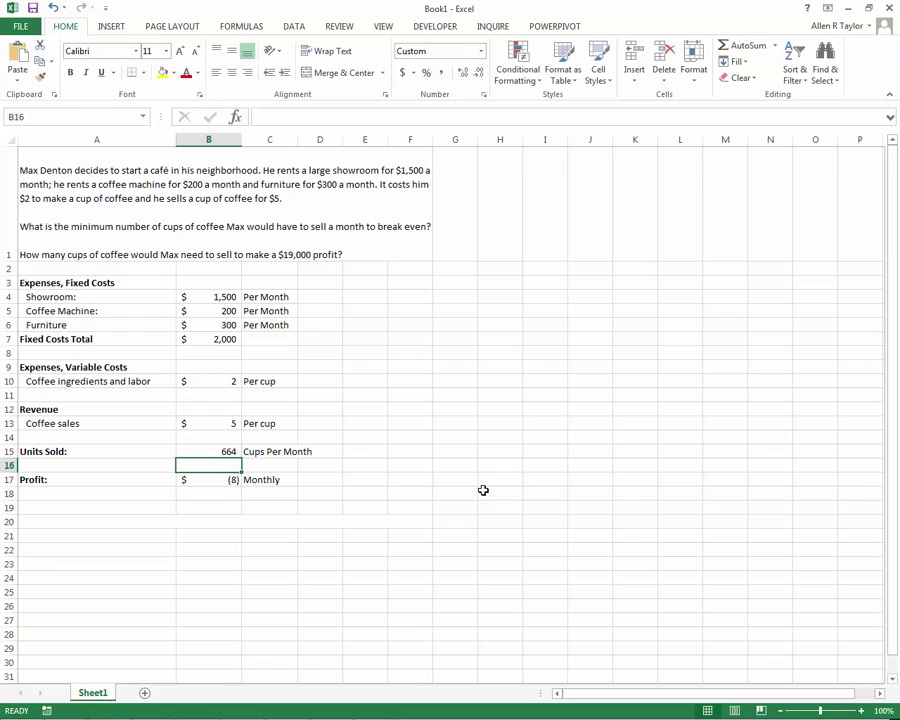
key(Up)
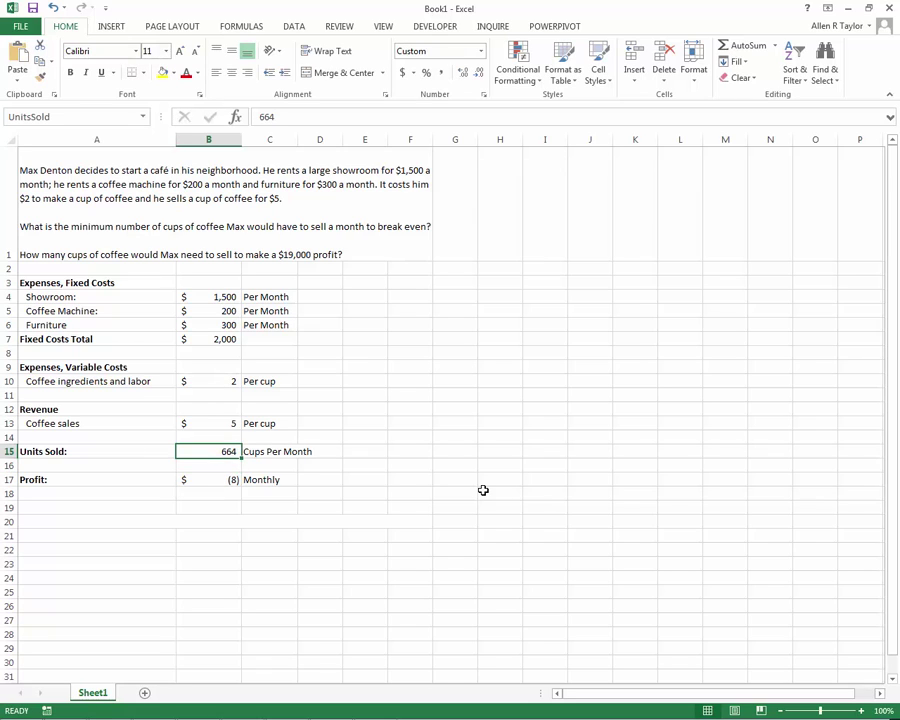
text(66)
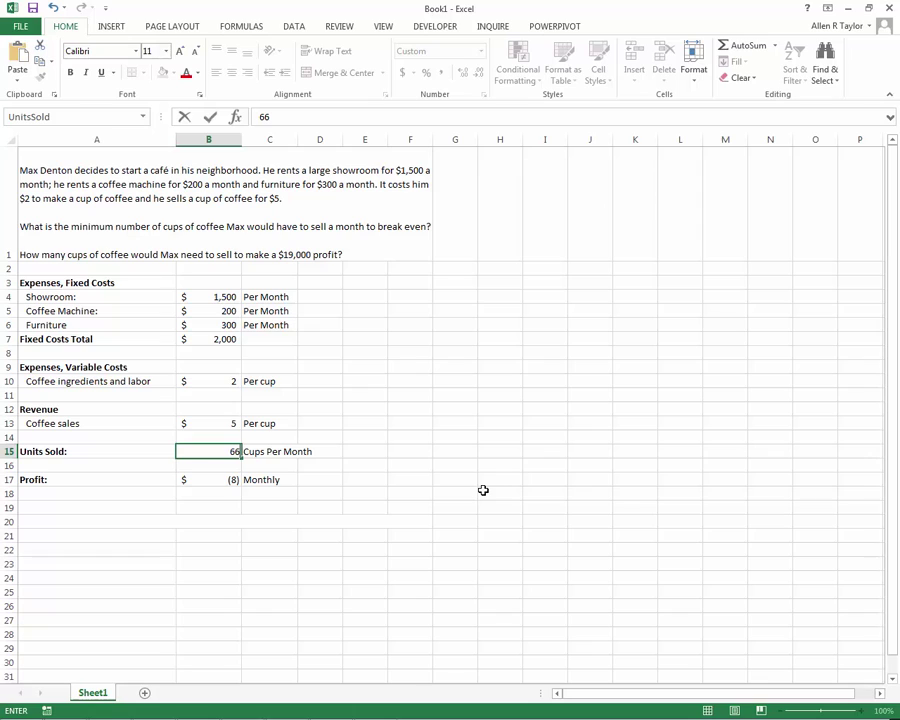
text(3)
key(Return)
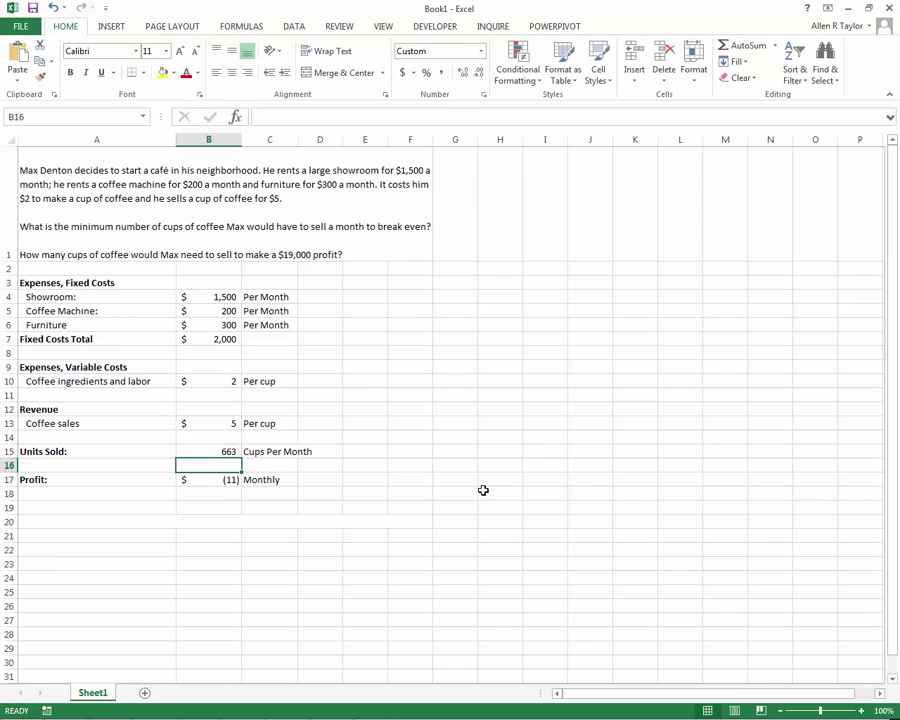
Step: Set the units sold in cell B15 to 667 cups per month
key(Up)
text(667)
key(Return)
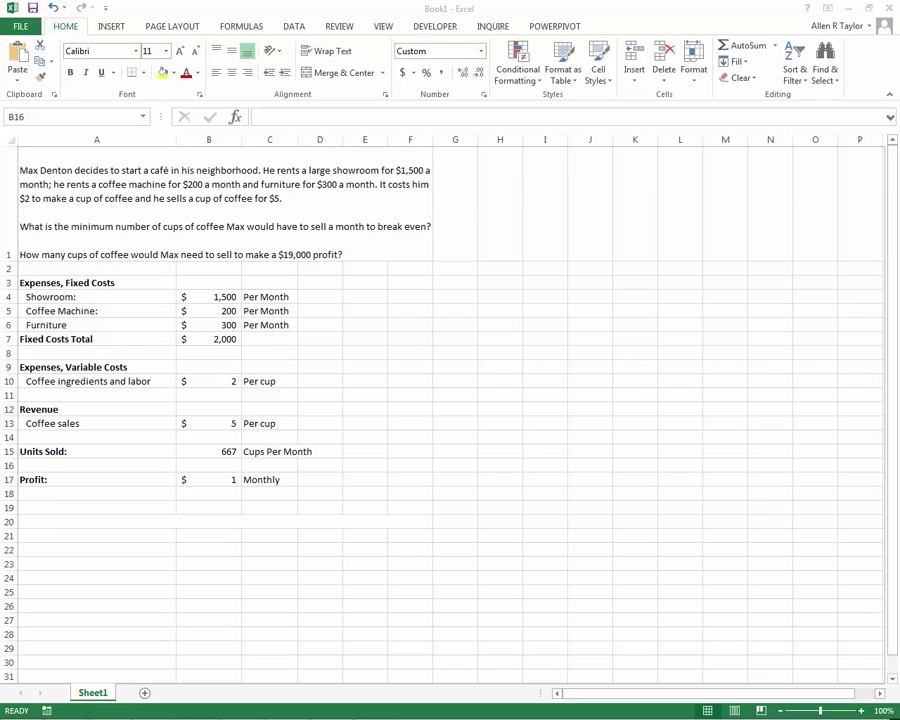
click(53, 525)
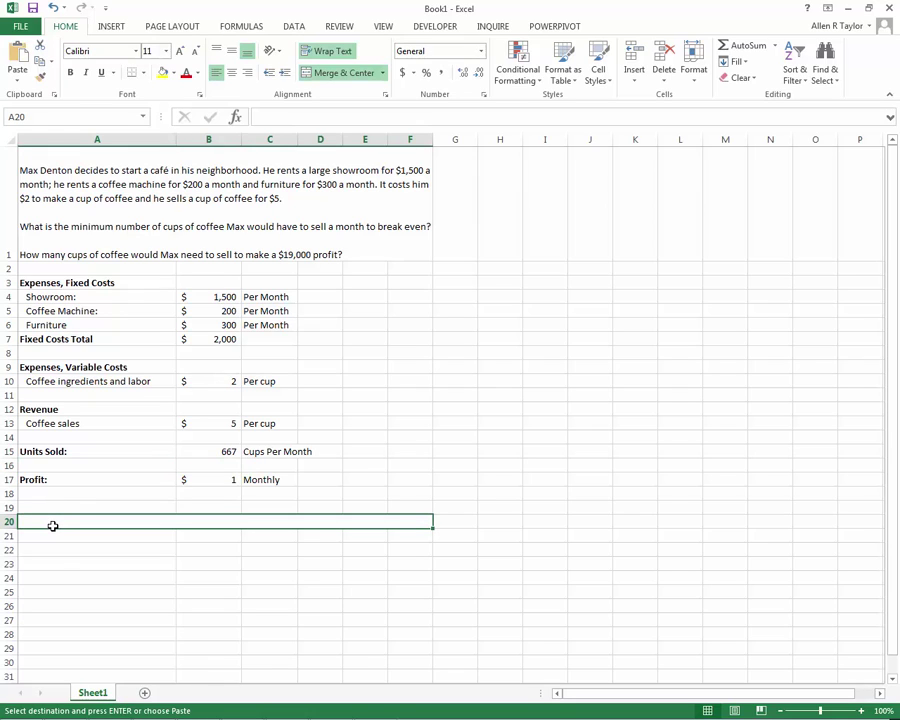
right_click(53, 525)
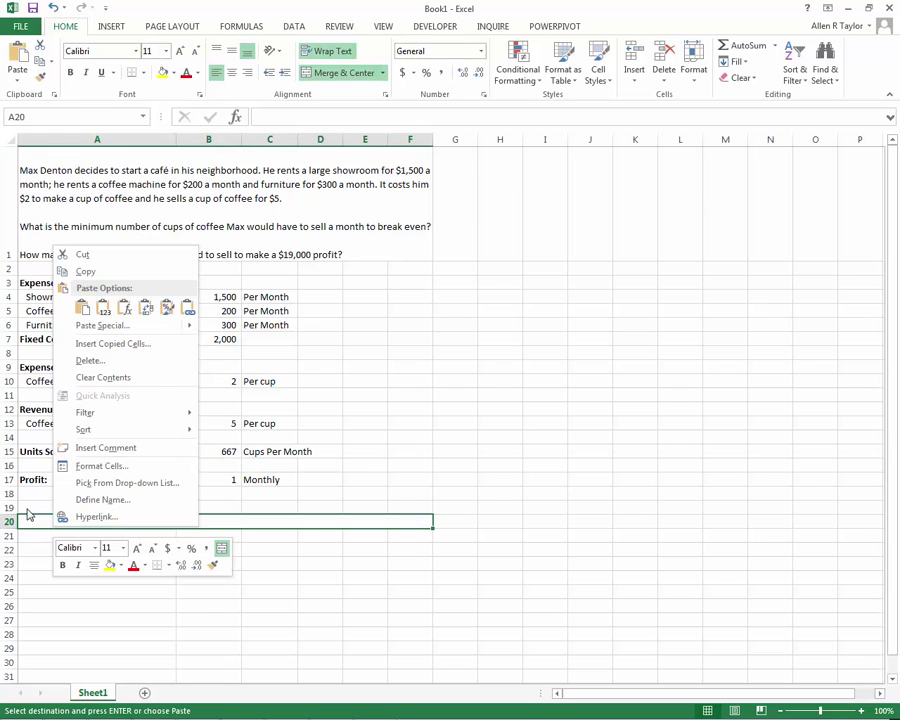
key(Escape)
Step: Paste the copied answer block at A19, stating 667 cups to break even and 7,000 cups for a $19,000 profit, and select its text in A20
click(28, 505)
right_click(28, 506)
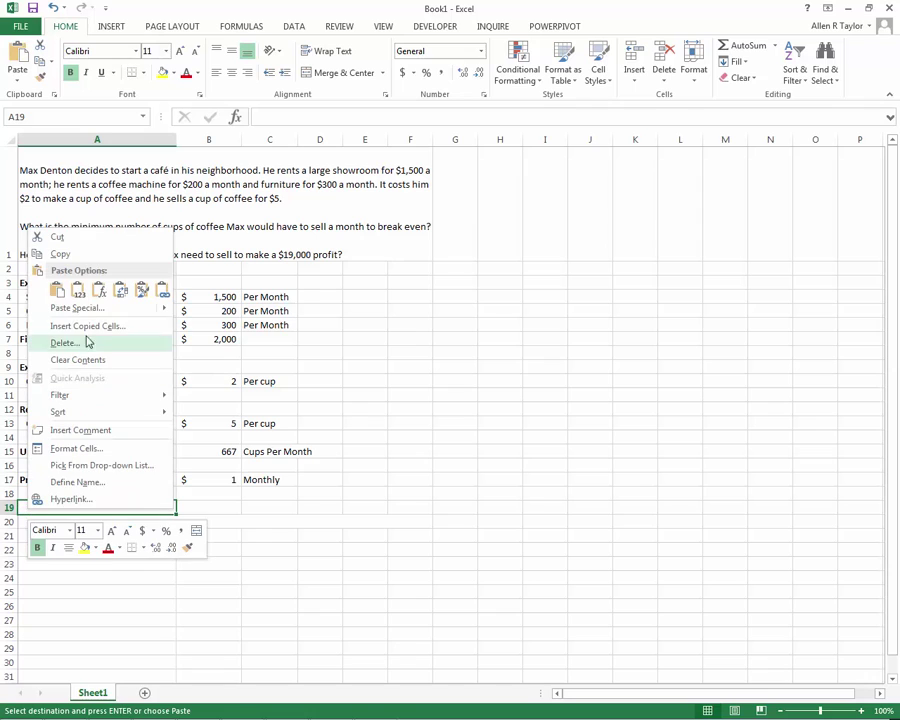
click(57, 291)
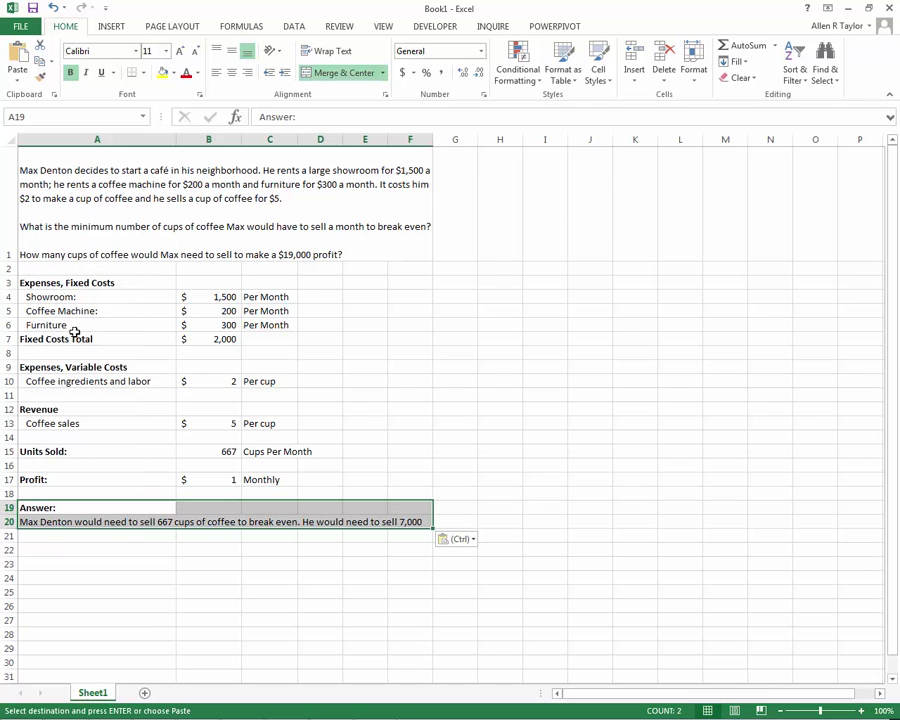
click(141, 521)
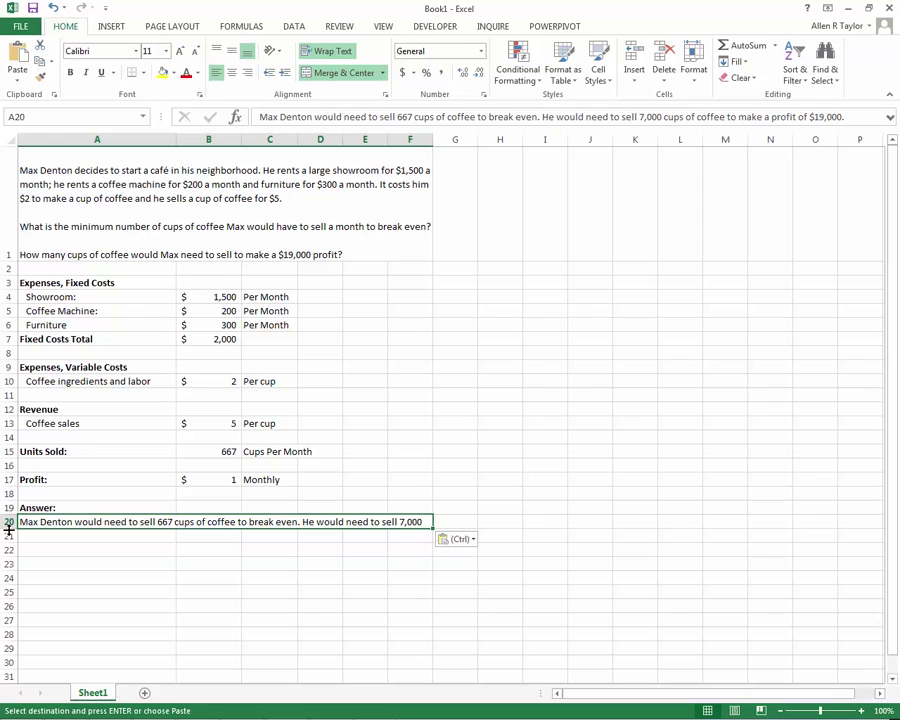
Step: Enlarge the height of row 20 so the complete answer and the red note fit in the merged cell
mouse_move(8, 530)
mouse_down()
mouse_move(18, 651)
mouse_move(400, 620)
mouse_up()
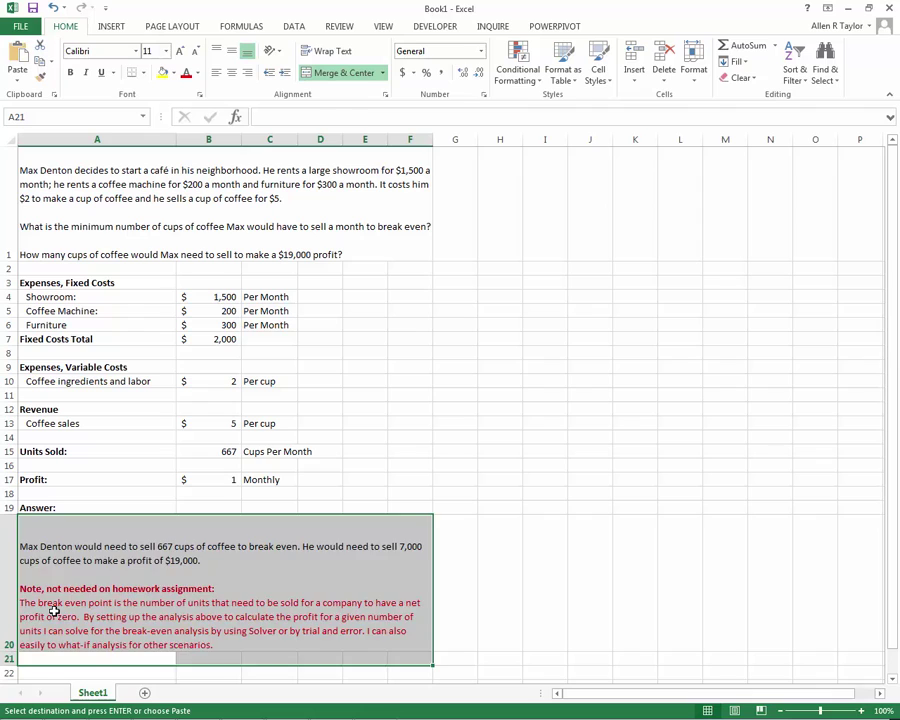
click(20, 634)
drag(10, 650, 10, 631)
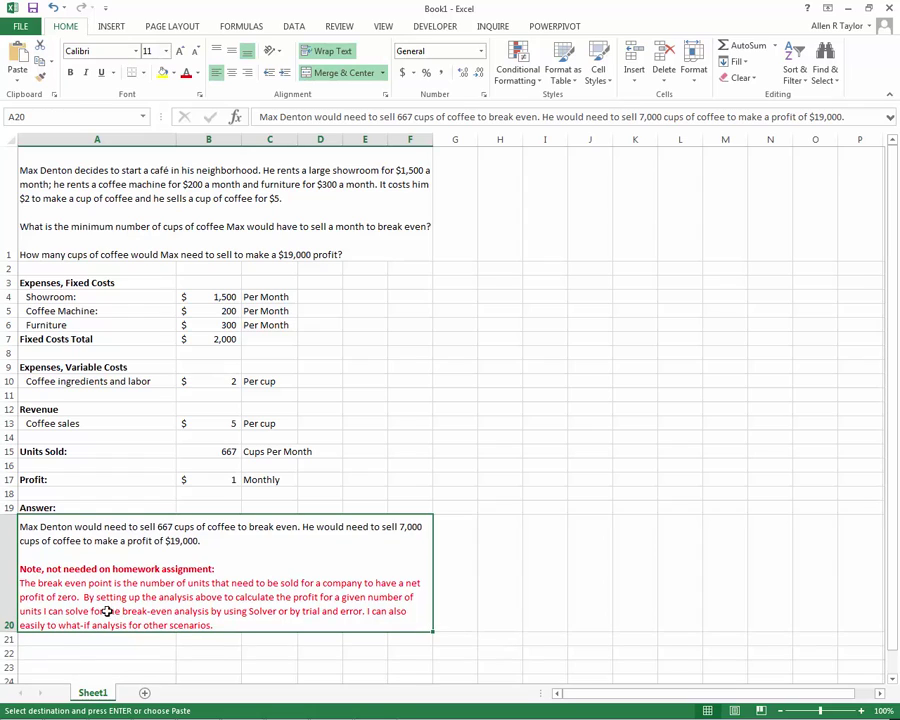
Step: Read through the answer sentences in A20 on the cups needed to break even and to make the $19,000 profit
double_click(46, 527)
click(174, 527)
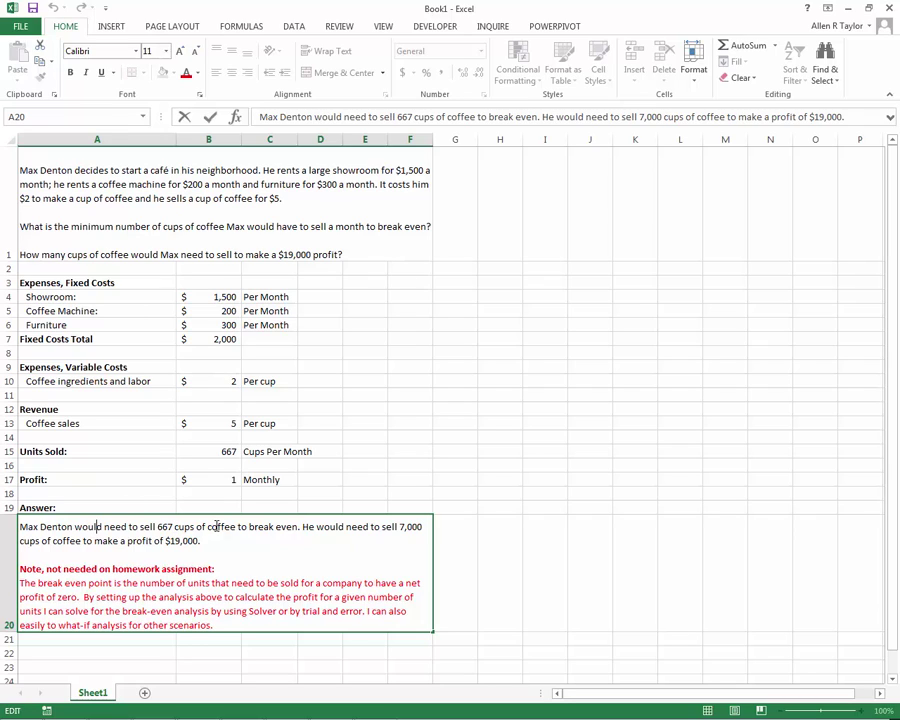
key(Left)
key(Left)
key(Left)
key(Left)
key(Left)
key(Left)
key(Left)
key(Left)
key(Left)
key(Left)
key(Left)
key(Left)
key(Left)
key(Left)
key(Left)
key(Left)
key(Left)
key(Left)
click(200, 540)
Step: Try 6,500 and 7,500 cups per month as the units sold in cell B15
click(216, 451)
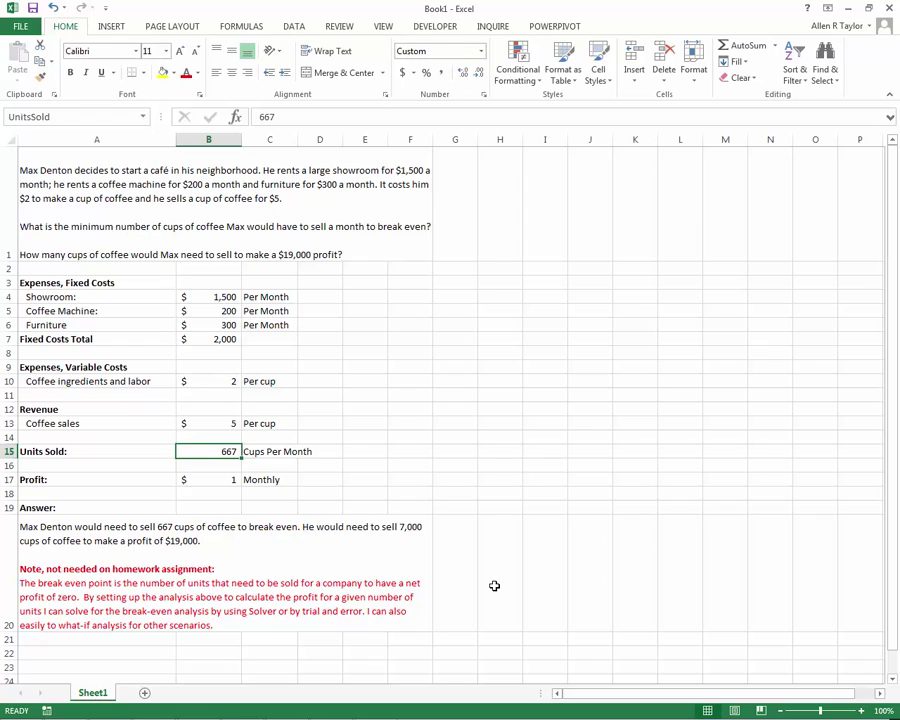
text(6500)
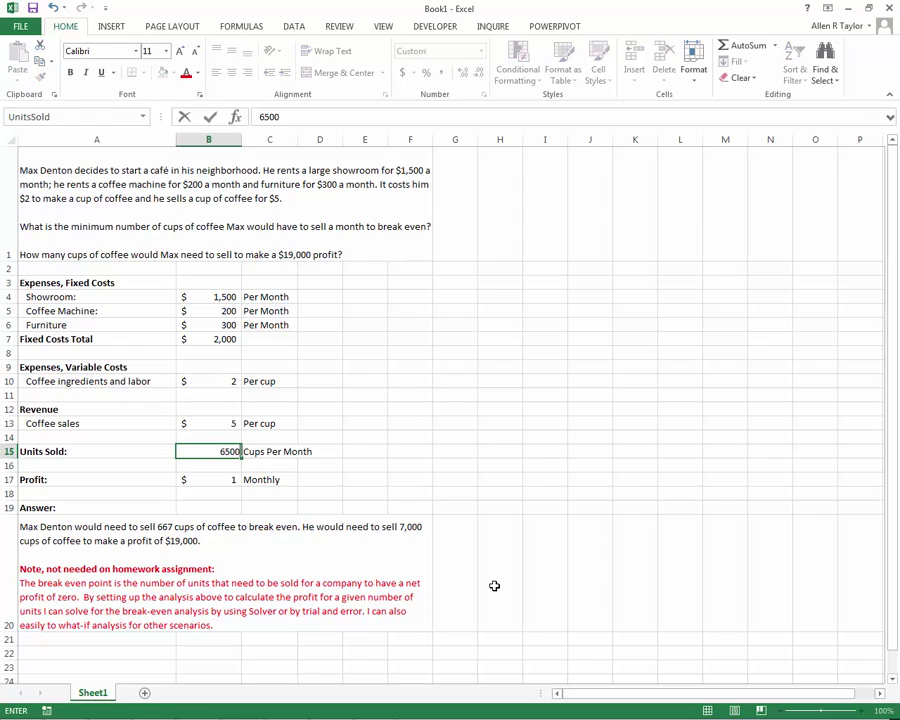
key(Return)
key(Up)
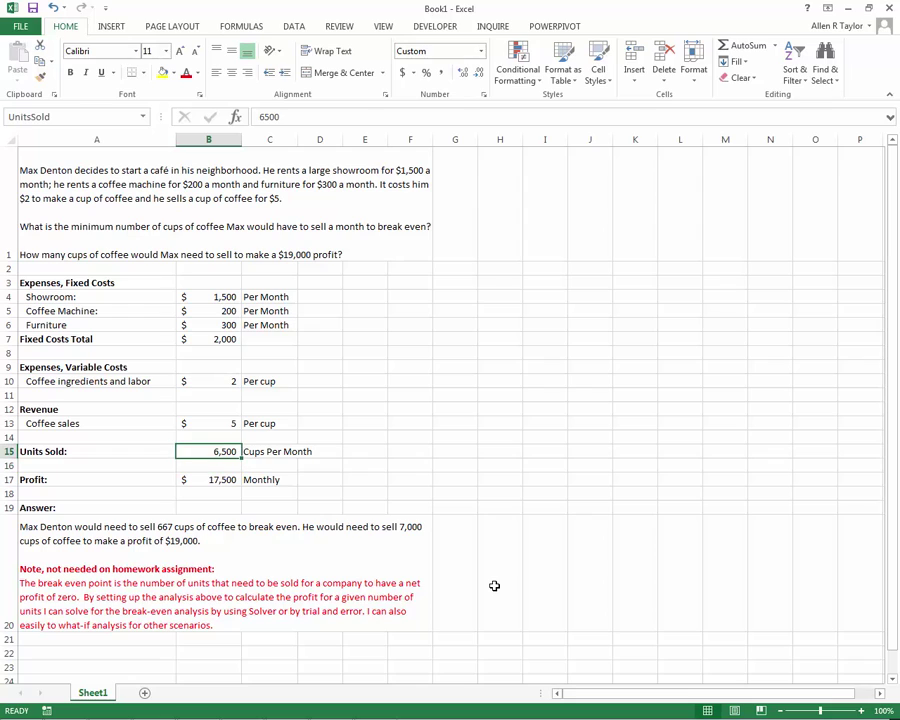
text(7500)
key(Return)
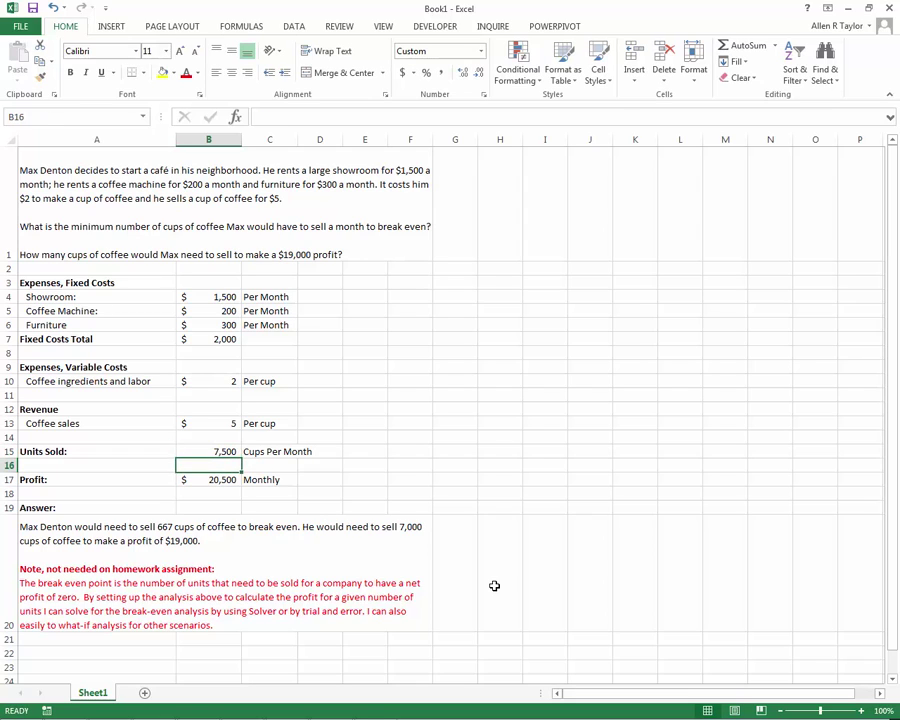
Step: Set the units sold in cell B15 to 7,000 cups per month
key(Up)
text(7000)
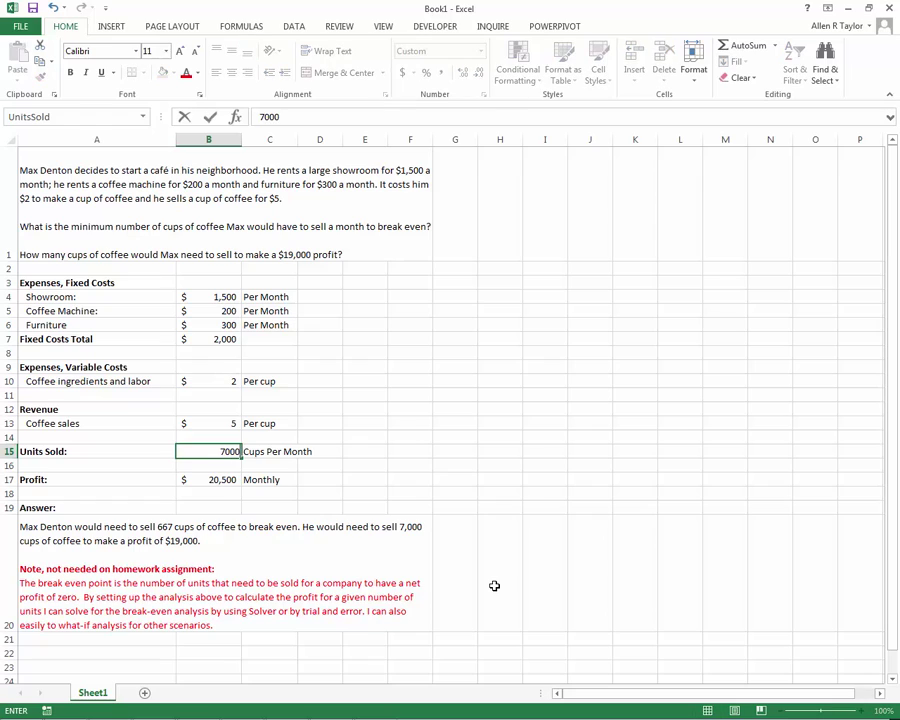
key(Return)
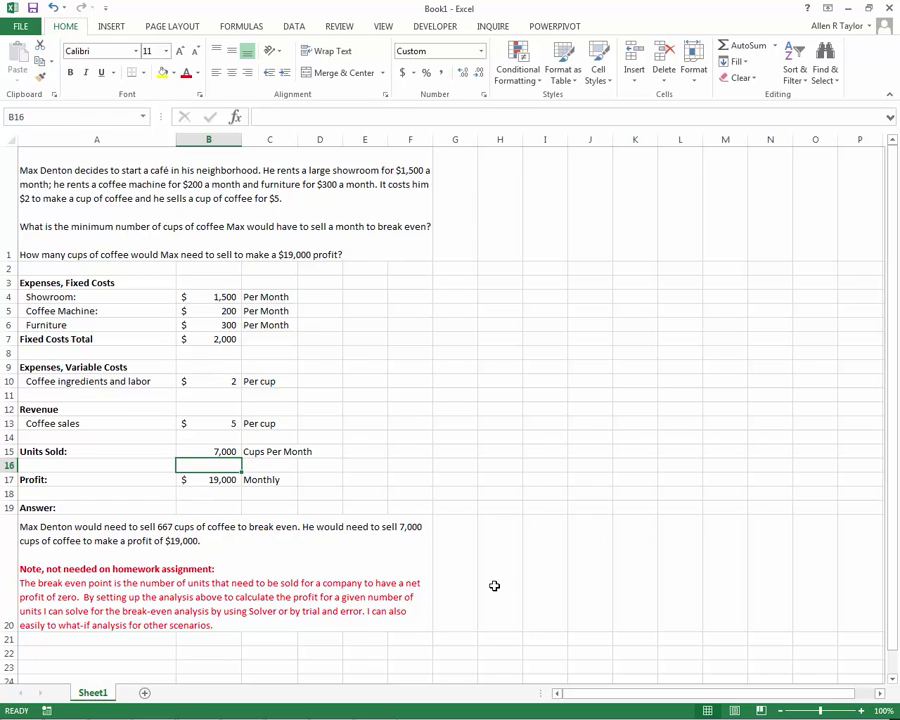
Step: Insert "per month" after "667 cups of coffee" in the answer text in A20
click(130, 542)
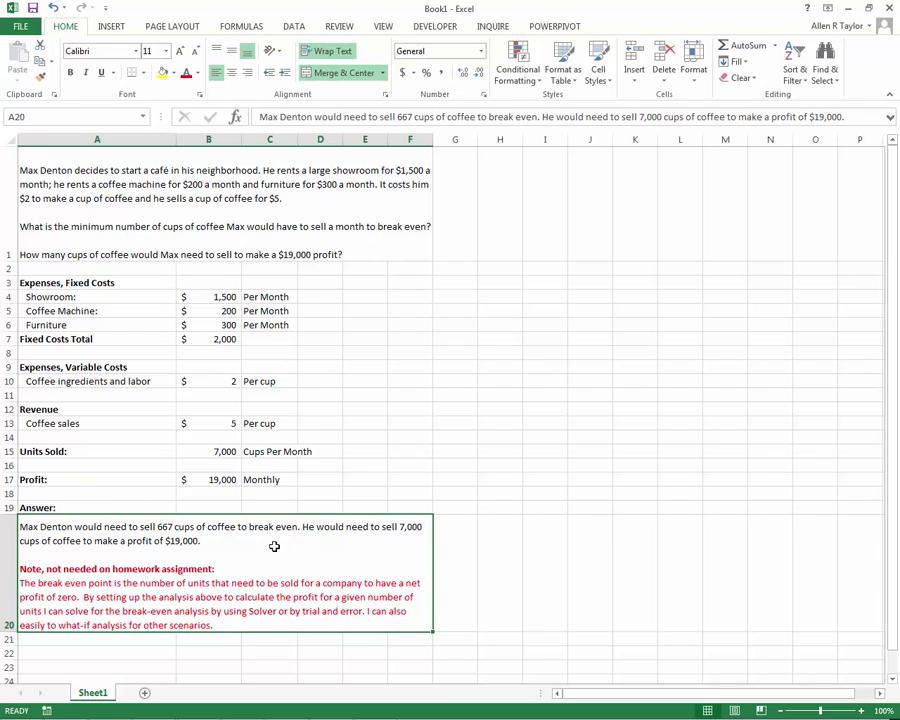
double_click(185, 528)
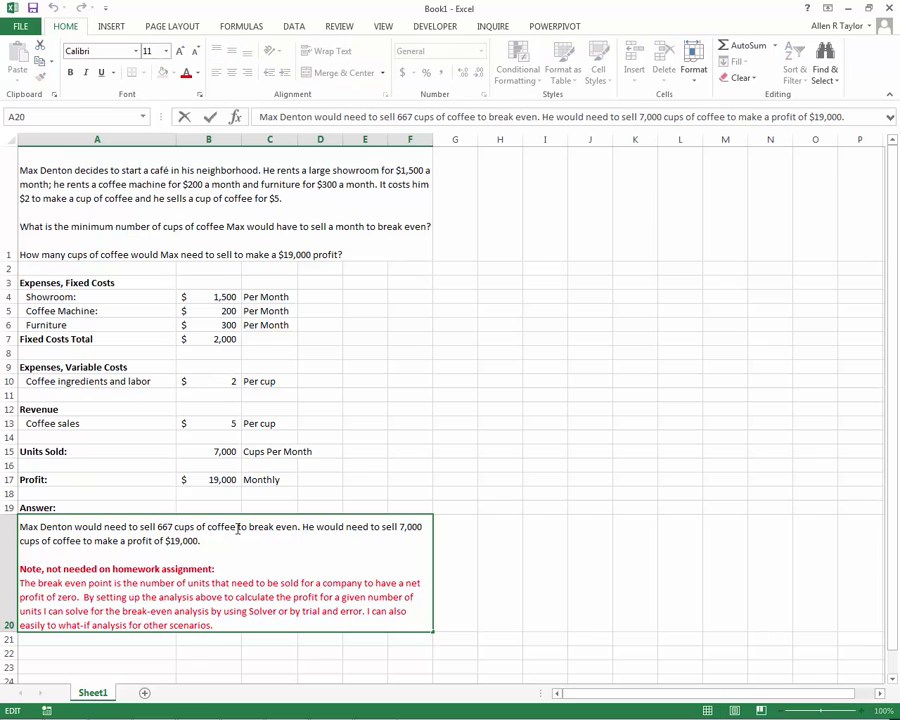
click(236, 528)
text(per m)
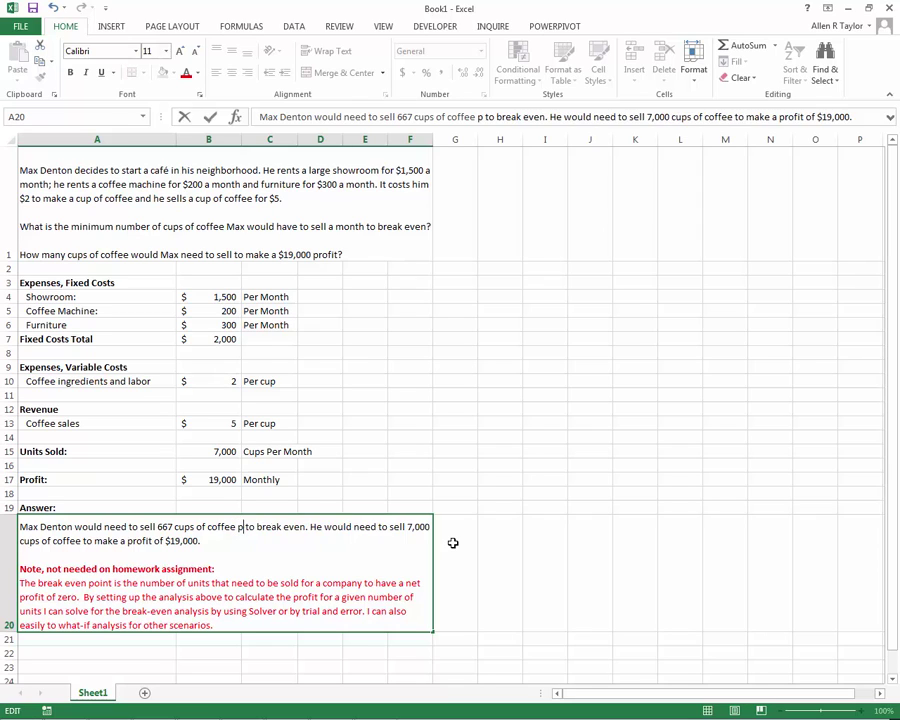
text(onth)
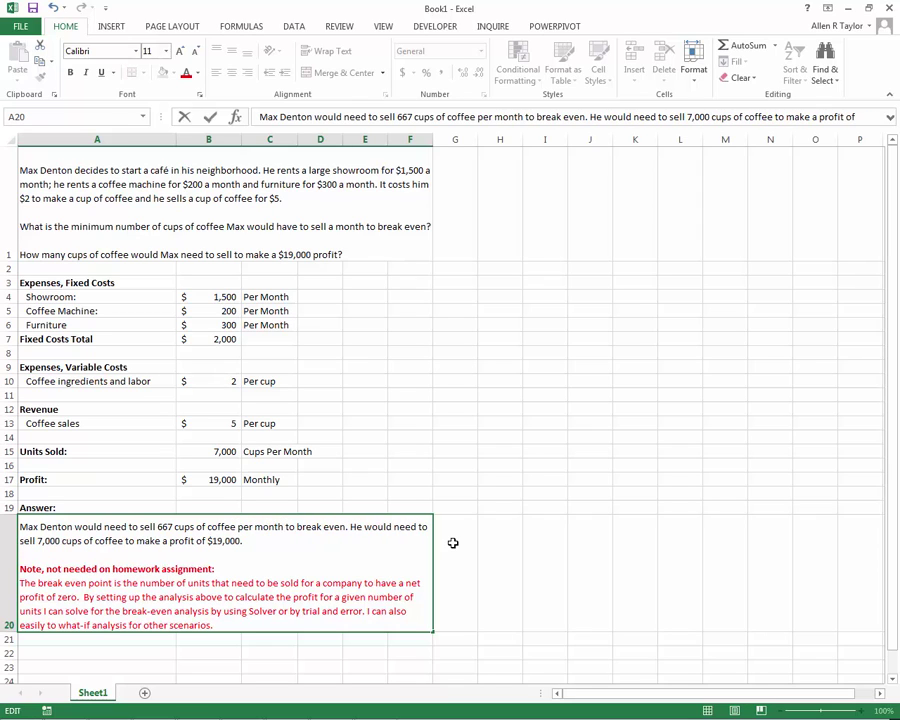
key(Right)
key(Right)
key(Right)
key(Right)
key(Right)
key(Right)
key(Right)
key(Right)
key(Right)
key(Right)
key(Right)
key(Right)
key(Right)
key(Right)
key(Right)
key(Right)
key(Right)
key(Escape)
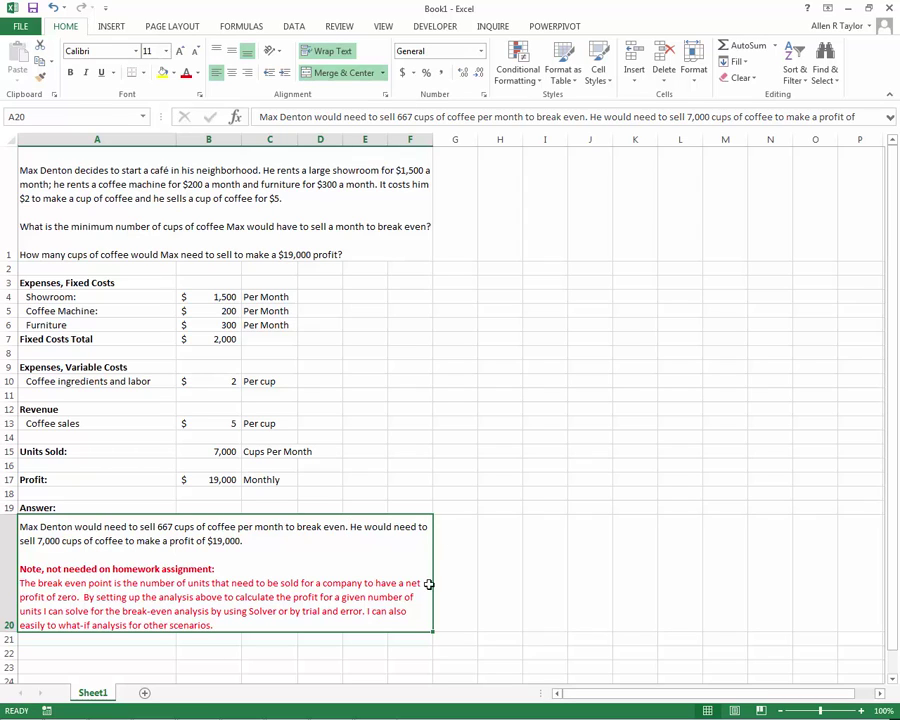
Step: Move the sentence starting "He would need to sell" in A20 to its own paragraph after a blank line, without a leading space
double_click(251, 546)
double_click(347, 527)
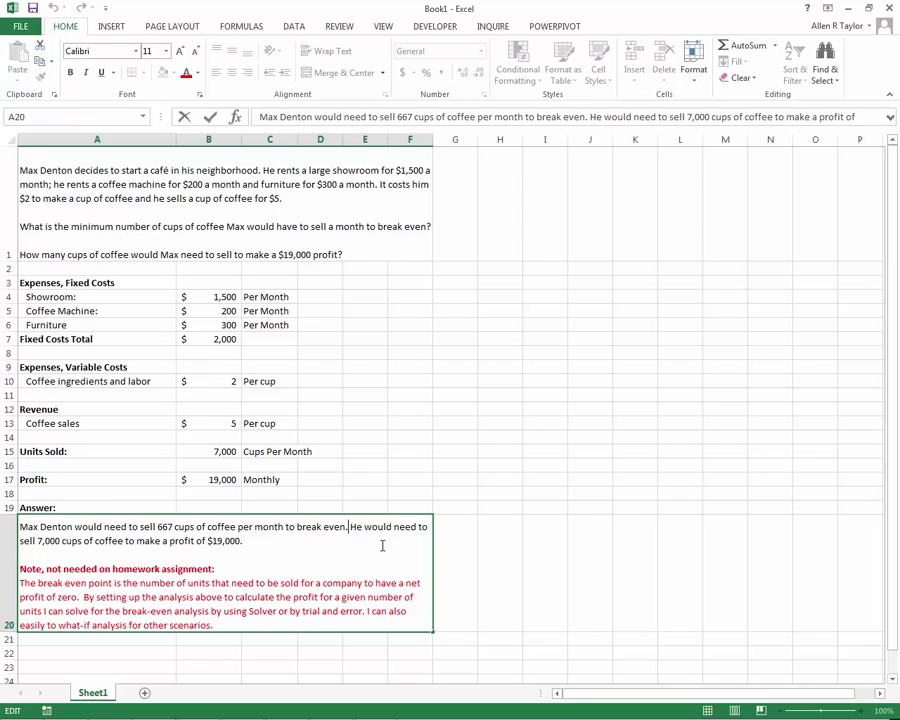
key(alt+Return)
key(alt+Return)
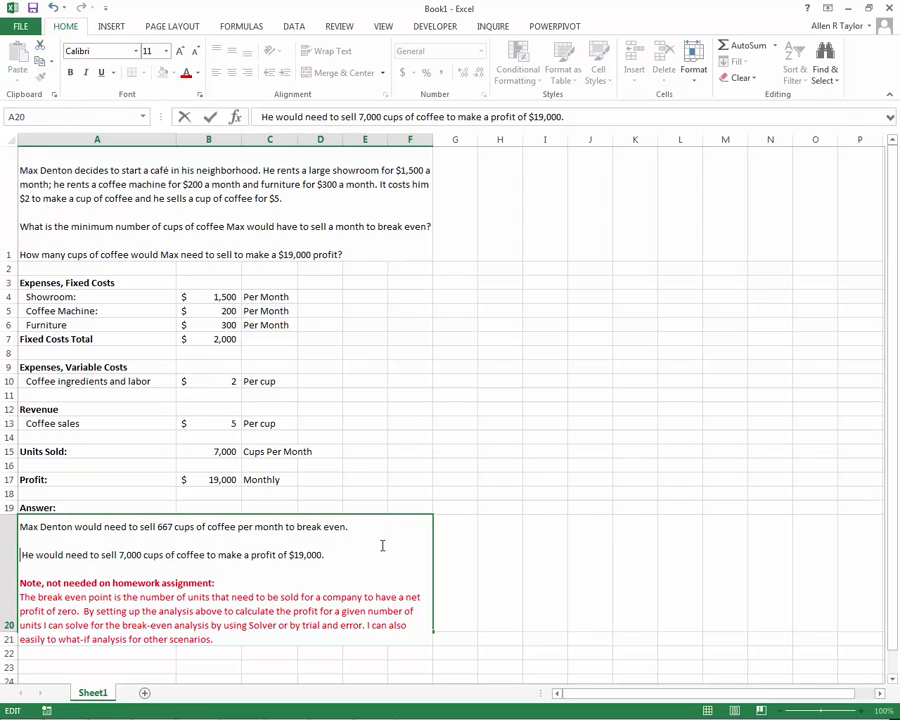
key(Delete)
Step: Extend the $19,000 profit sentence in A20 so it ends with "in a month."
key(End)
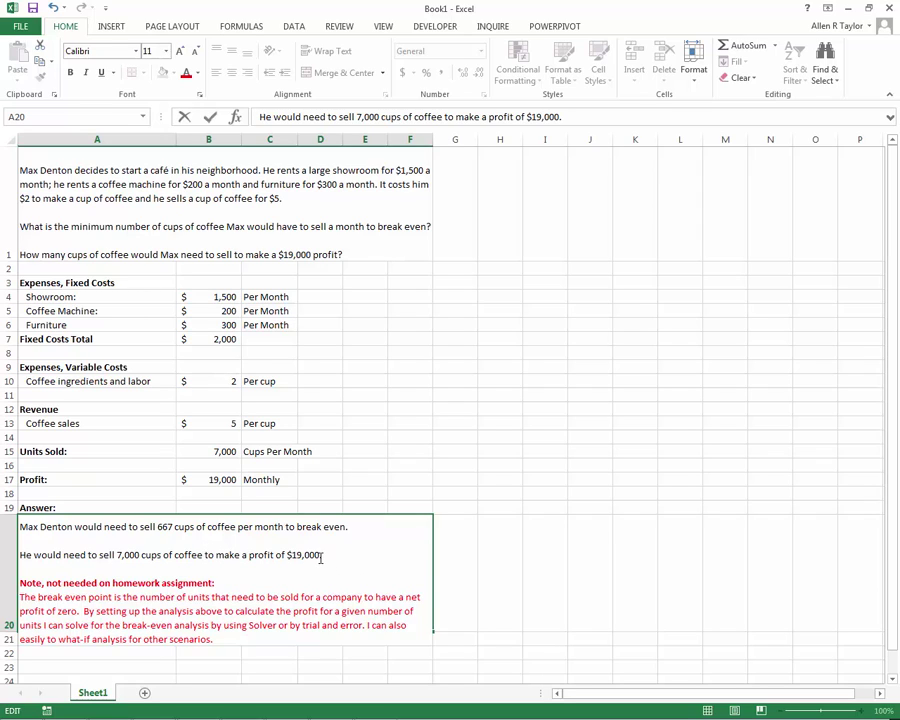
text(in a month.)
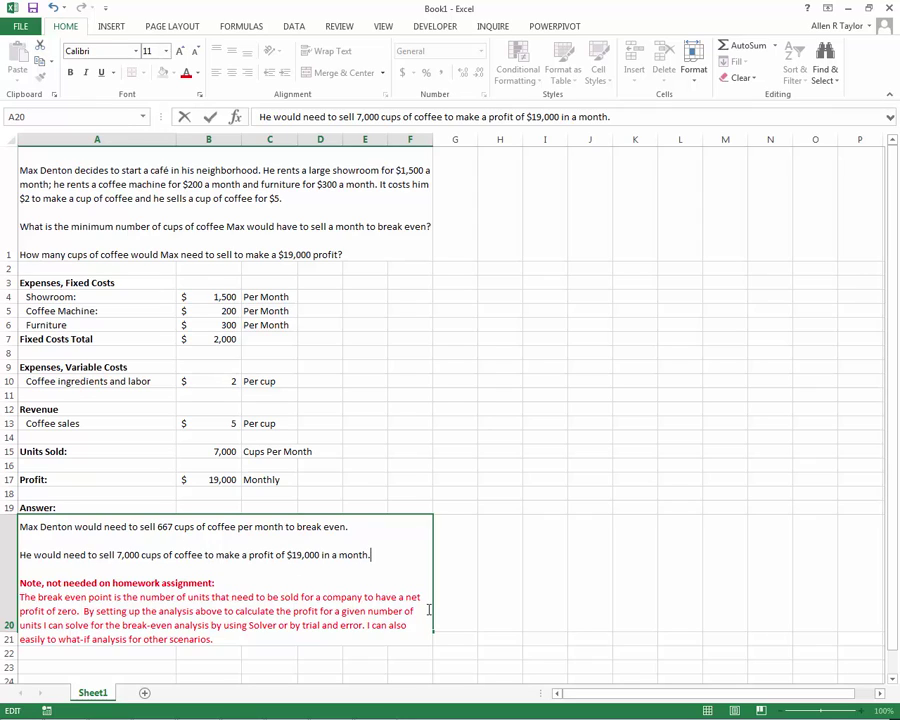
key(ctrl+Return)
key(Return)
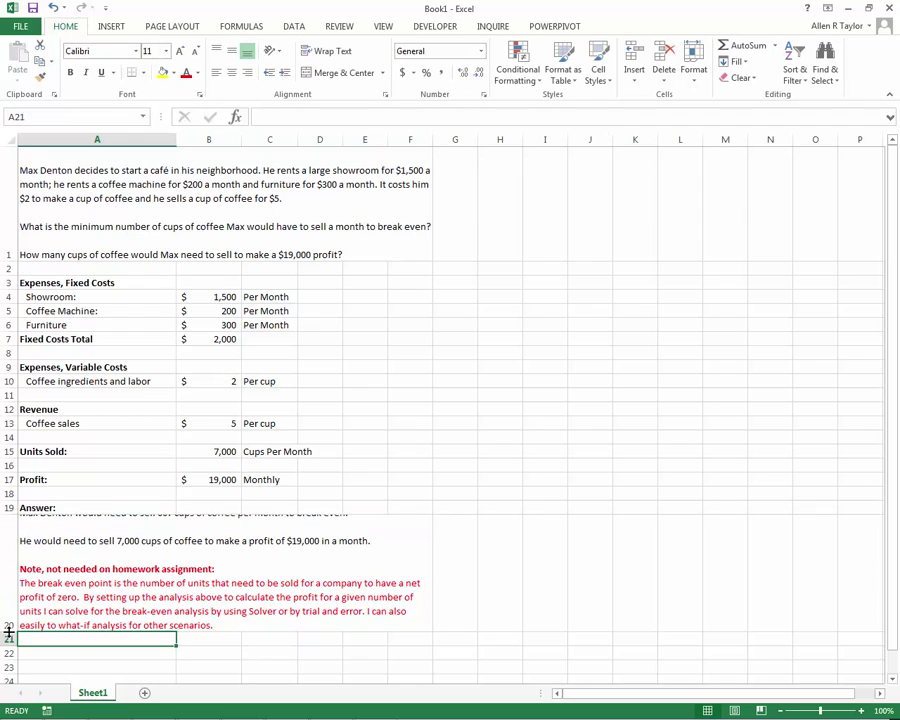
Step: Increase the height of row 20 so the first line of the lengthened answer is fully shown
drag(8, 631, 15, 648)
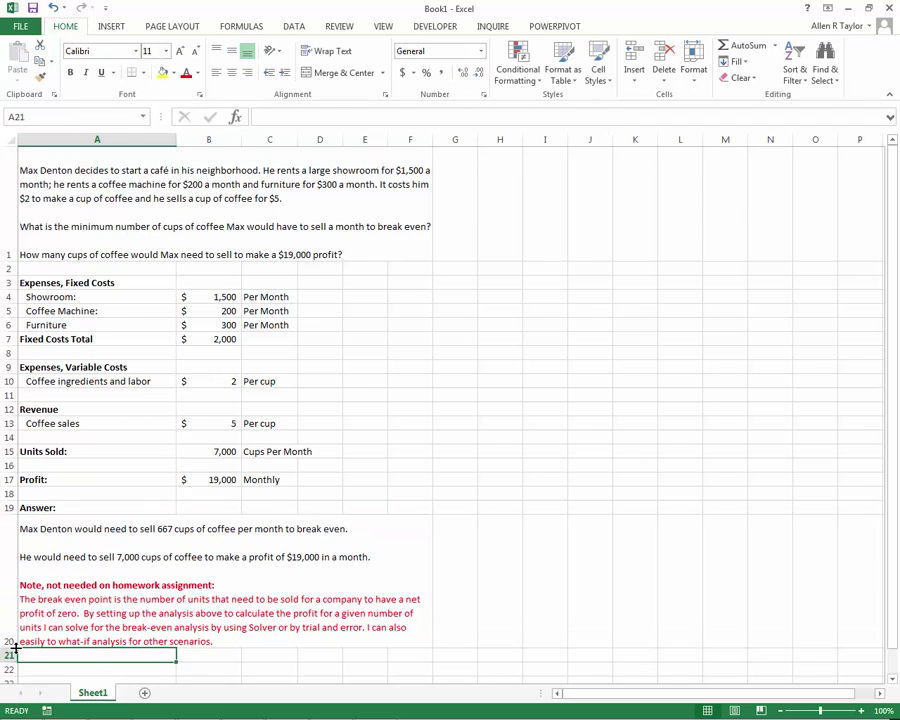
click(141, 606)
click(690, 563)
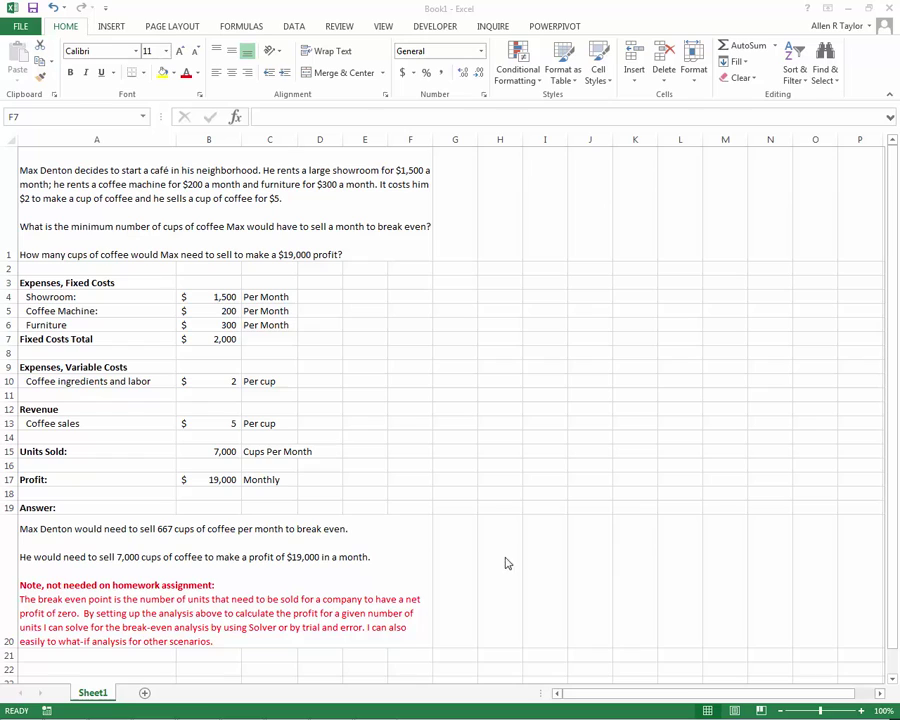
Step: Fill the "Per Month" label from C6 down to C7 beside the fixed costs total
click(279, 322)
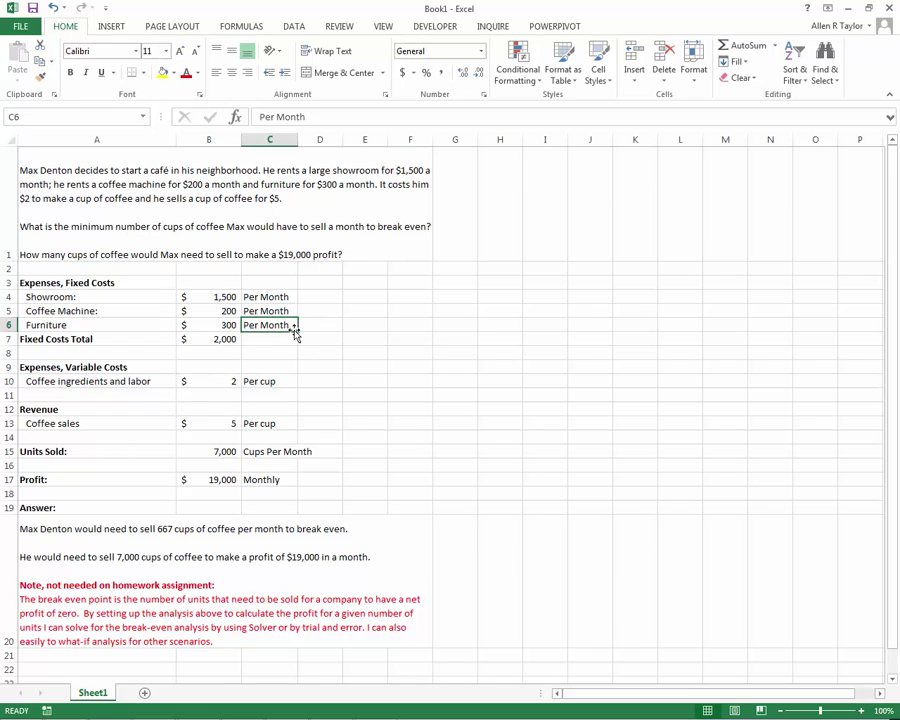
drag(295, 333, 298, 346)
click(392, 351)
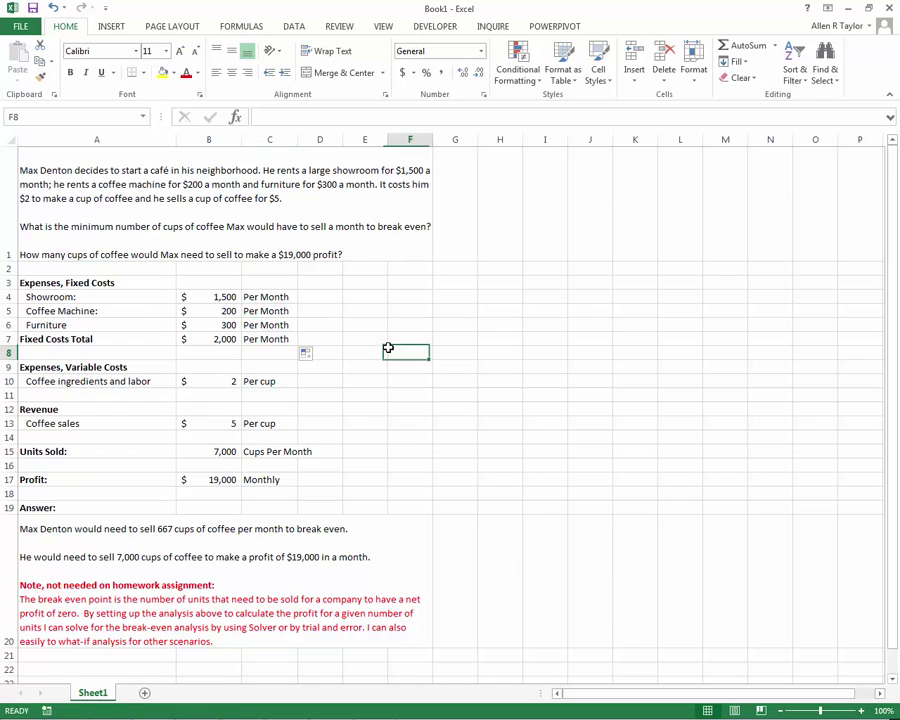
click(274, 341)
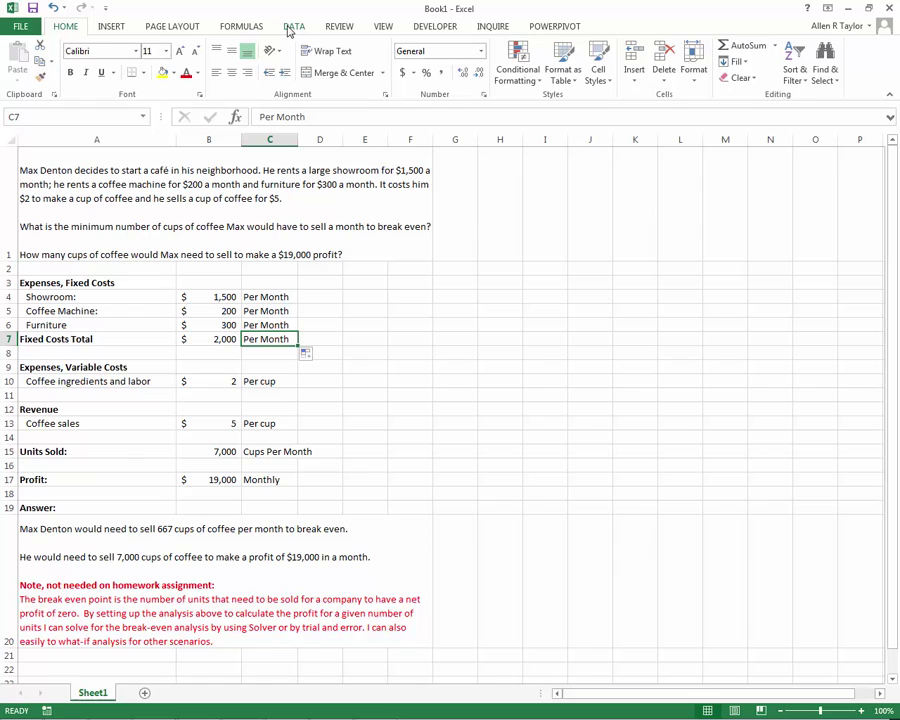
Step: Check the add-ins list in the Excel options for the Solver Add-in, leaving the options unchanged
click(292, 27)
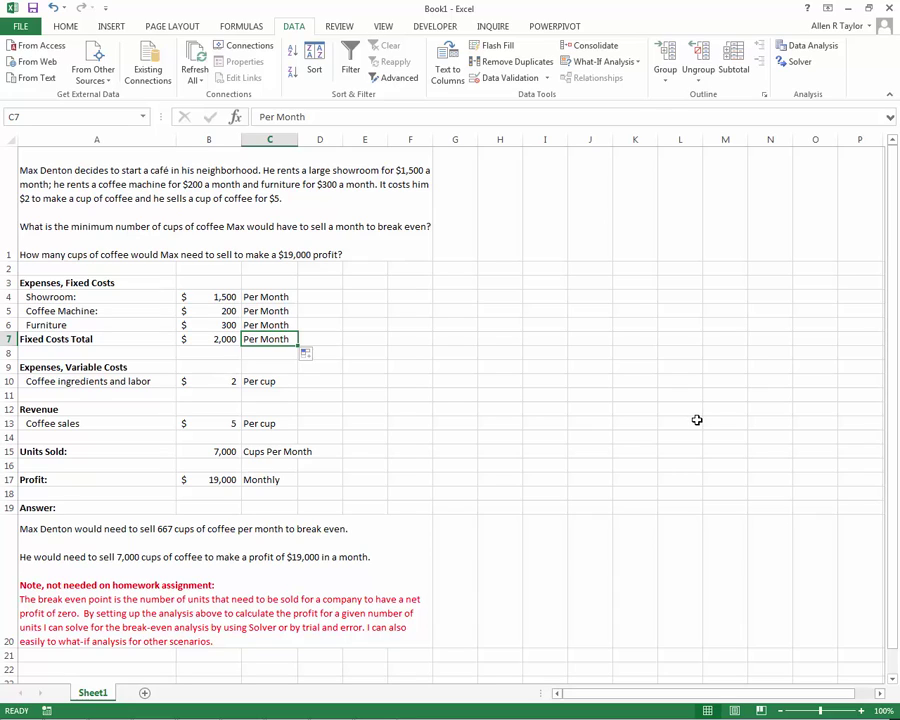
click(24, 27)
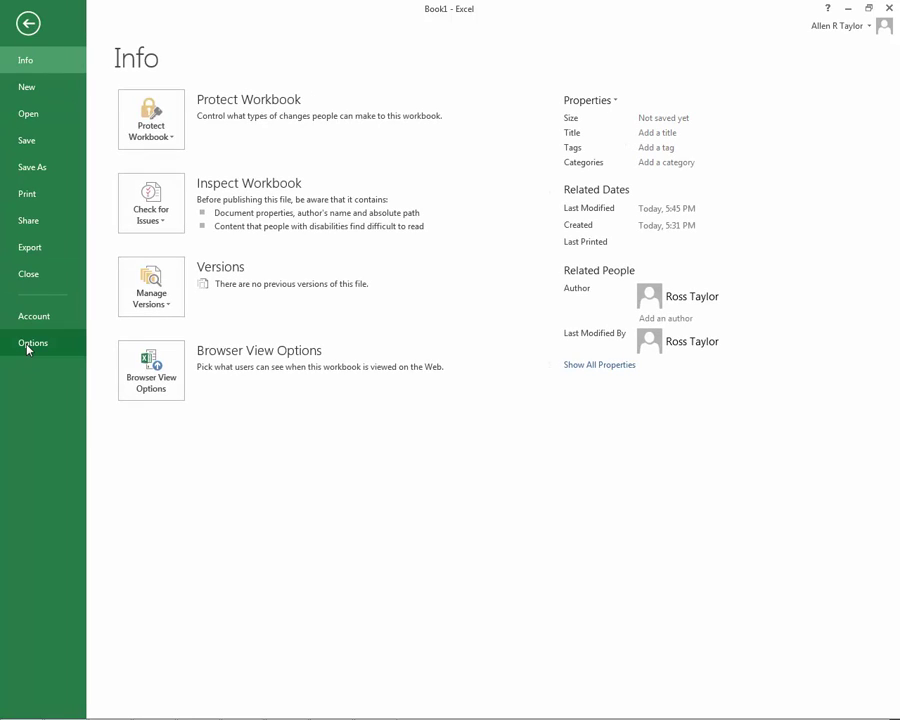
click(30, 343)
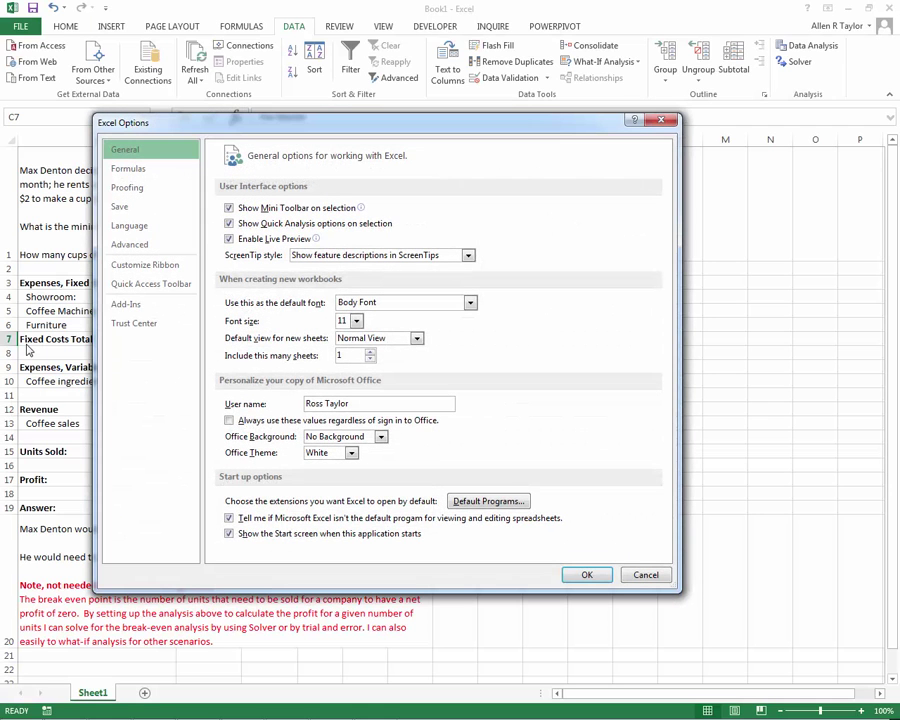
click(124, 305)
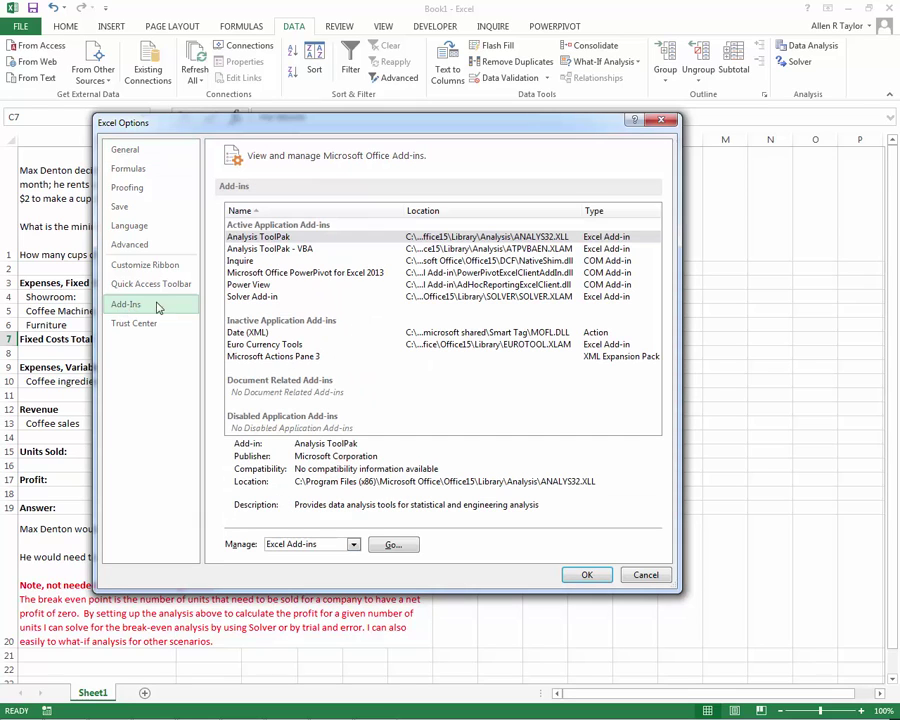
click(254, 297)
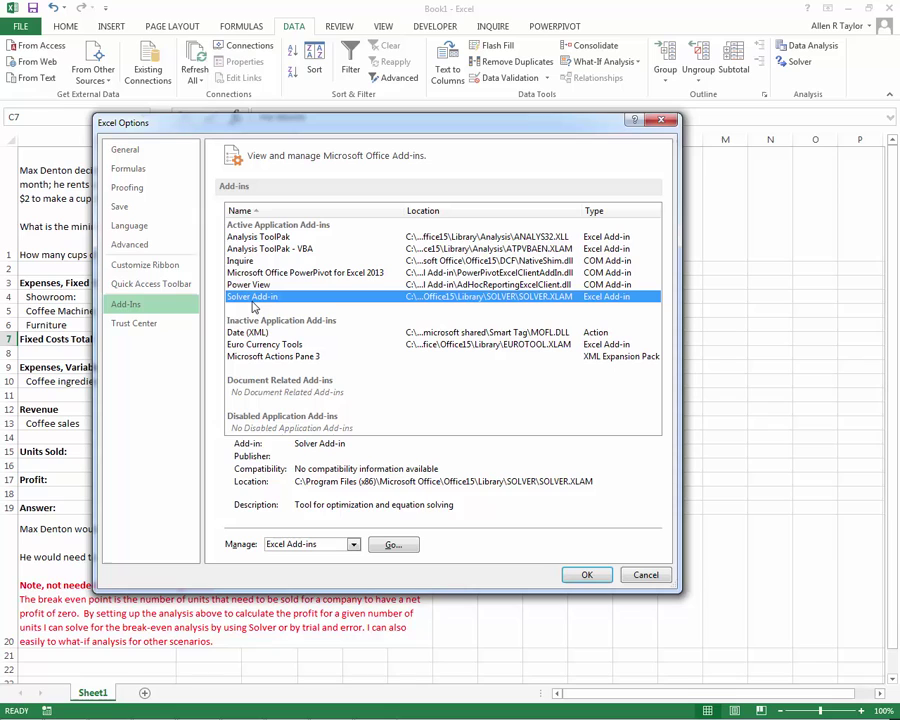
click(643, 576)
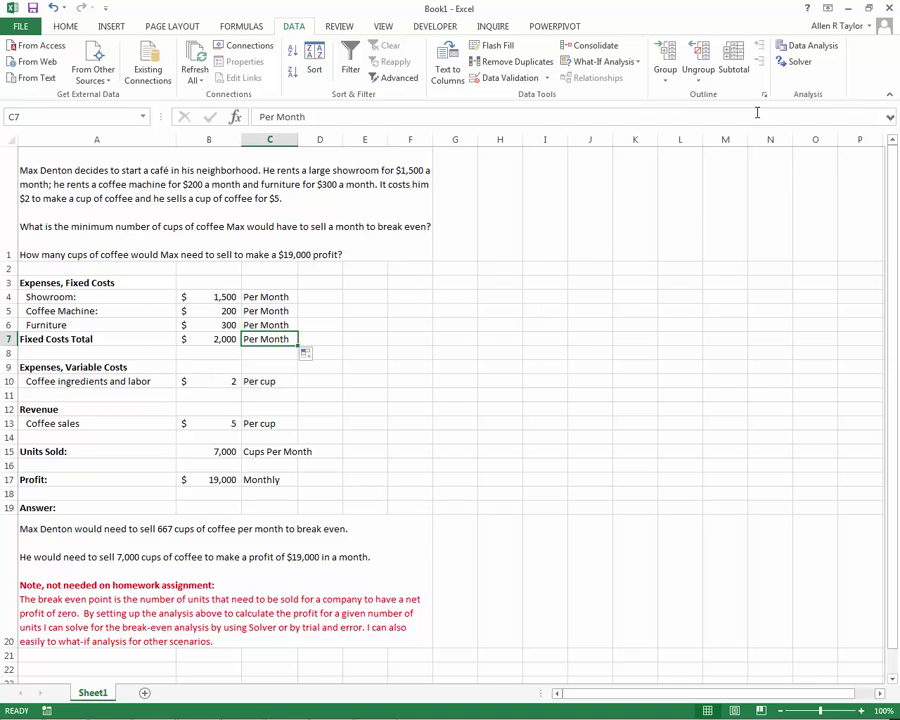
Step: Start Solver and set its objective to the profit cell B17 with a target value of 0
click(796, 64)
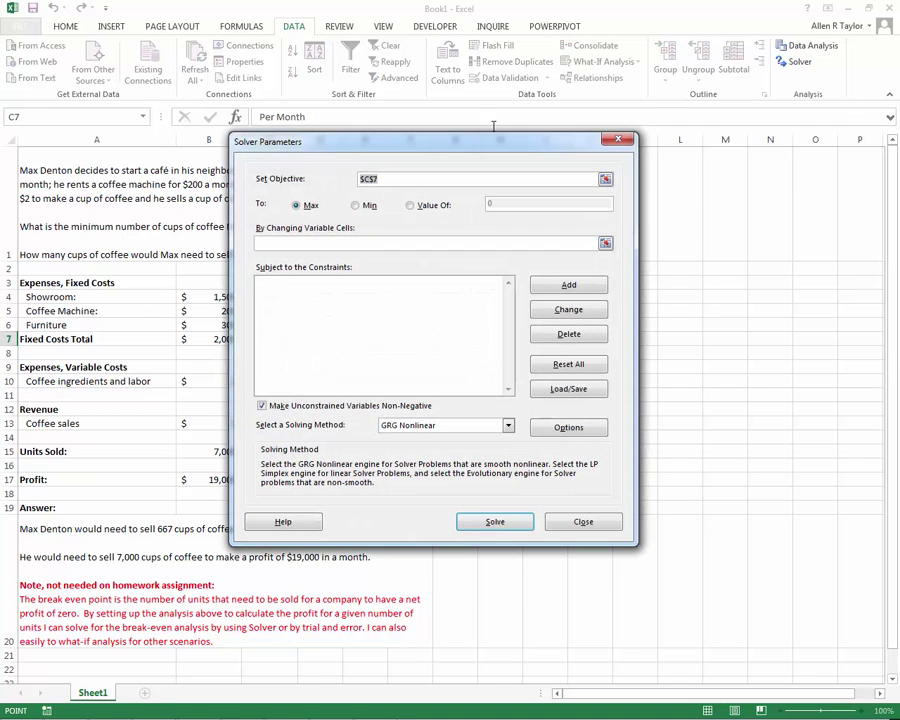
drag(428, 146, 636, 143)
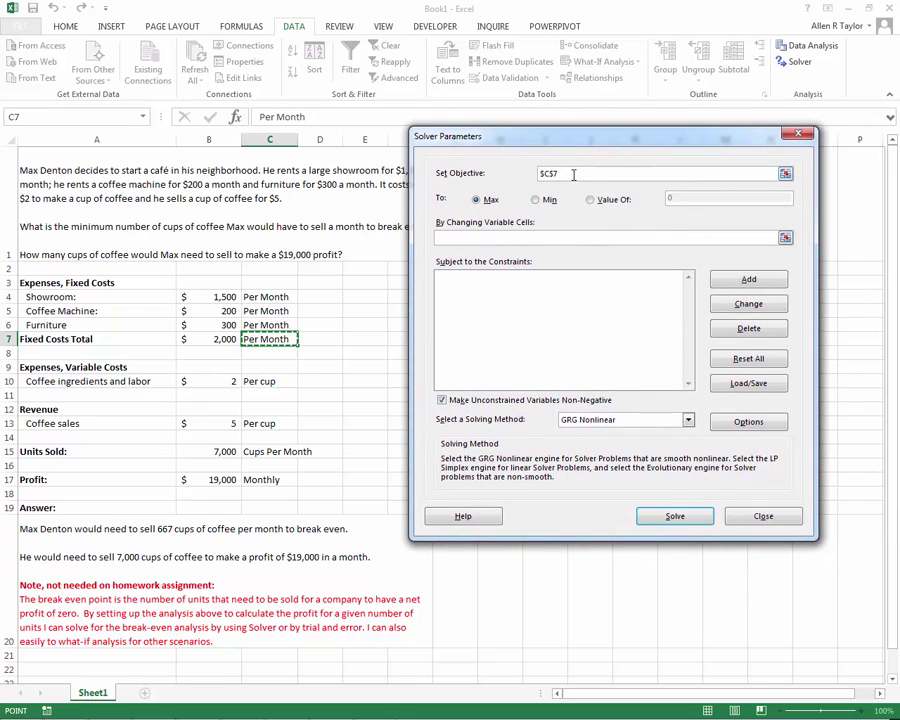
click(573, 174)
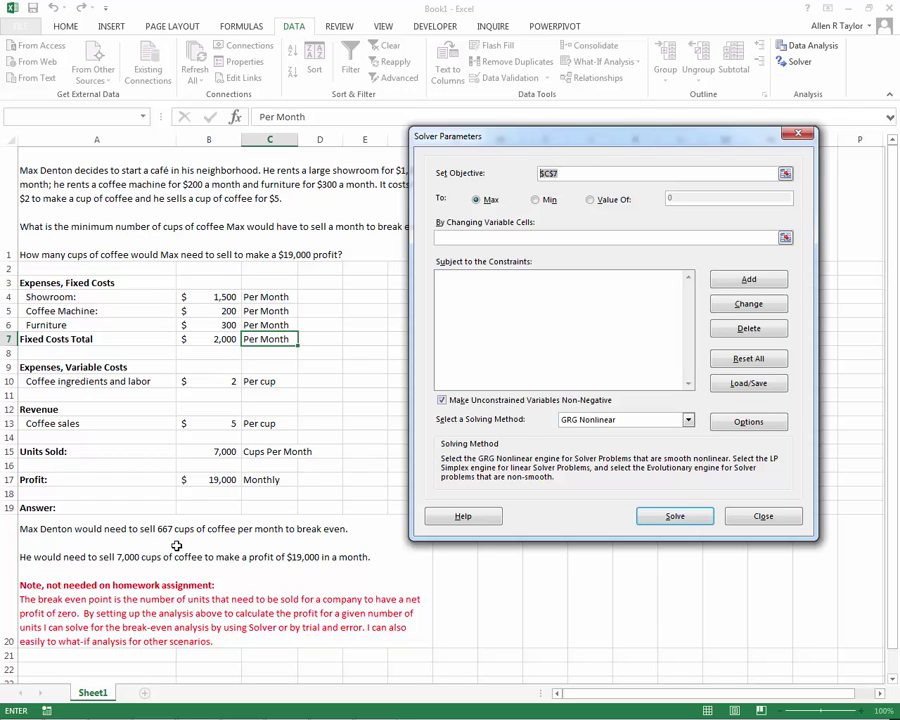
click(210, 481)
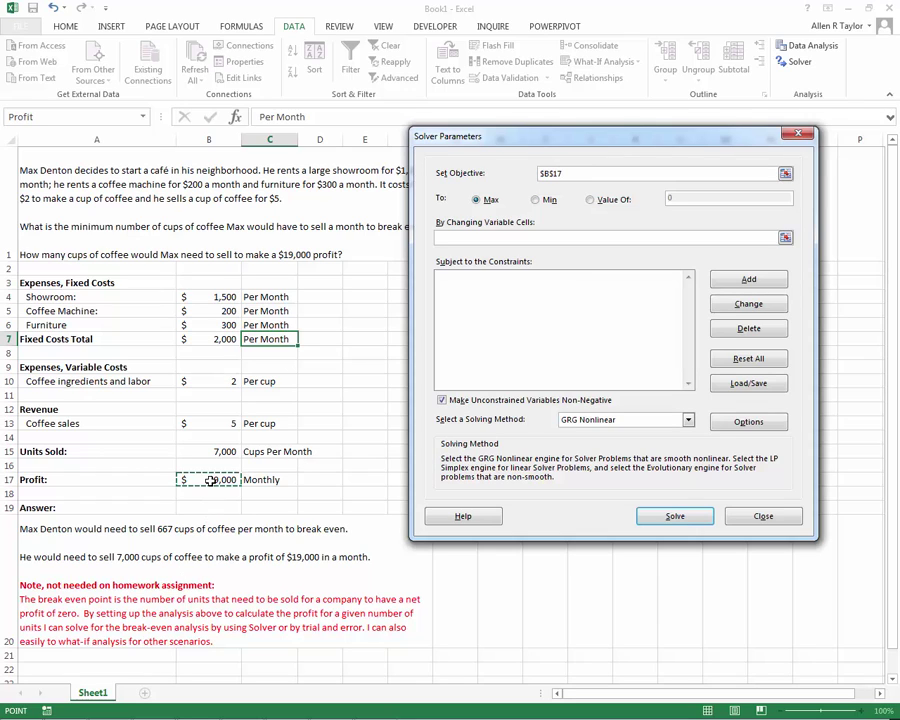
click(590, 200)
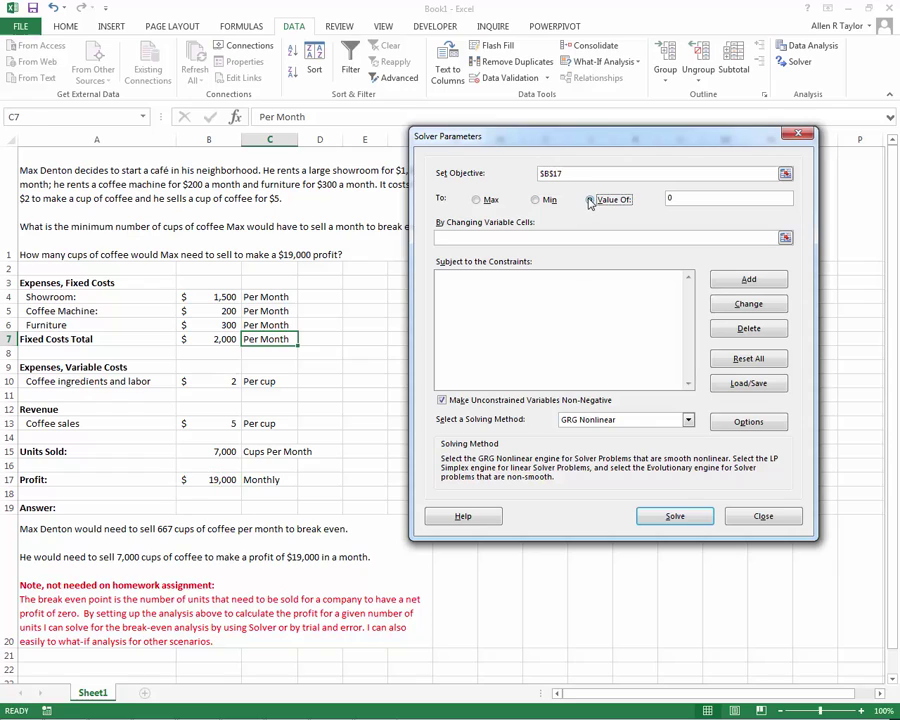
Step: Keep the Solver target value at 0 and set units sold, cell B15, as the changing variable cell
click(699, 198)
click(647, 242)
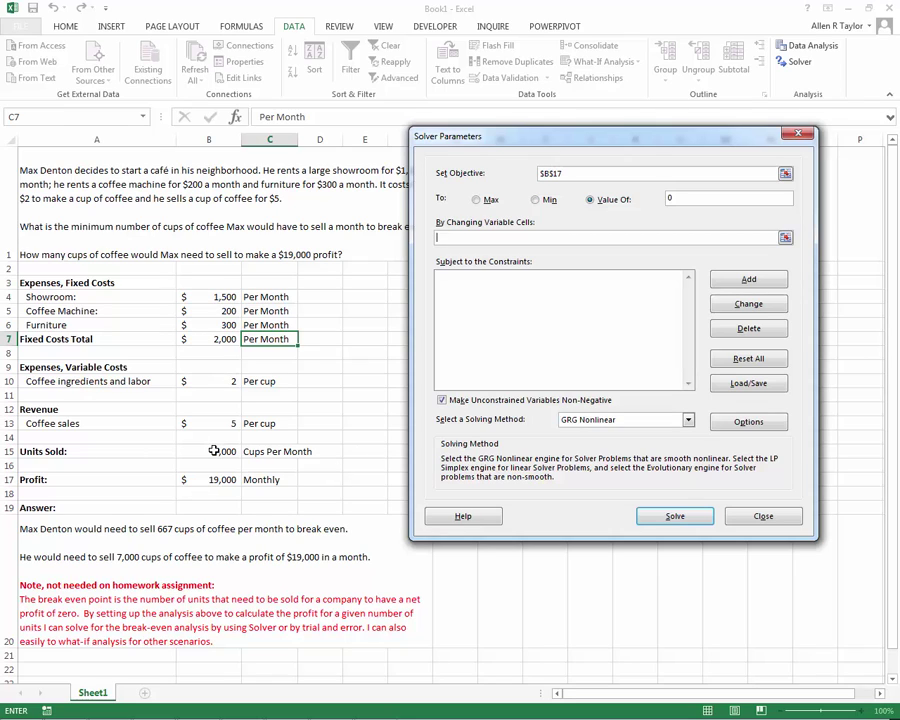
click(213, 451)
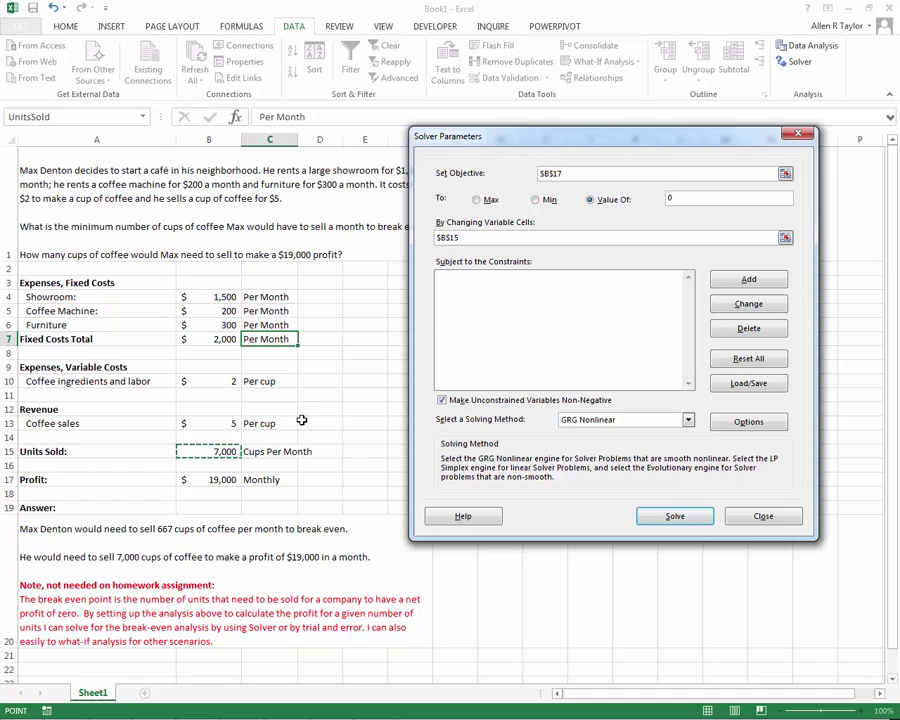
click(516, 238)
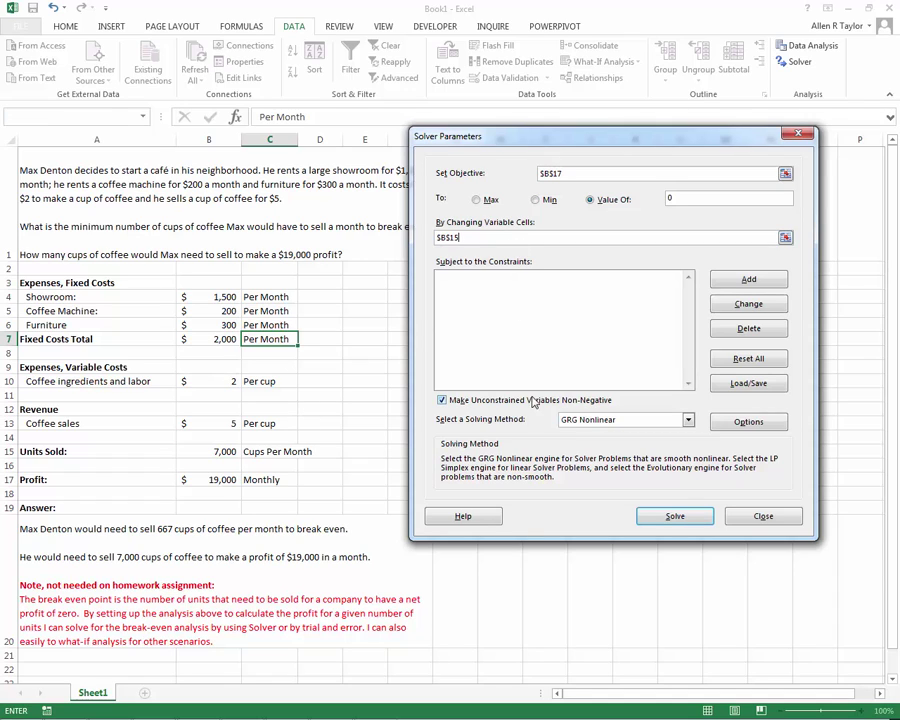
Step: Add a Solver constraint requiring units sold in B15 to be greater than or equal to 0
click(534, 348)
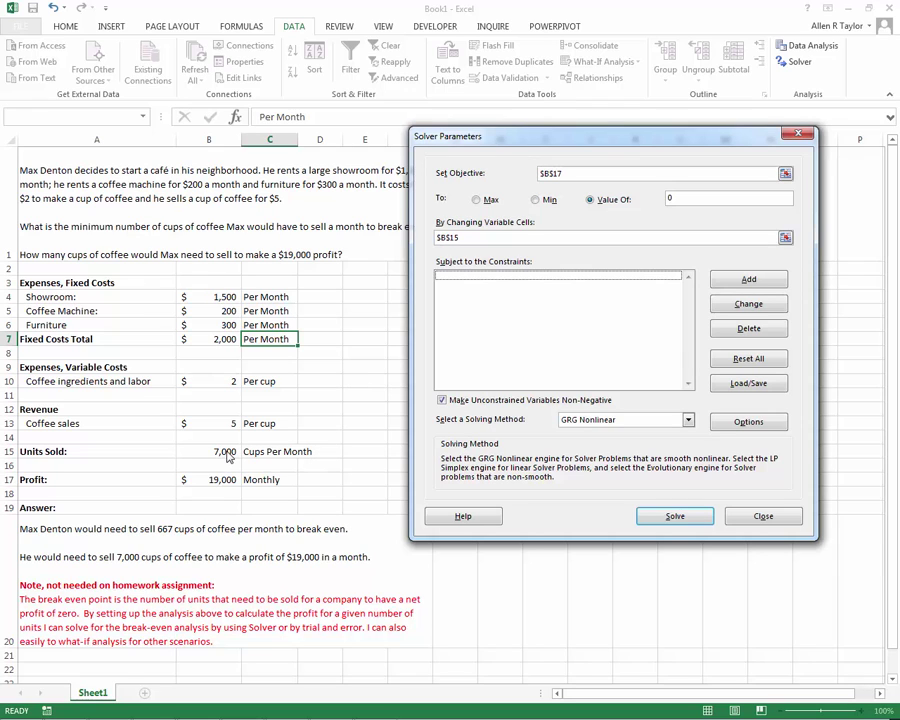
click(725, 284)
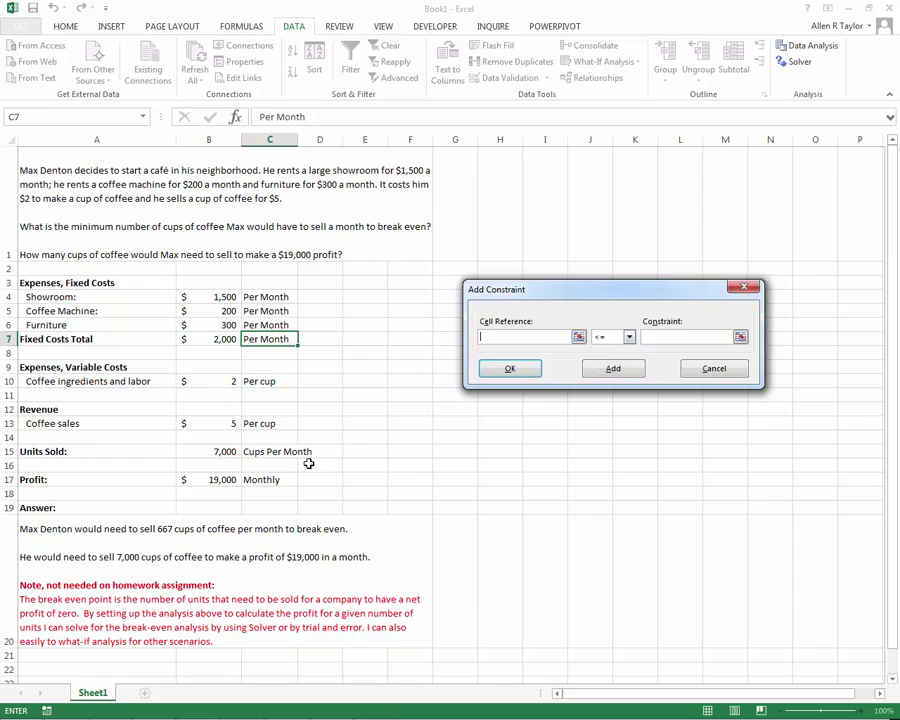
click(215, 454)
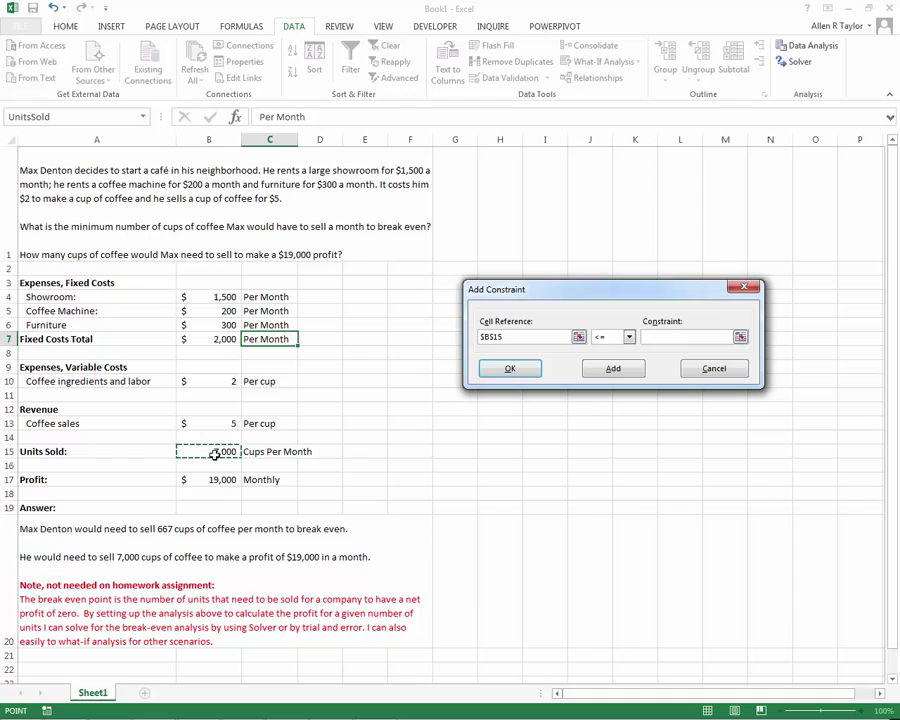
click(628, 337)
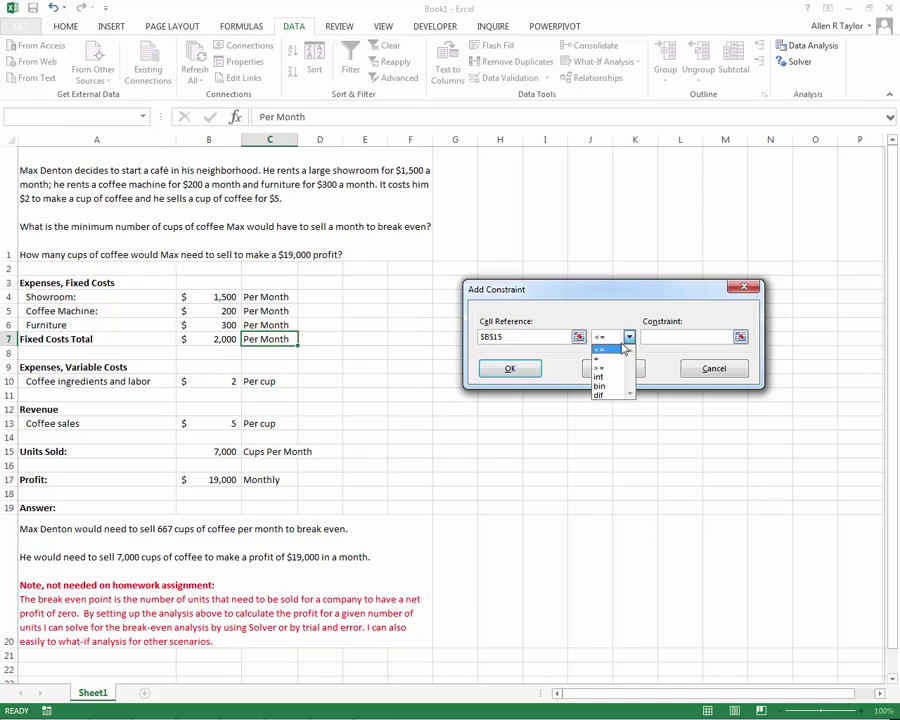
click(606, 368)
click(676, 336)
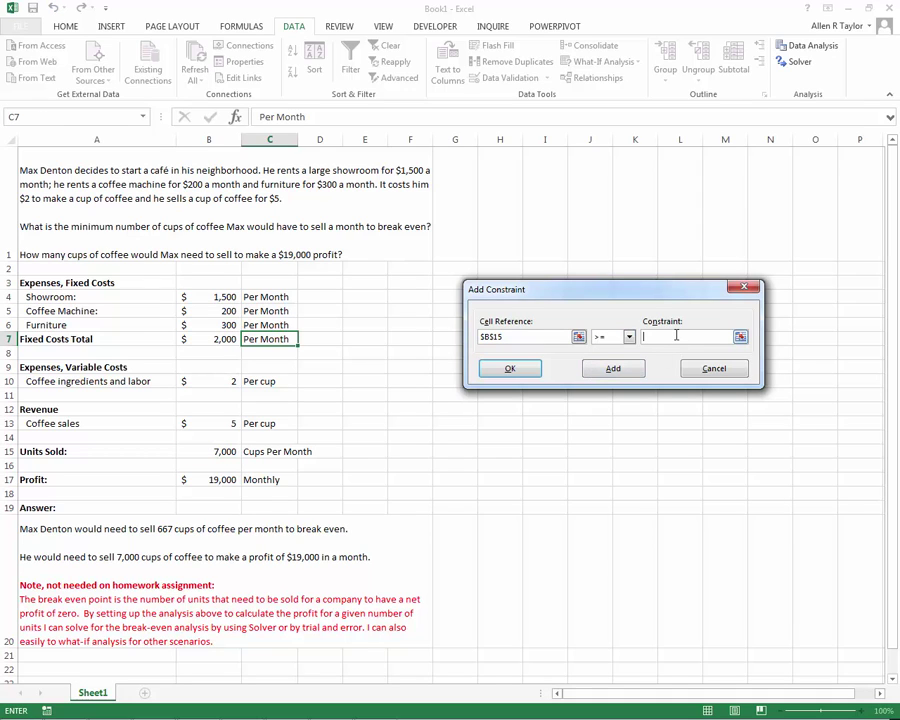
text(0)
click(614, 368)
click(512, 369)
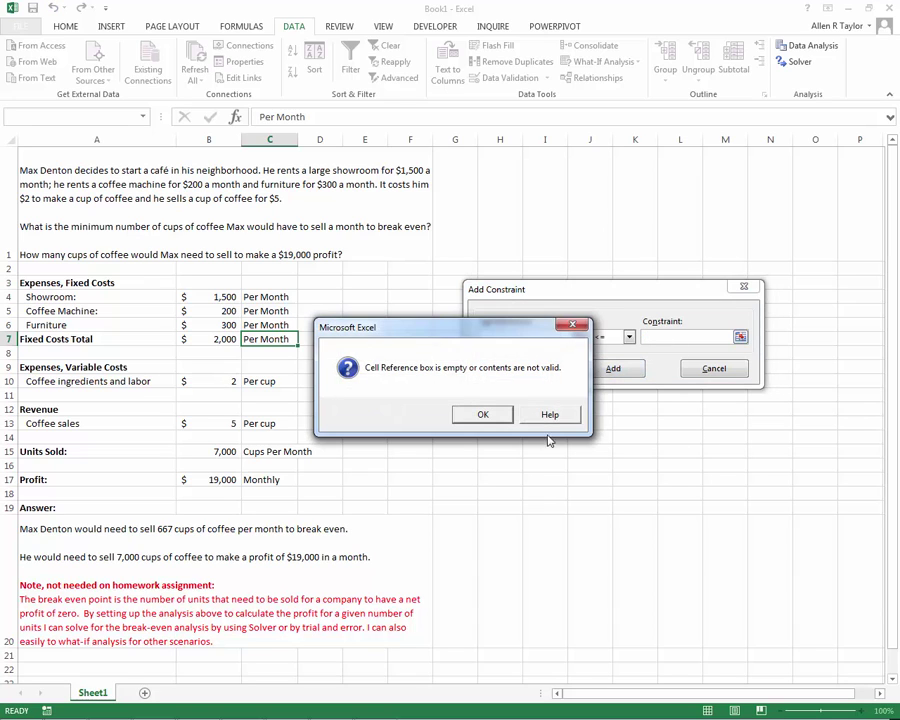
click(484, 415)
click(707, 369)
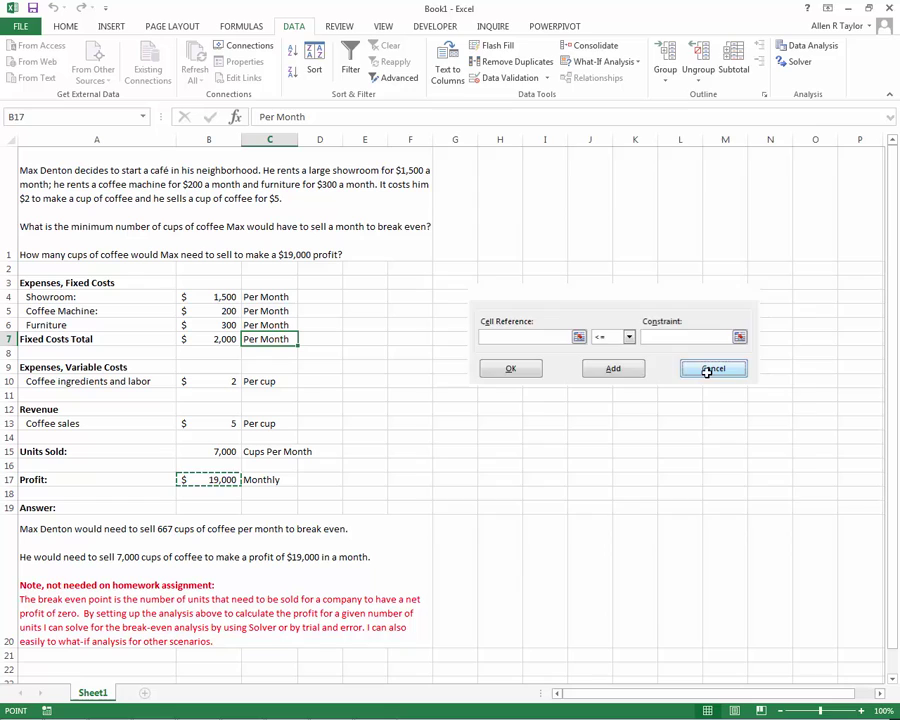
click(563, 321)
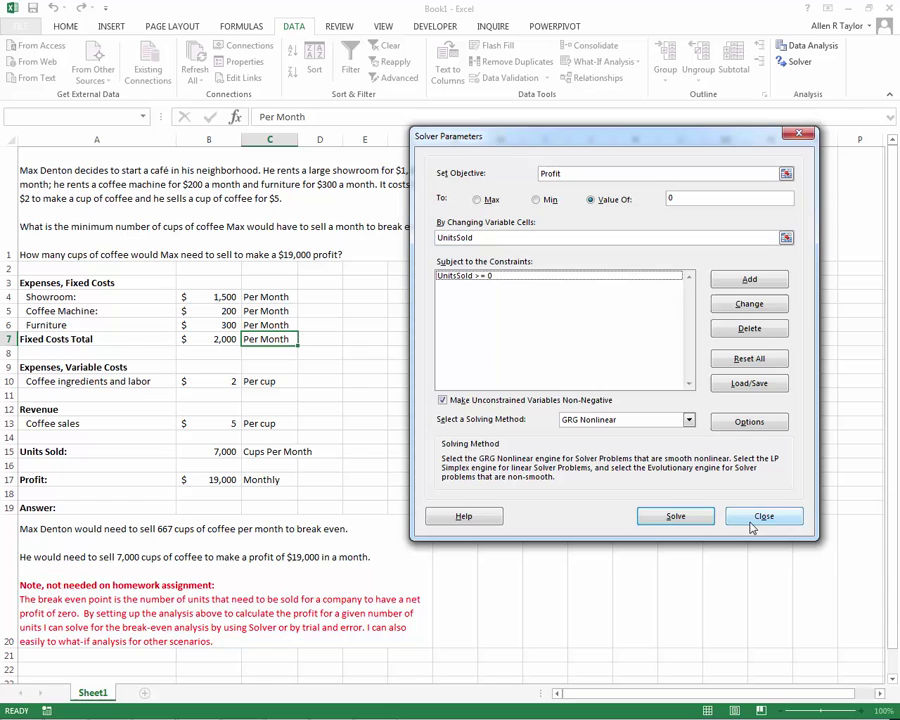
Step: Solve for the zero-profit units, keep the Solver solution and check the exact value in the units sold cell
click(676, 516)
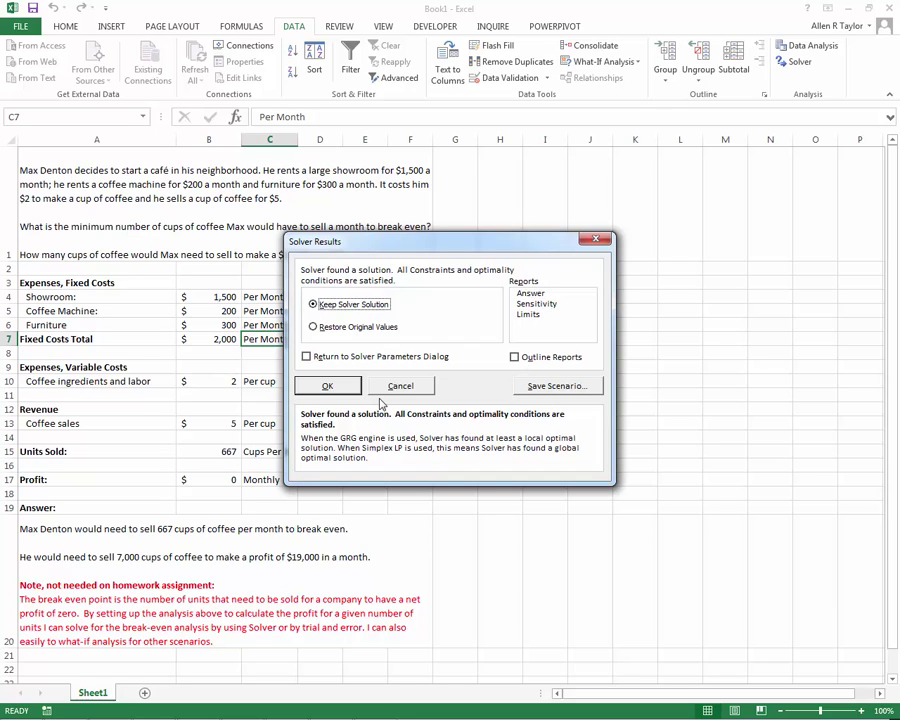
click(321, 388)
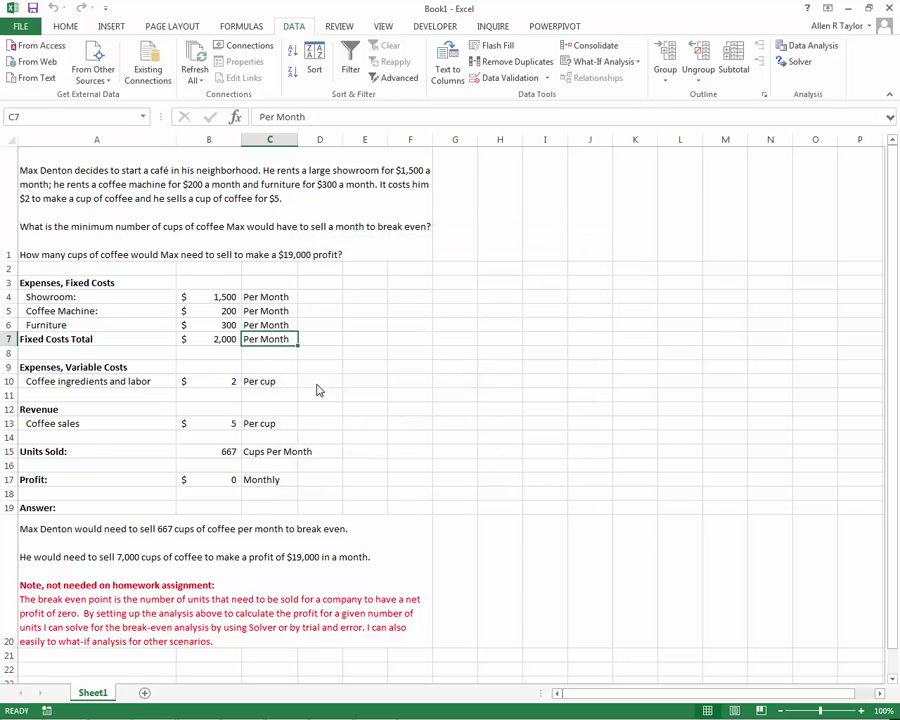
click(224, 451)
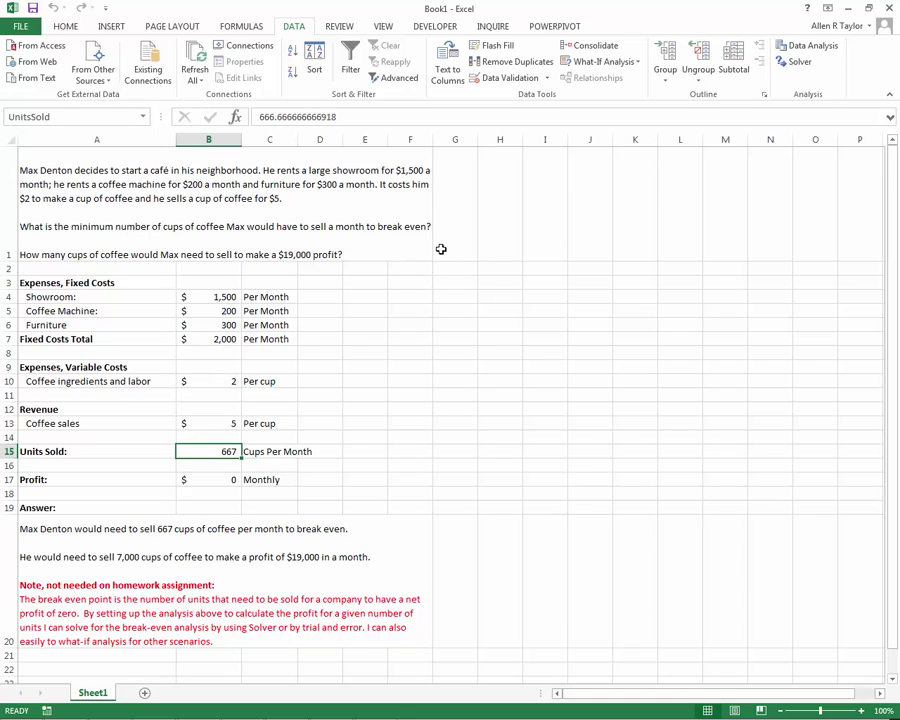
click(505, 391)
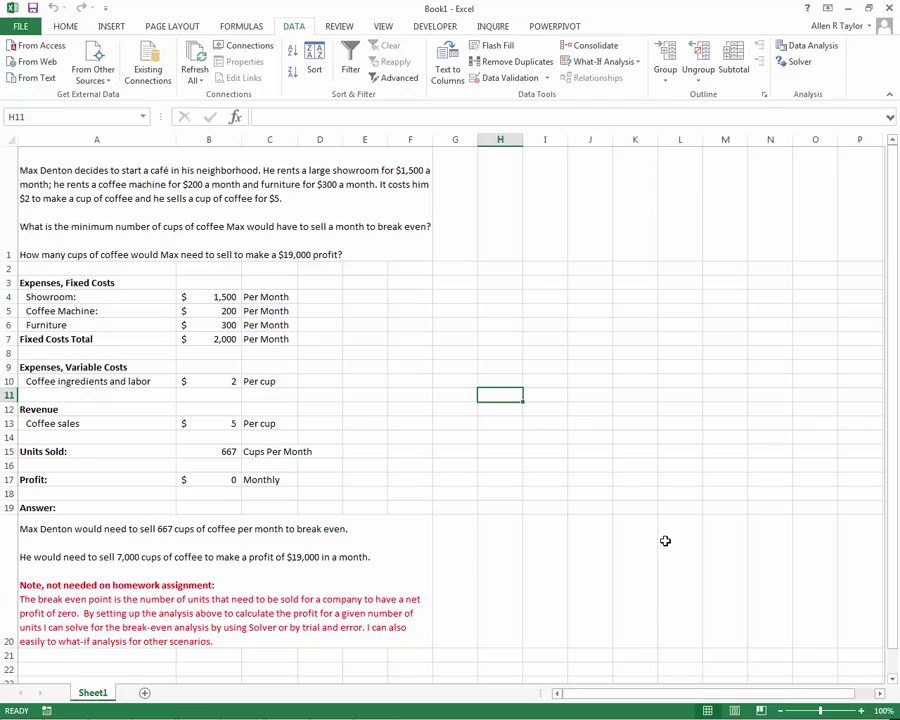
Step: Run Solver again with the profit target set to 19000, keep the solution and check the units sold cell
click(229, 482)
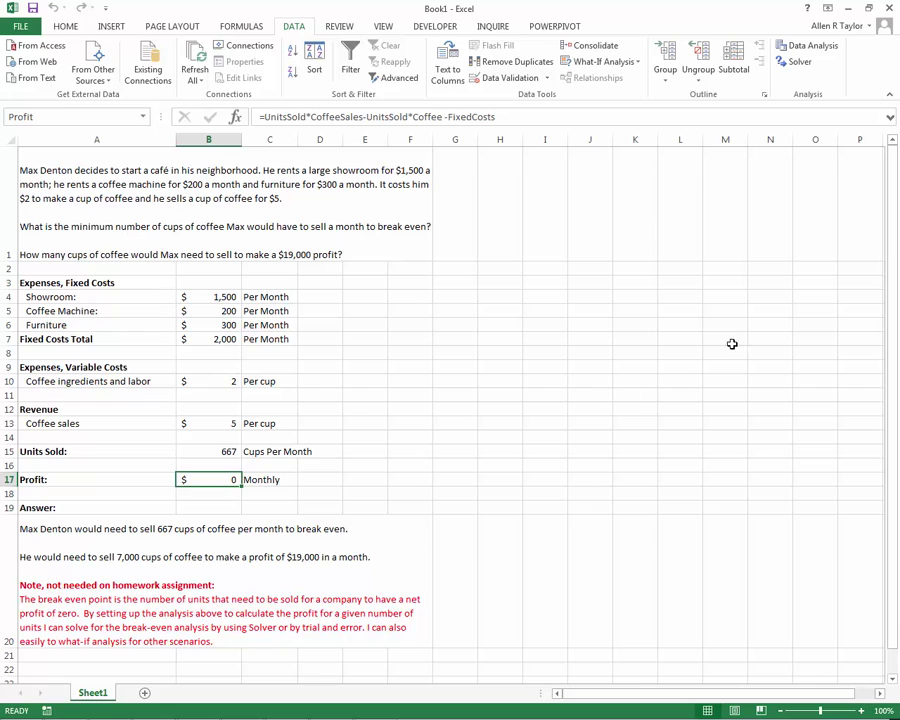
click(800, 63)
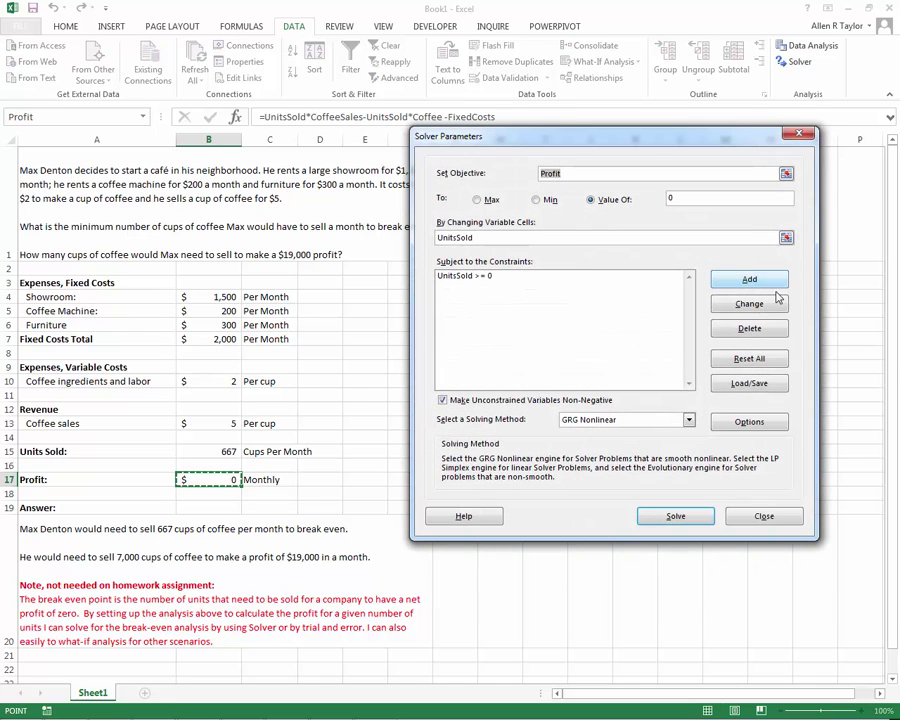
click(669, 198)
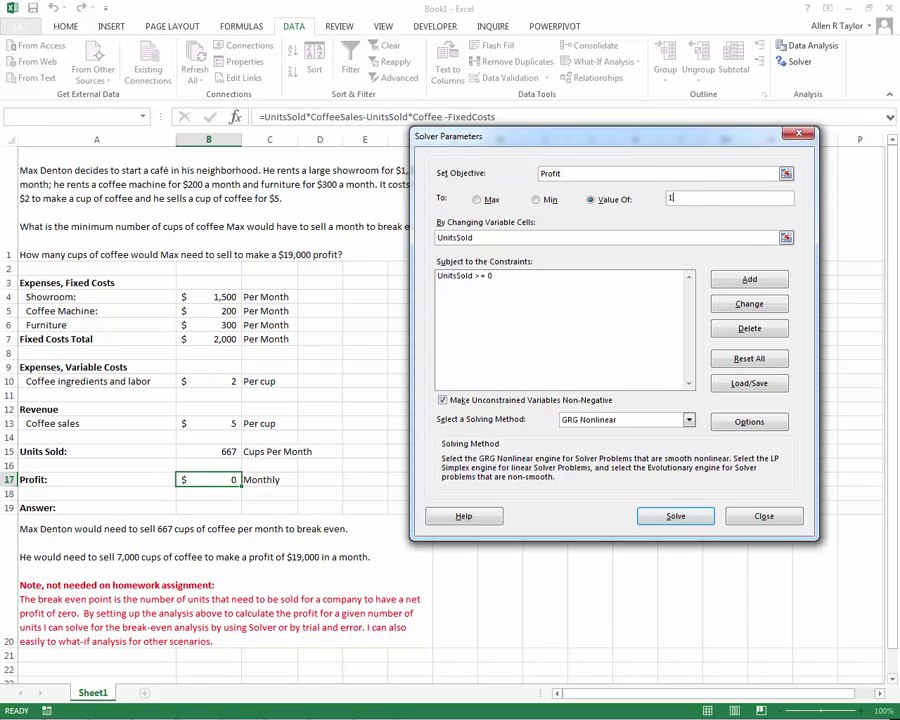
text(19000)
click(650, 516)
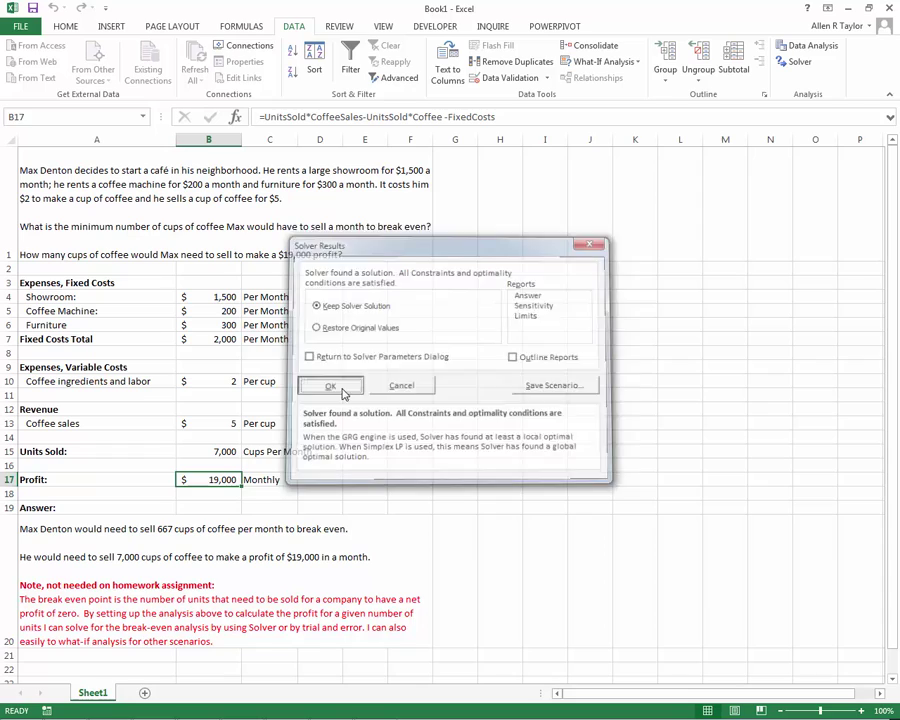
click(229, 453)
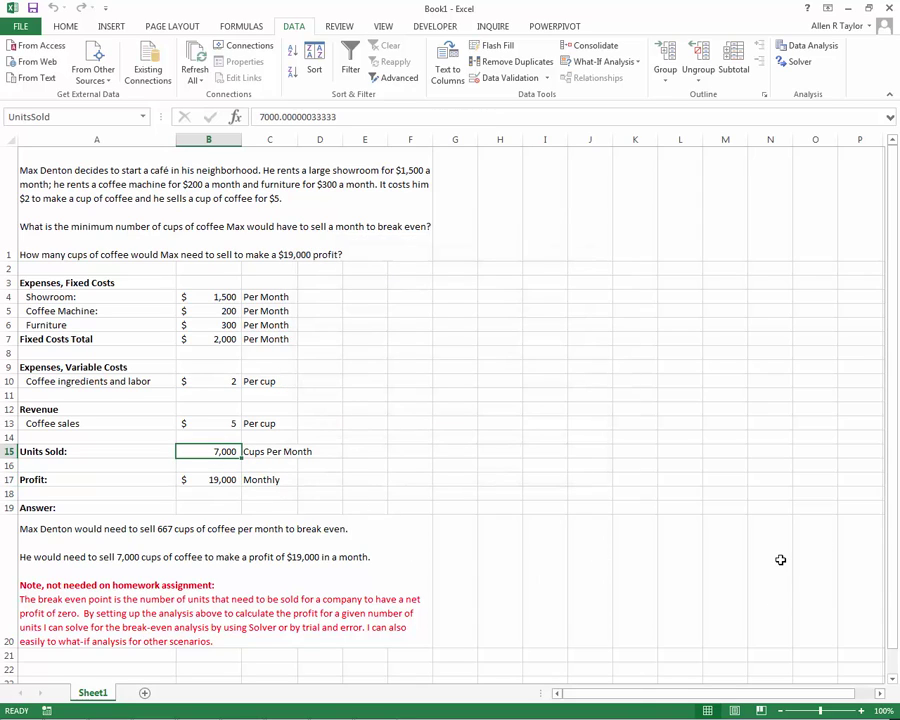
click(780, 560)
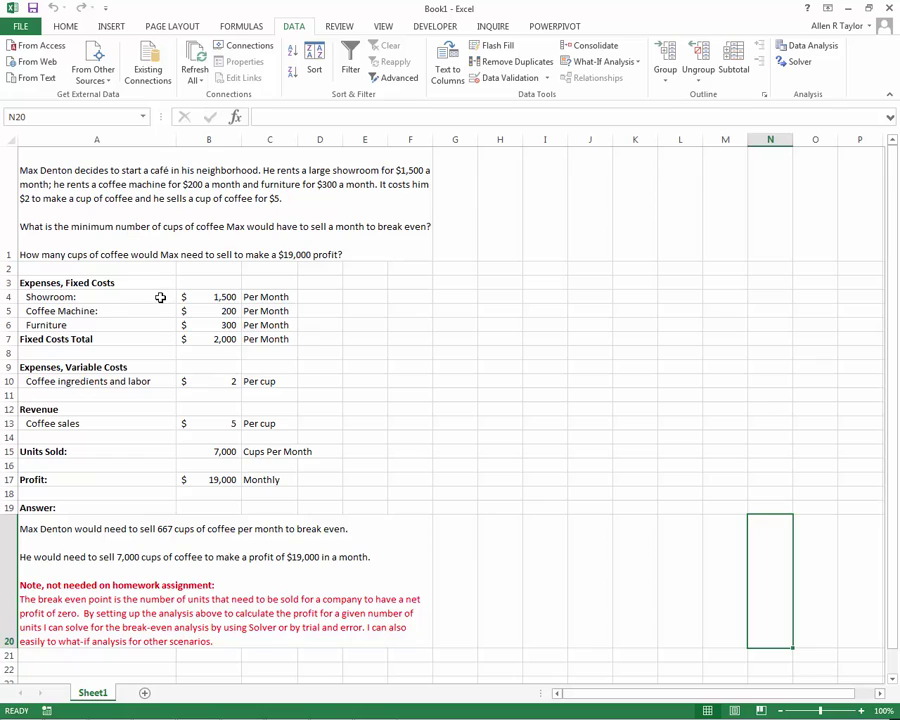
Step: Change the monthly showroom rent in B4 to 1800
click(214, 297)
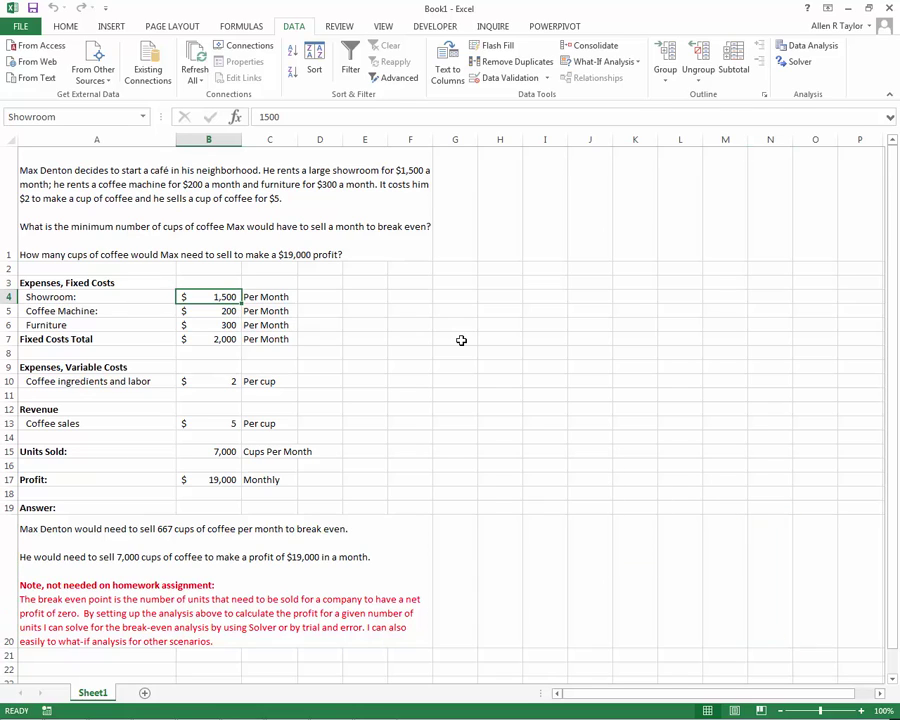
text(1800)
key(Return)
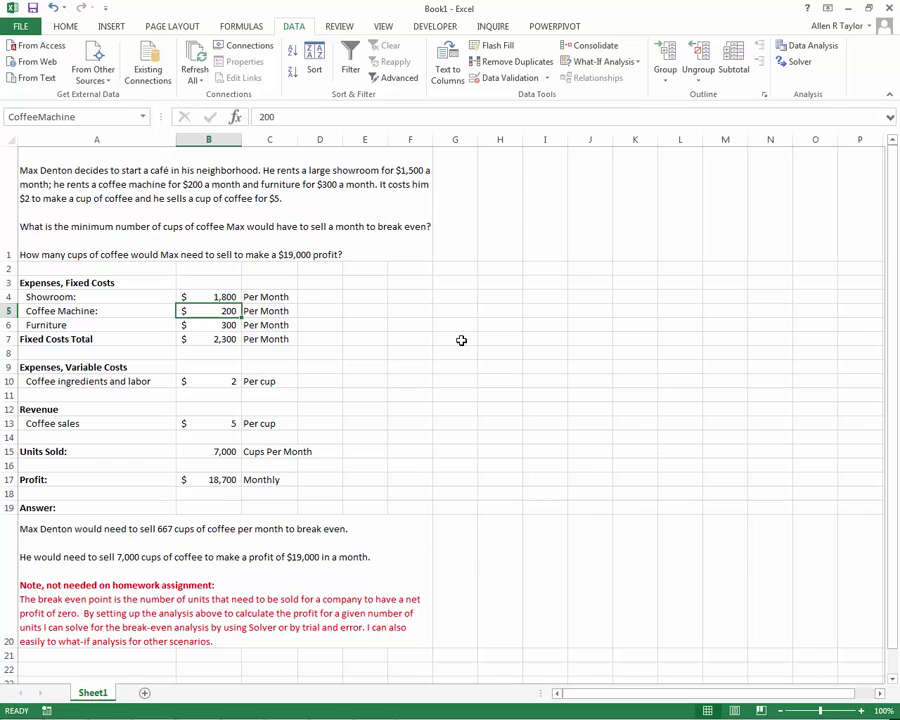
Step: Rerun Solver for the 19000 profit target with the changed rent and keep the Solver solution
click(228, 453)
click(790, 61)
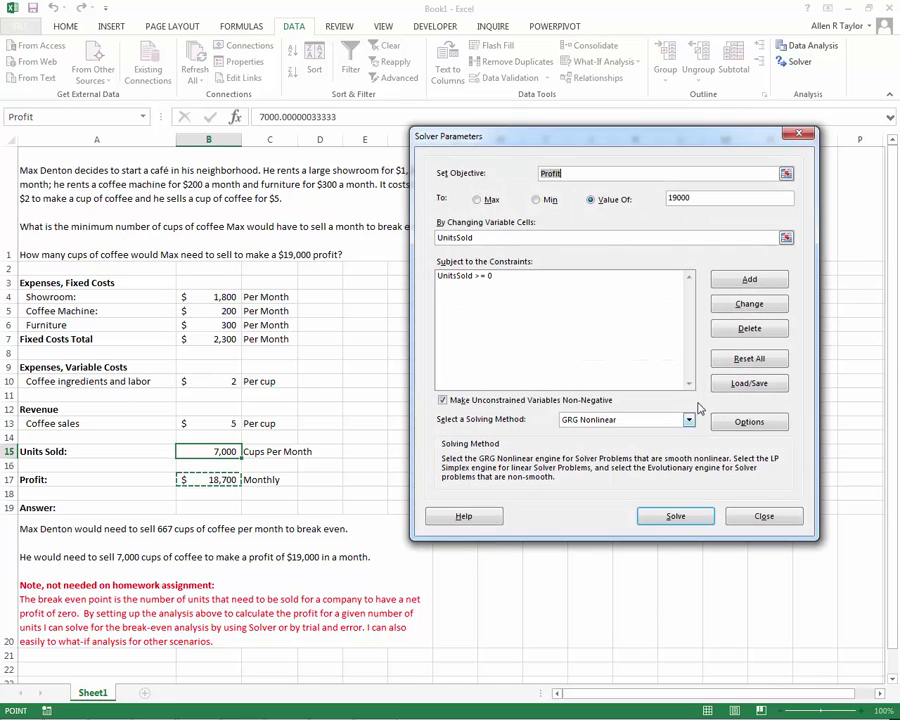
click(680, 518)
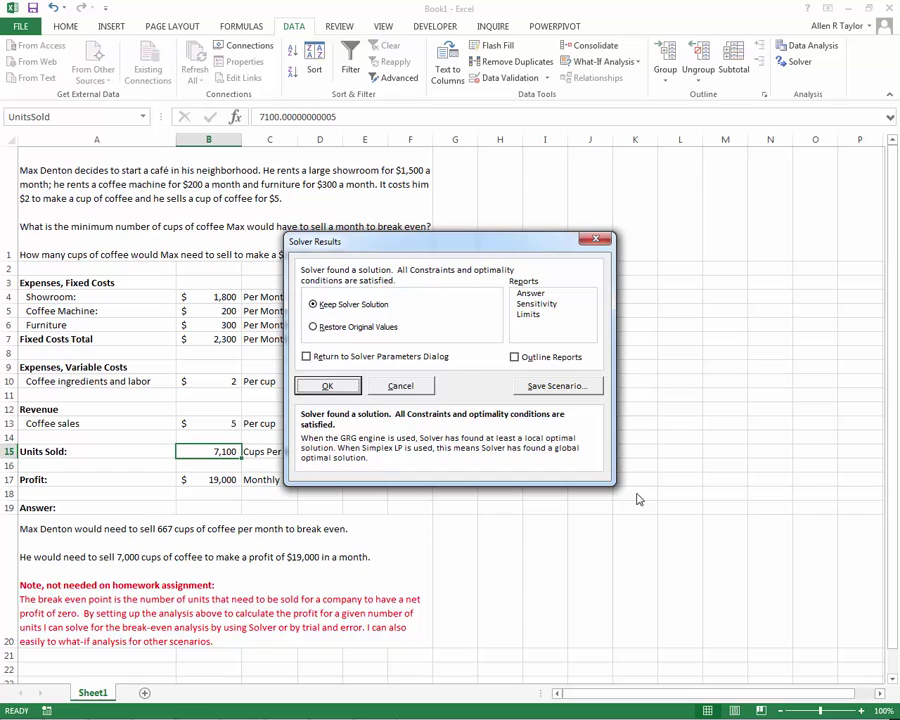
click(327, 386)
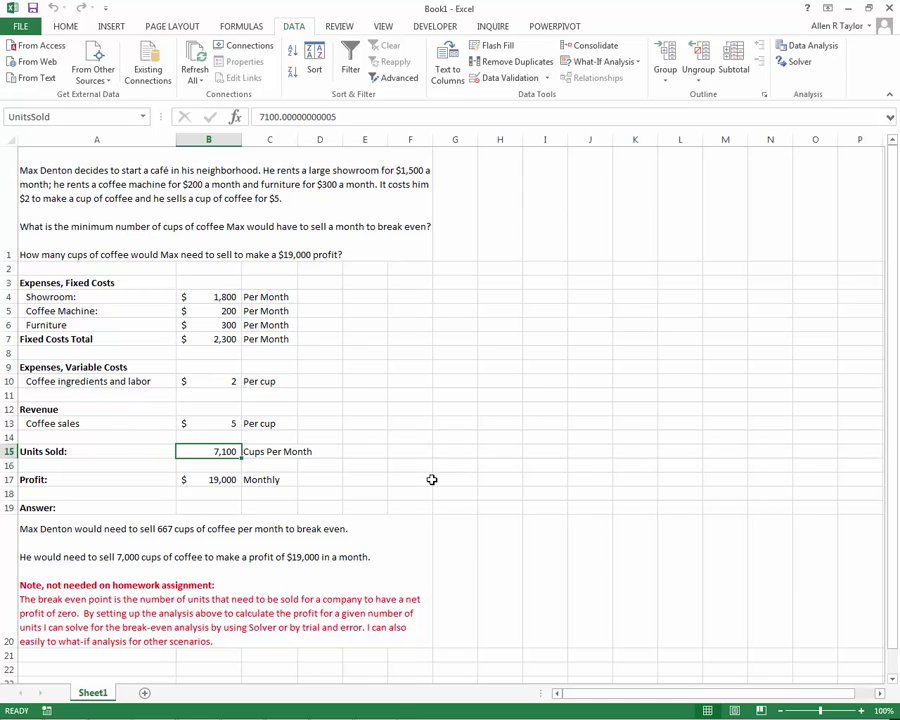
click(232, 312)
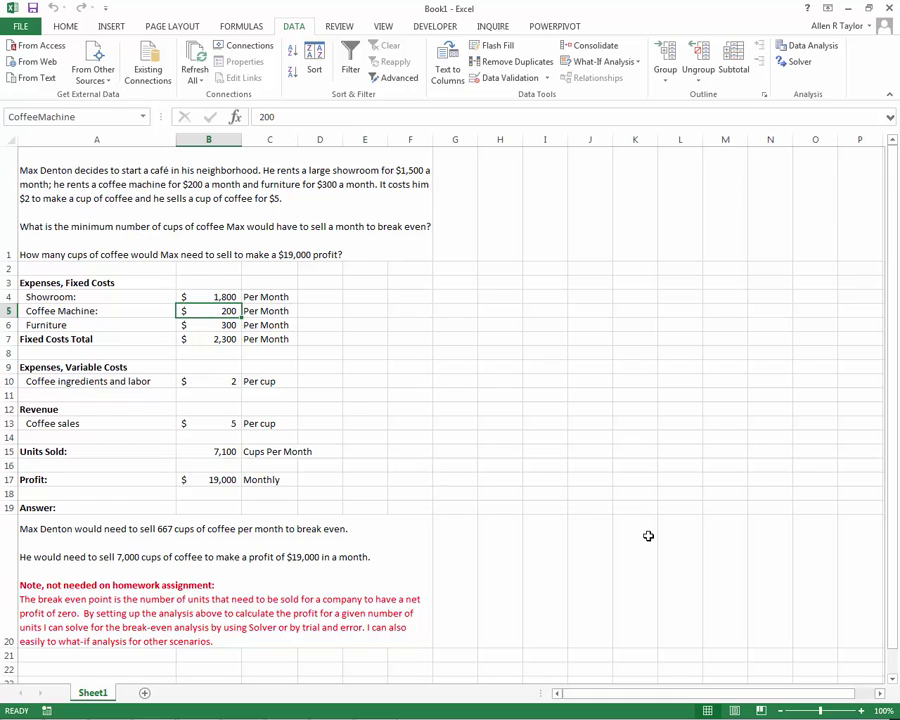